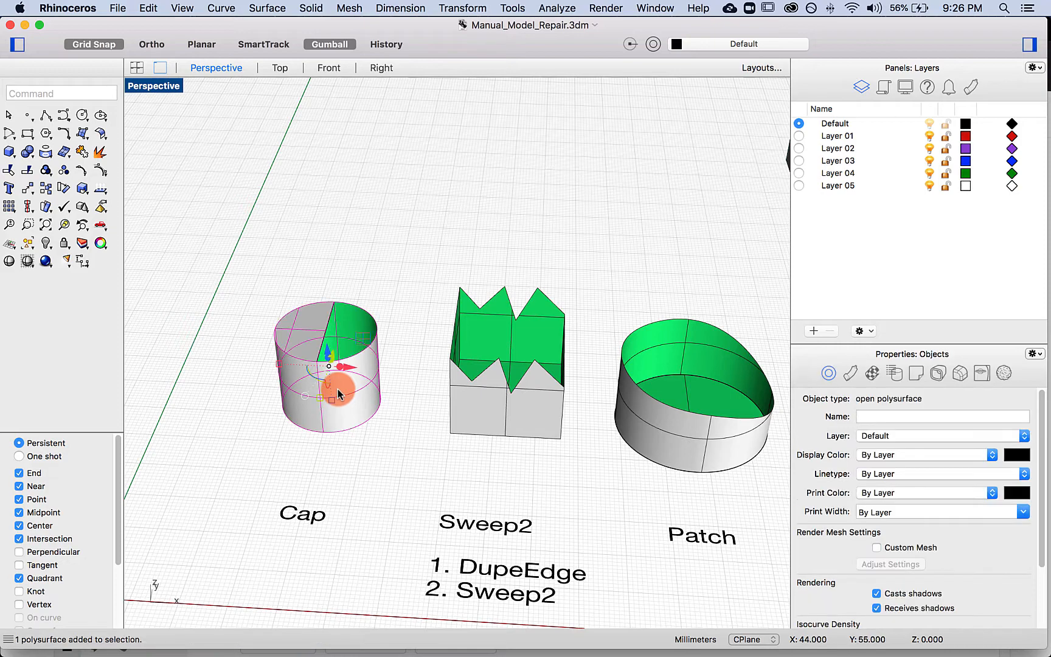
- Cap the planar openings of the selected half-open cylinder above the Cap label
type("cap")
key("Return")
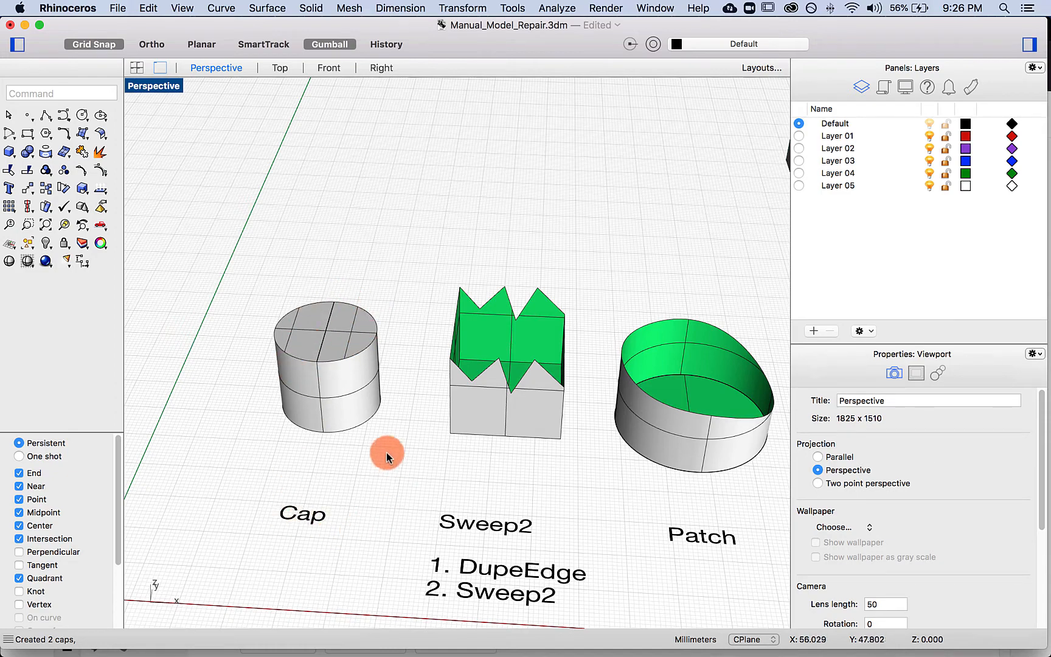
- Draw a wavy degree-3 open curve through six control points on the ground plane behind the zigzag box
right_click_drag(491, 467, 377, 478, "shift")
type("urve")
key("Return")
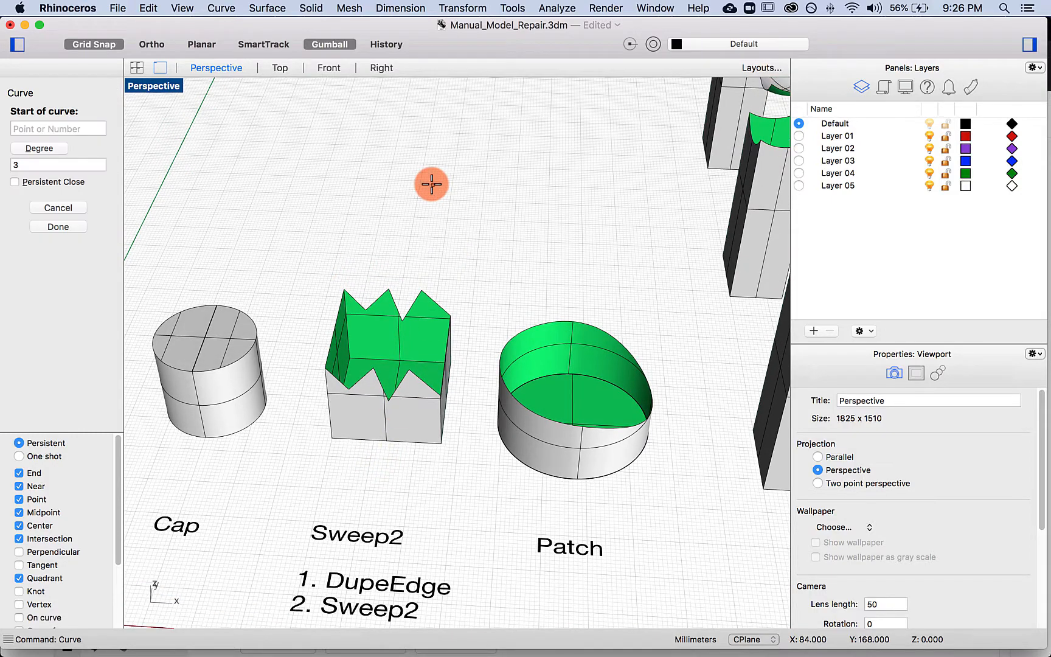
left_click(341, 254)
left_click(361, 203)
left_click(326, 175)
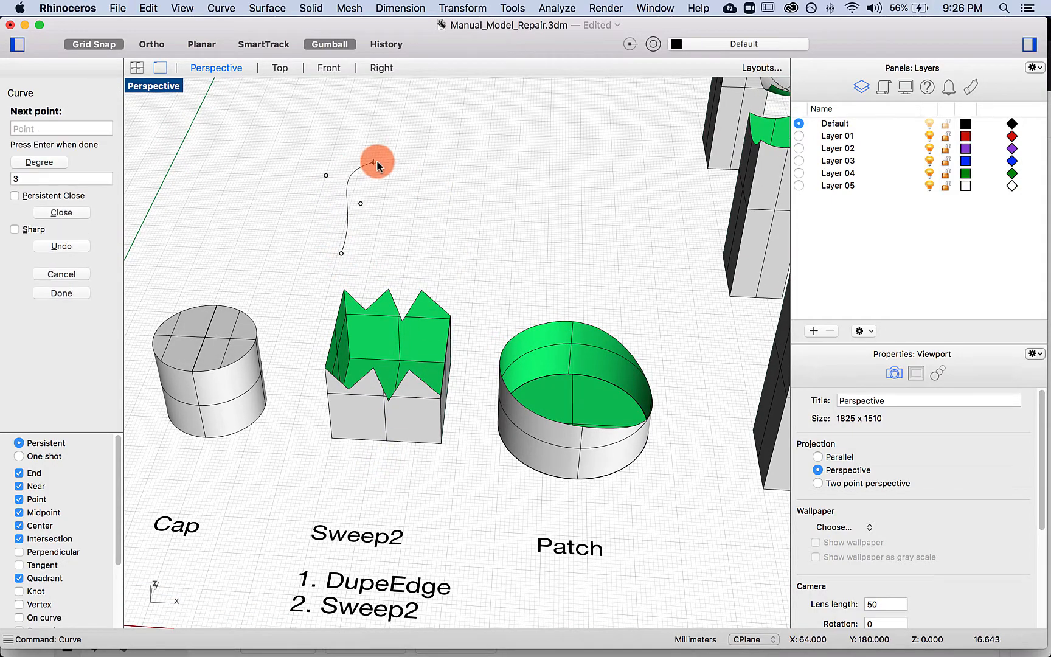
left_click(396, 161)
left_click(366, 119)
left_click(416, 109)
right_click(415, 110)
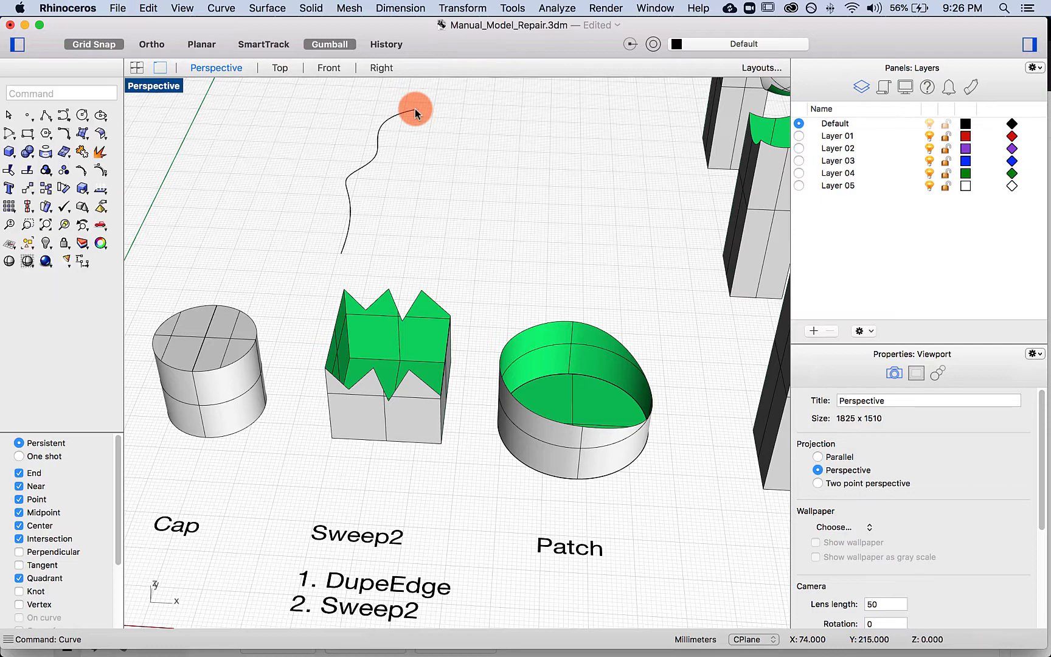
- Copy the wavy curve sideways along the X axis and rotate the copy 90 degrees about the Z axis
left_click(377, 156)
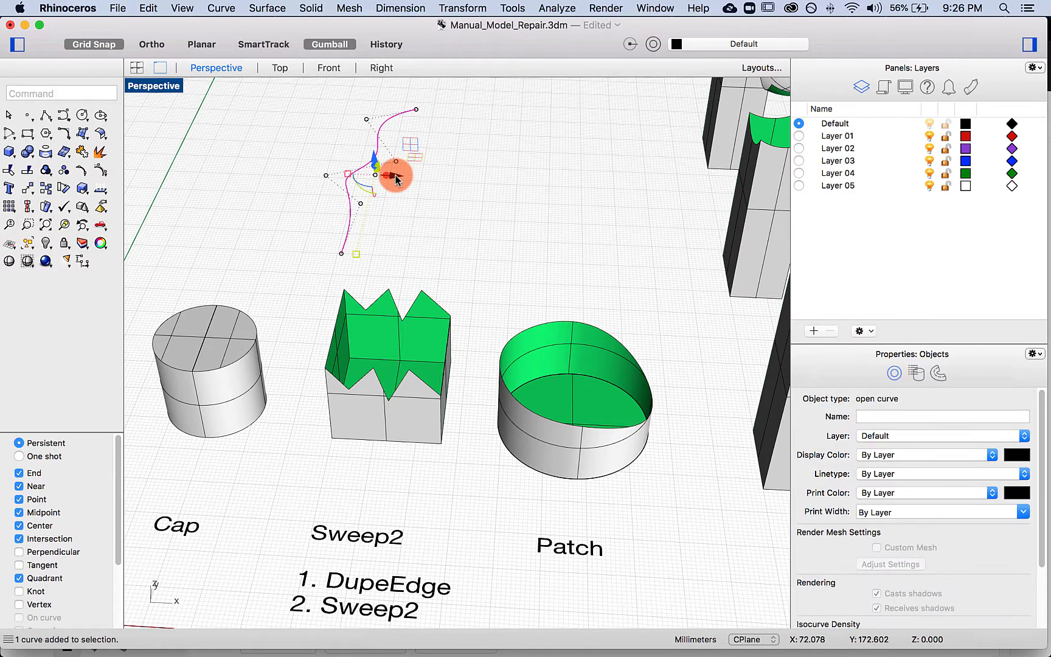
left_click_drag(396, 176, 513, 195, "alt")
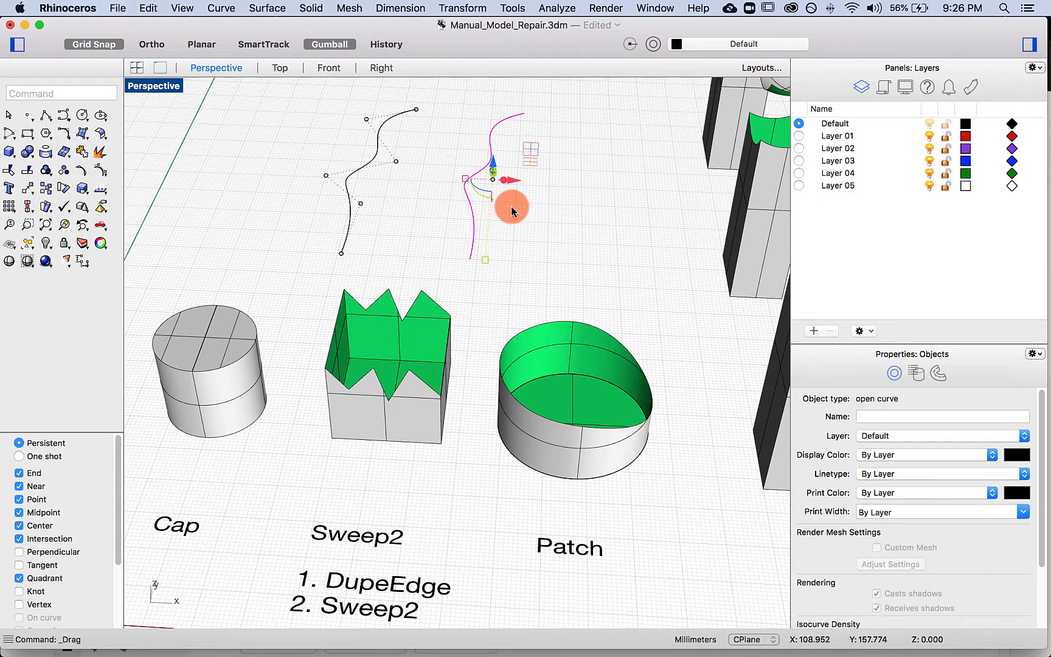
right_click_drag(570, 221, 481, 201)
left_click(480, 207)
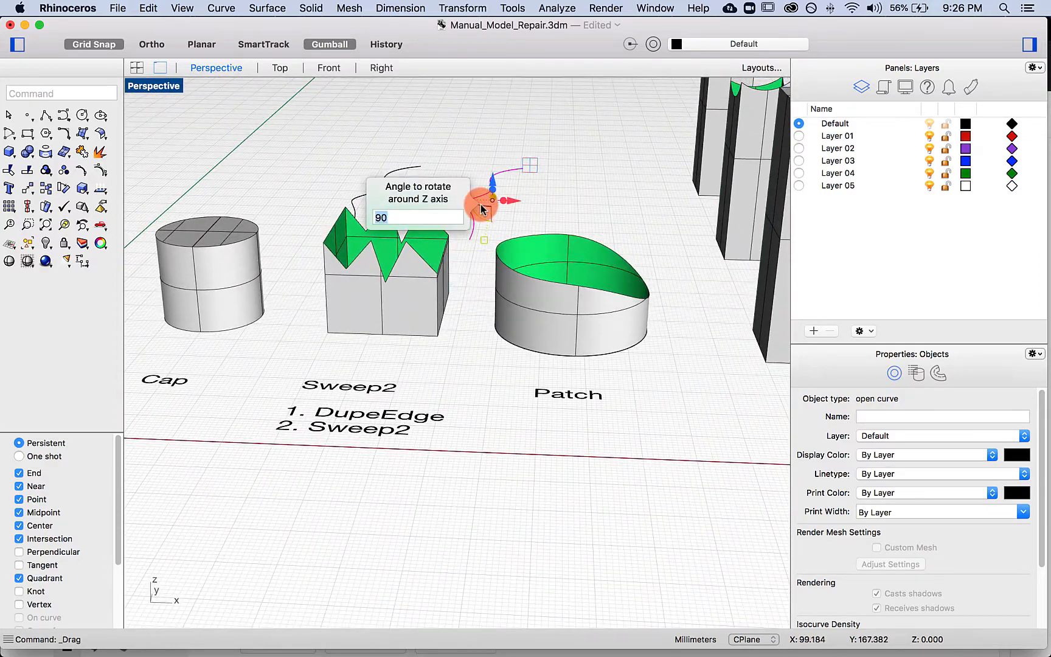
key("Return")
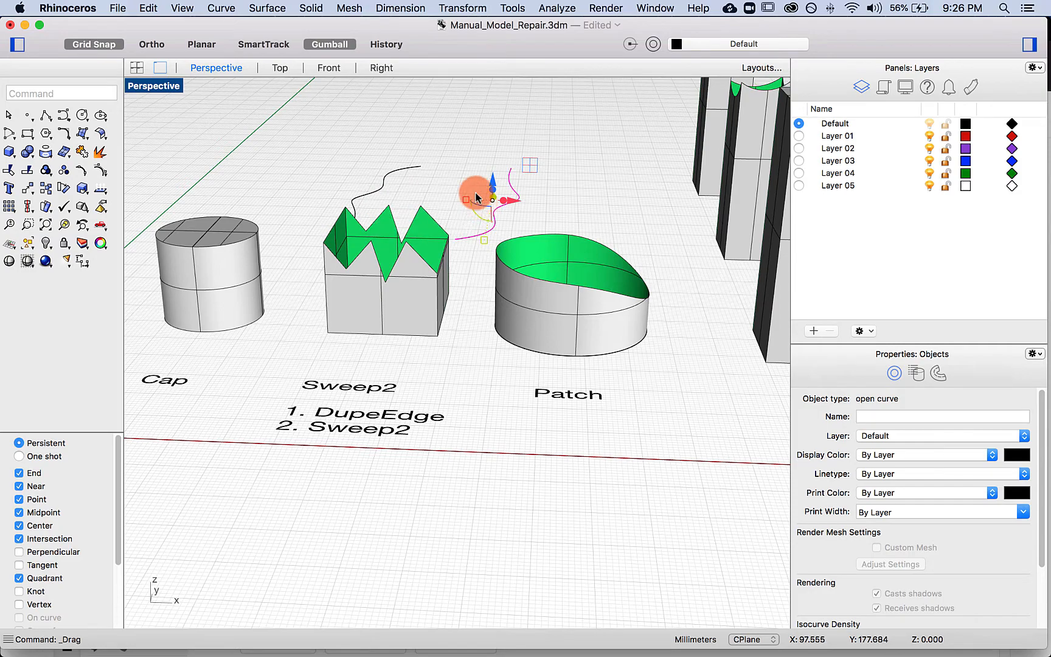
left_click(463, 167)
right_click_drag(462, 166, 467, 201)
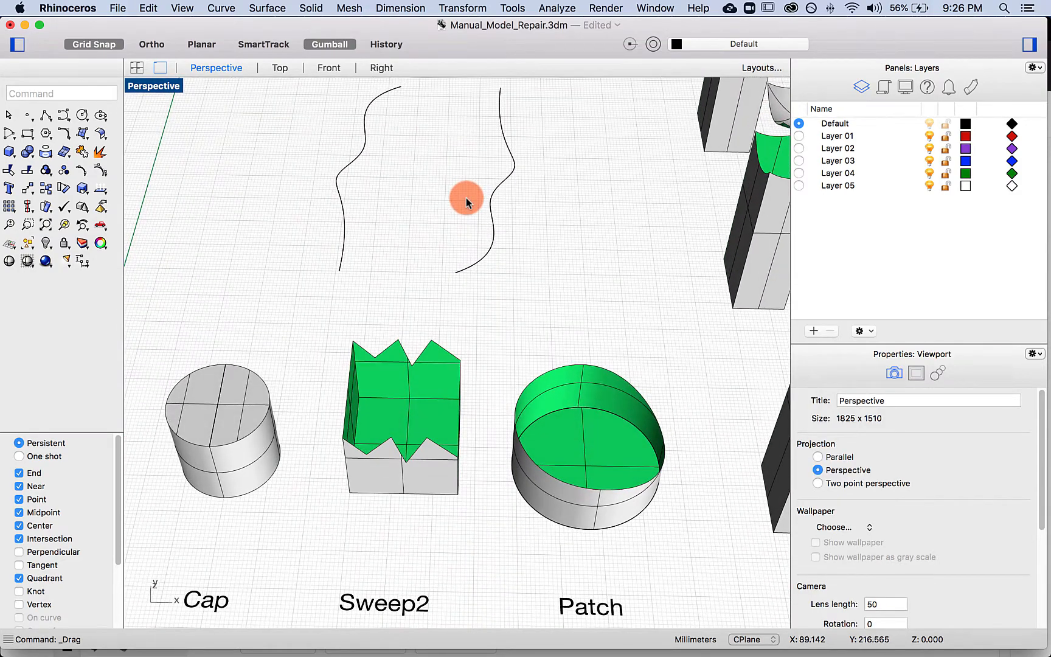
- Draw an arc by start point, end point and point on arc between the near ends of the two wavy curves
type("arc")
key("Return")
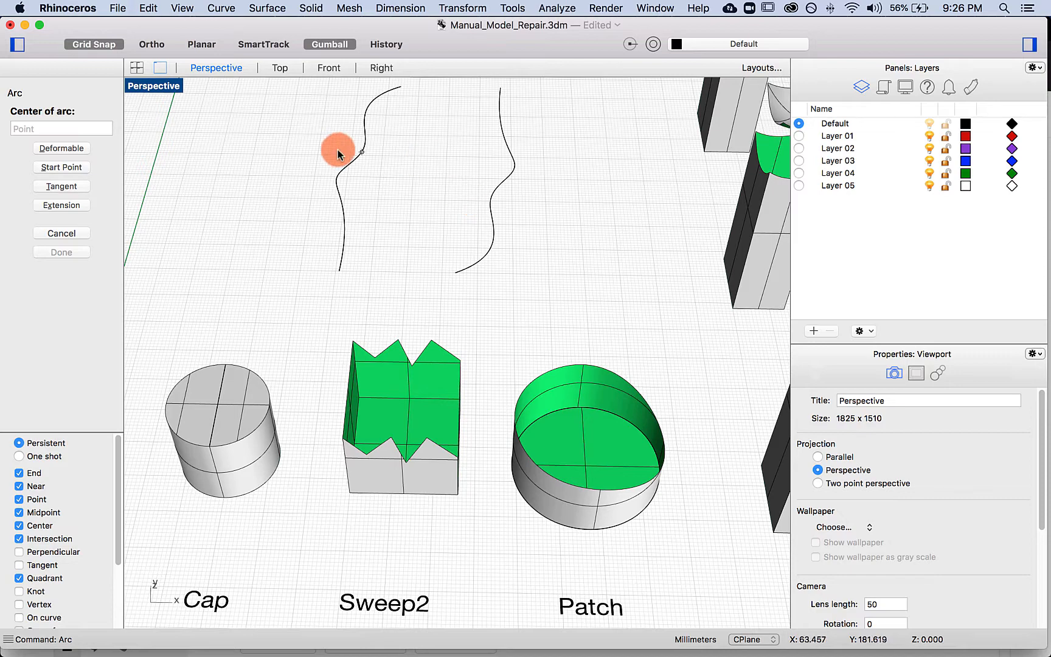
left_click(82, 166)
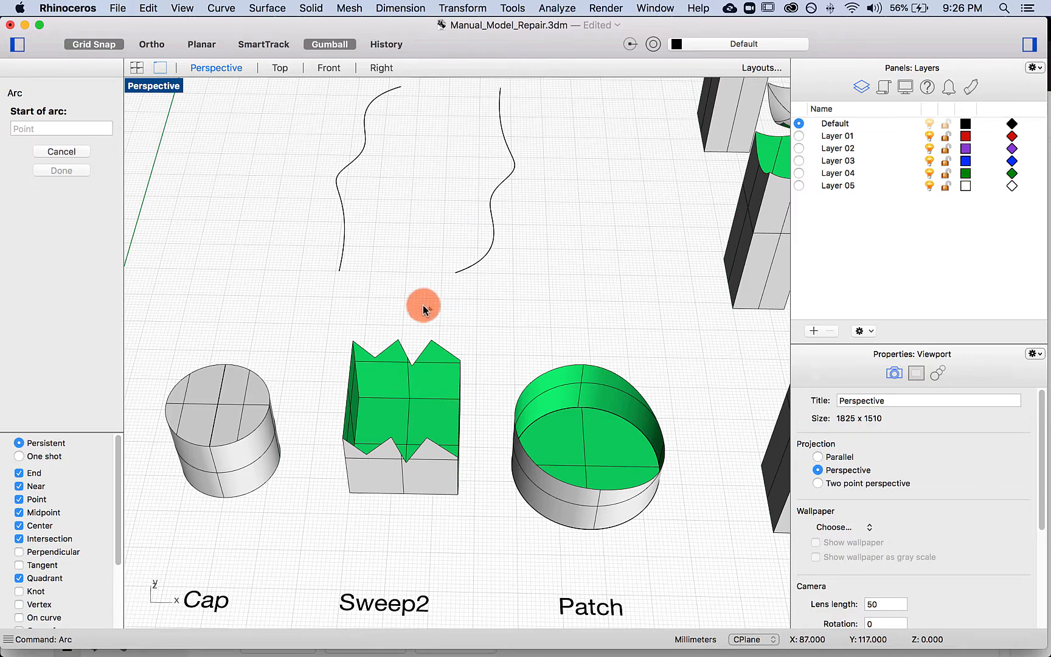
left_click(357, 271)
left_click(443, 274)
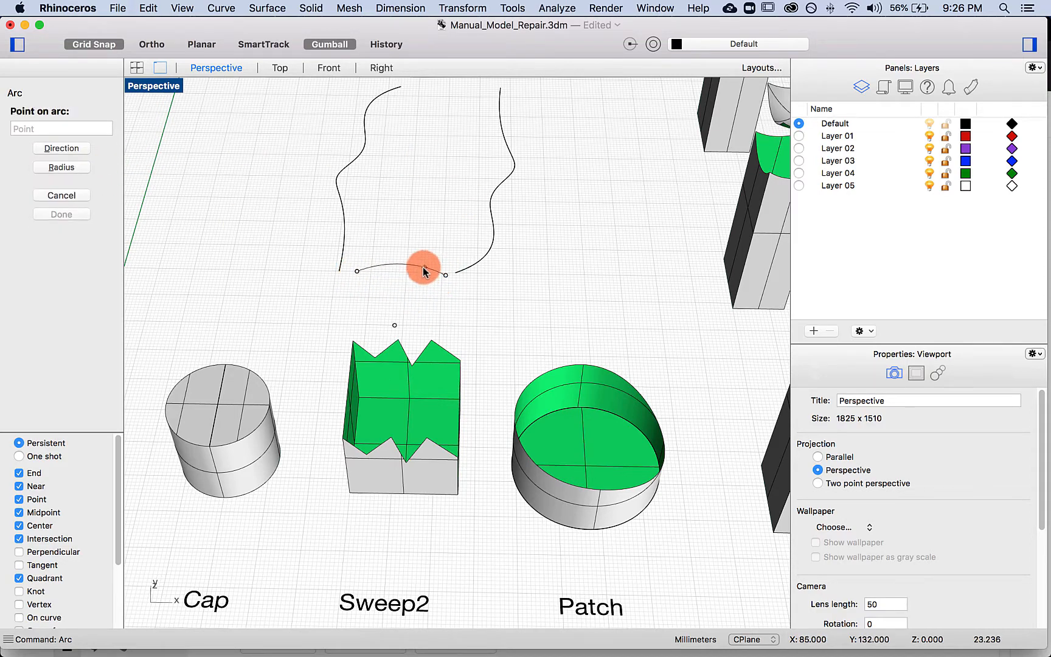
left_click(414, 269)
- Try rotating the arc 90 degrees about the Z axis, and undo the rotation
left_click(423, 265)
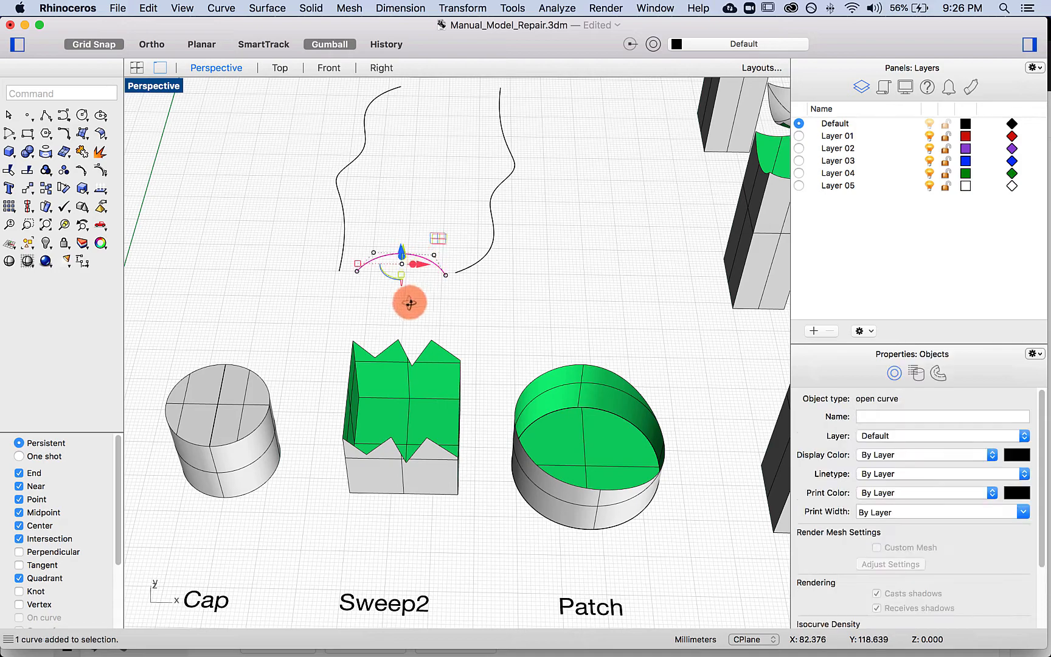
right_click_drag(413, 295, 415, 213)
left_click(407, 225)
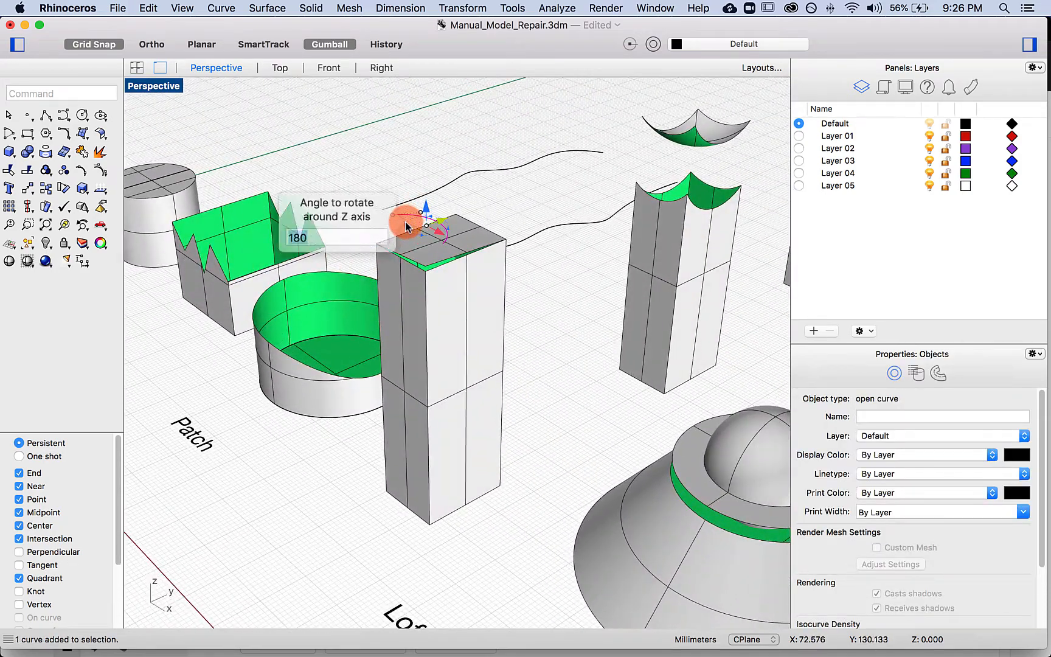
type("90")
key("Return")
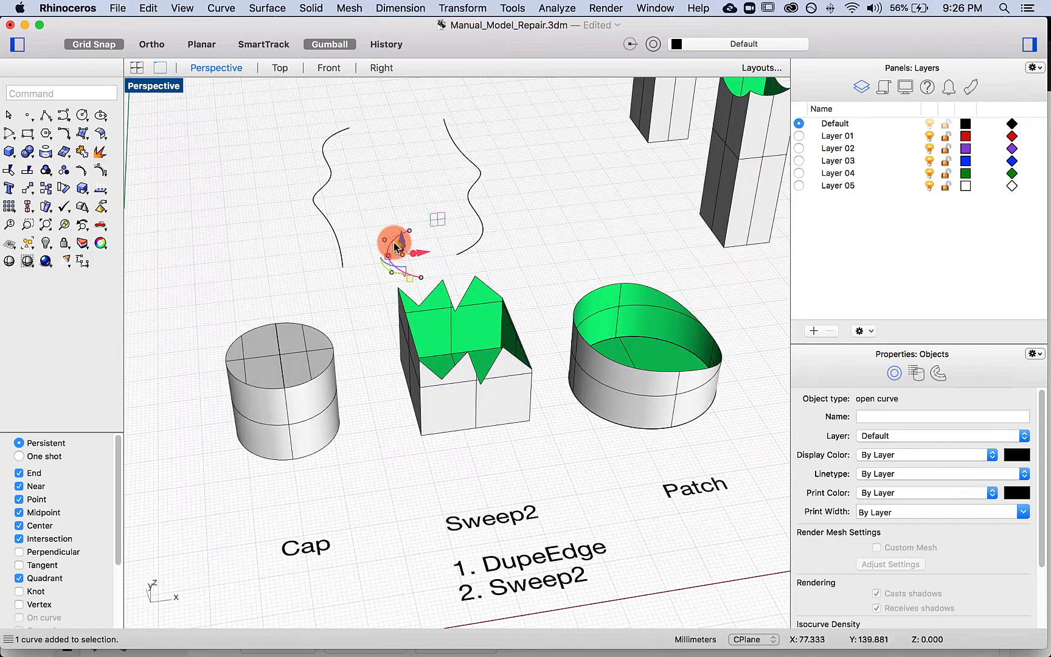
key("super+z")
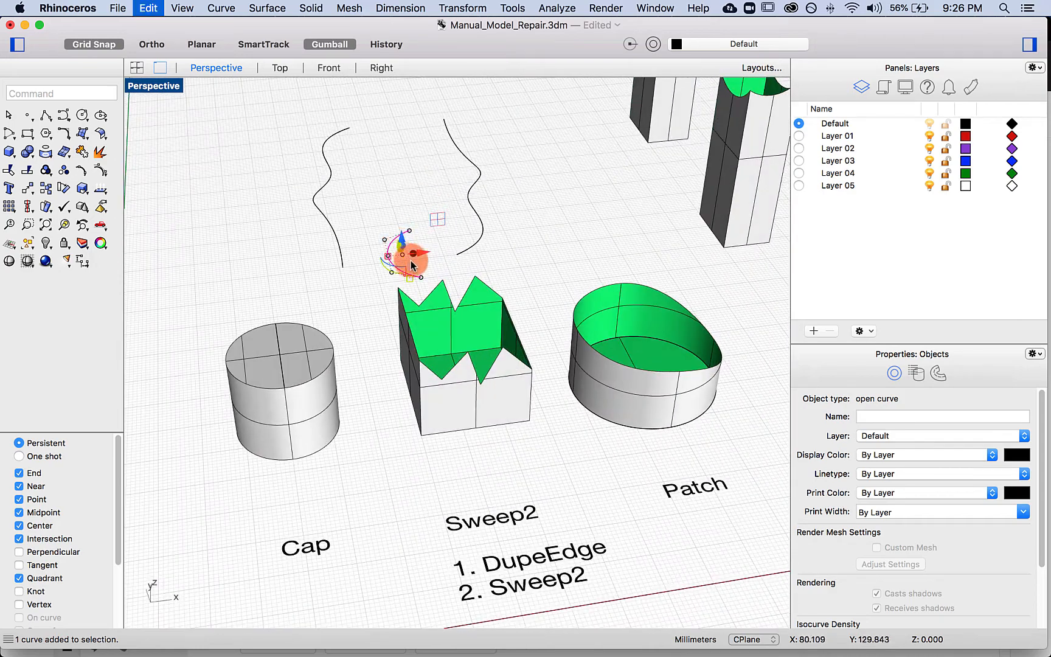
- Stand the arc upright by rotating it 90 degrees about the X axis, and raise it slightly
left_click(406, 275)
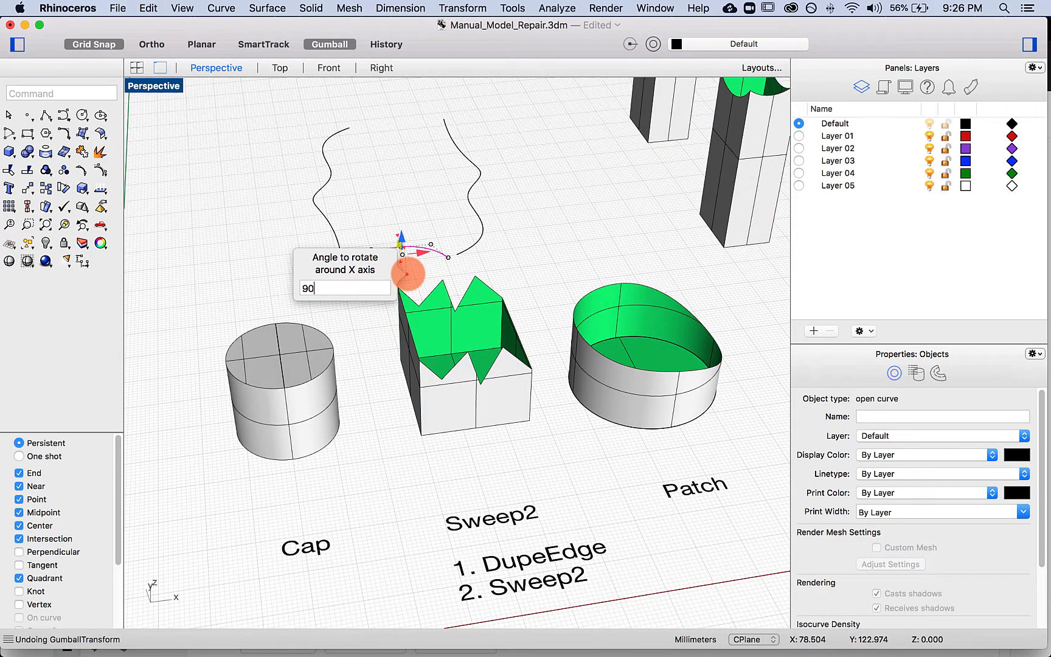
key("Return")
left_click(472, 271)
right_click_drag(472, 271, 442, 232)
left_click(449, 223)
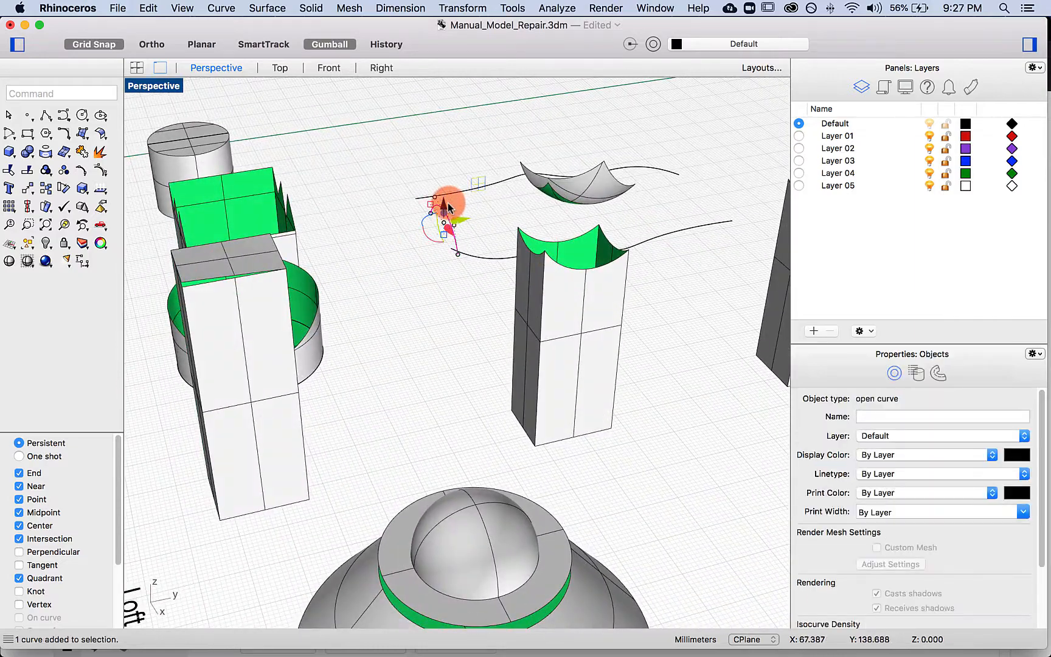
left_click_drag(445, 205, 444, 193)
left_click(422, 299)
right_click_drag(422, 300, 468, 300)
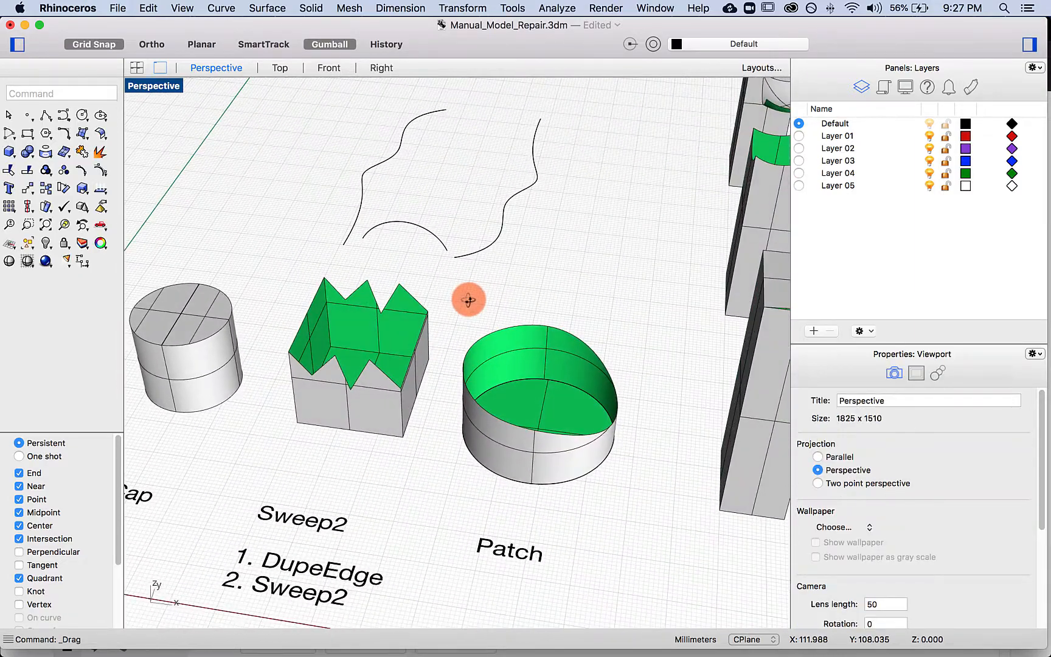
- Create a Sweep2 surface using the two wavy curves as rails and the arc as cross section, leaving the cross section unchanged
type("sweep2")
key("Return")
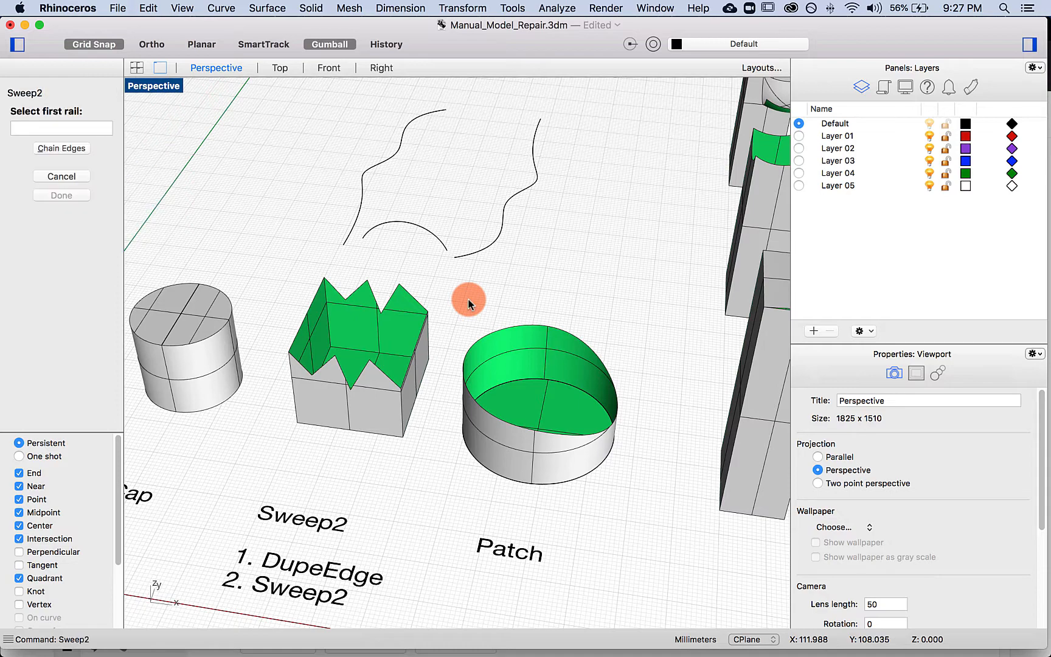
left_click(385, 165)
left_click(492, 247)
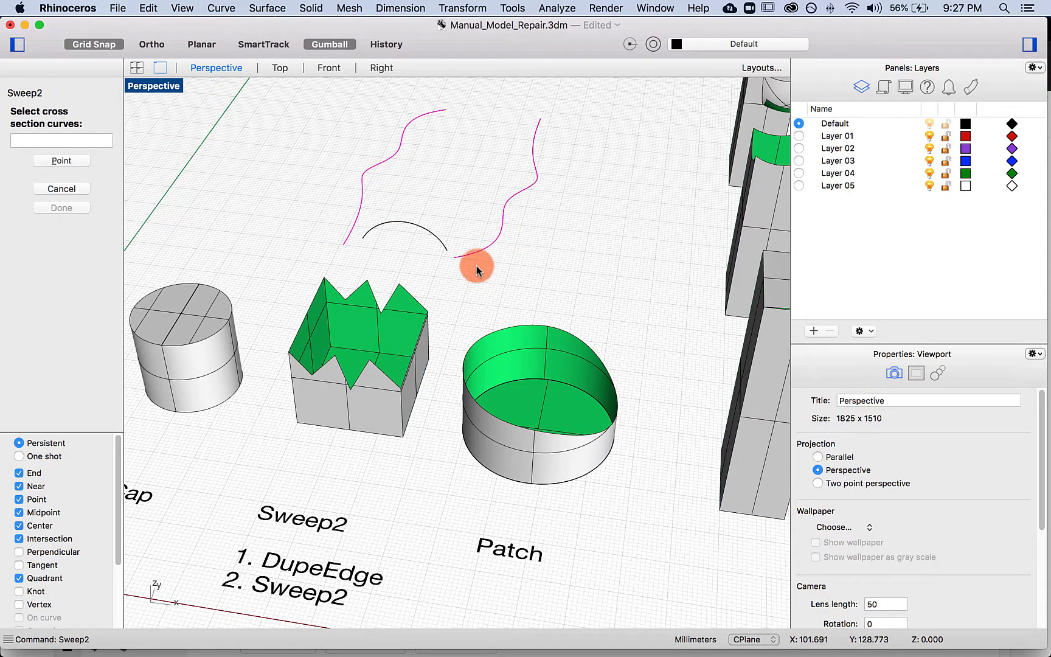
left_click(382, 227)
left_click(80, 218)
left_click(415, 260)
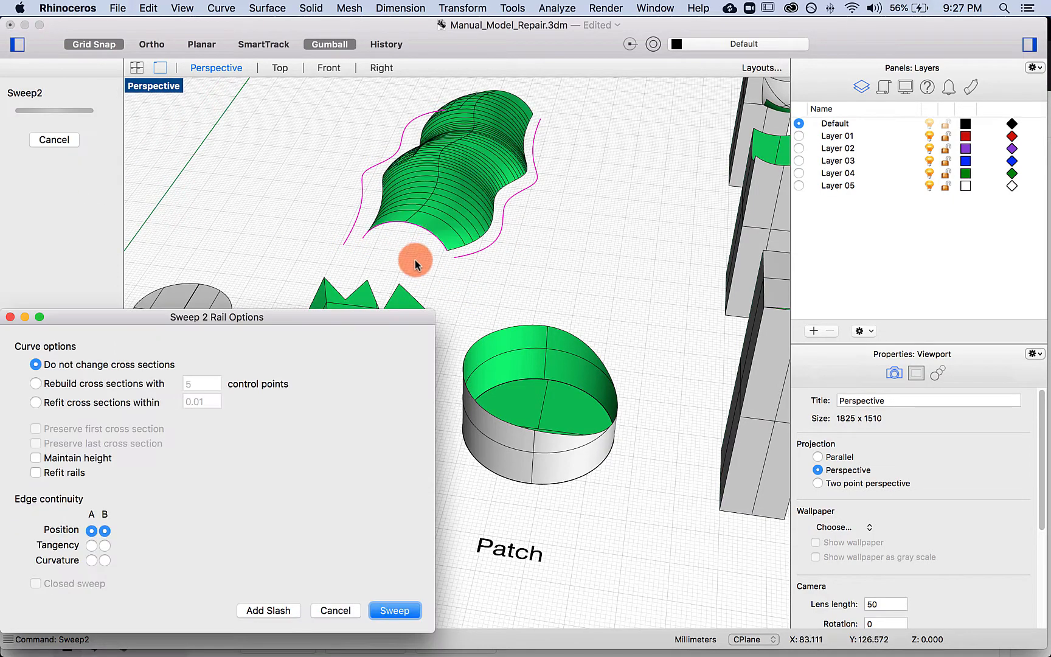
left_click(396, 610)
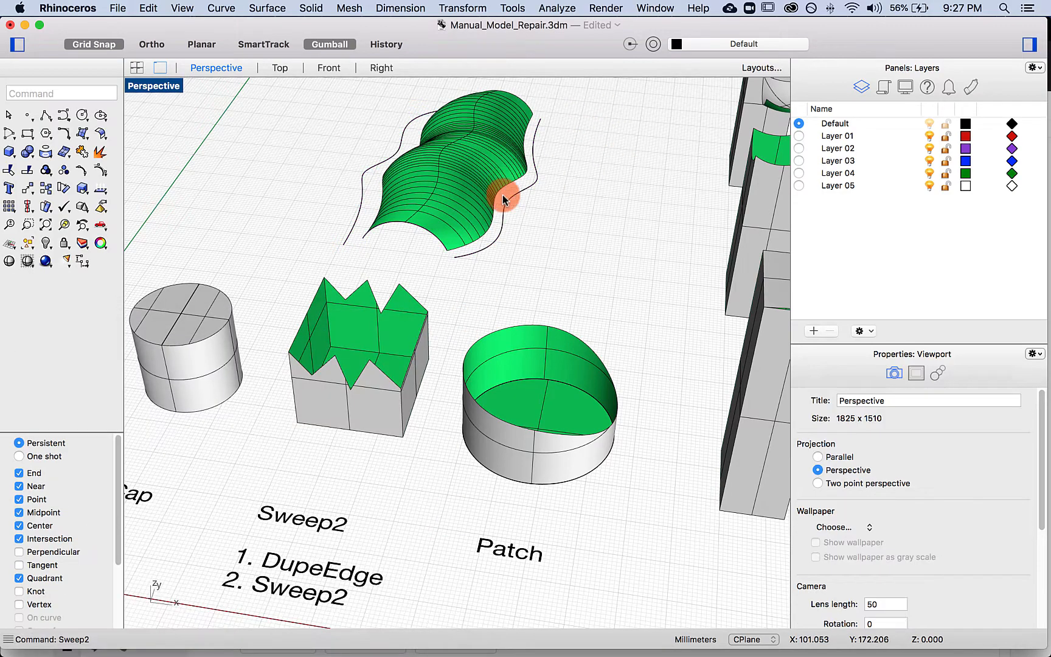
- Duplicate all zigzag top edges on the front and back walls of the open box with DupEdge
right_click_drag(410, 313, 317, 285)
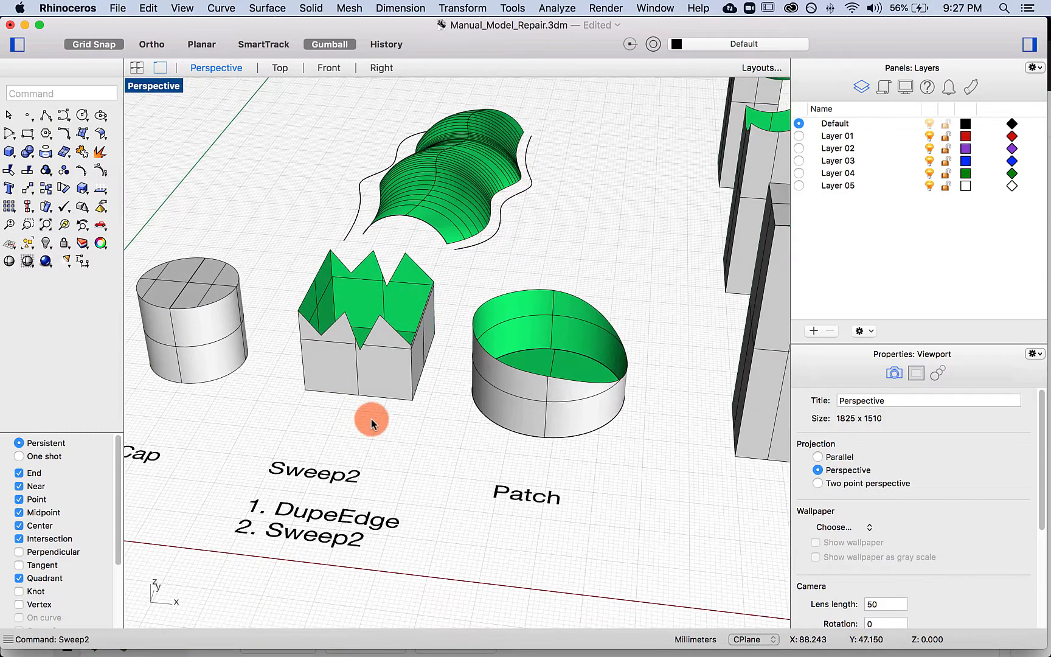
right_click_drag(371, 418, 360, 421)
scroll(344, 331, "up", 5)
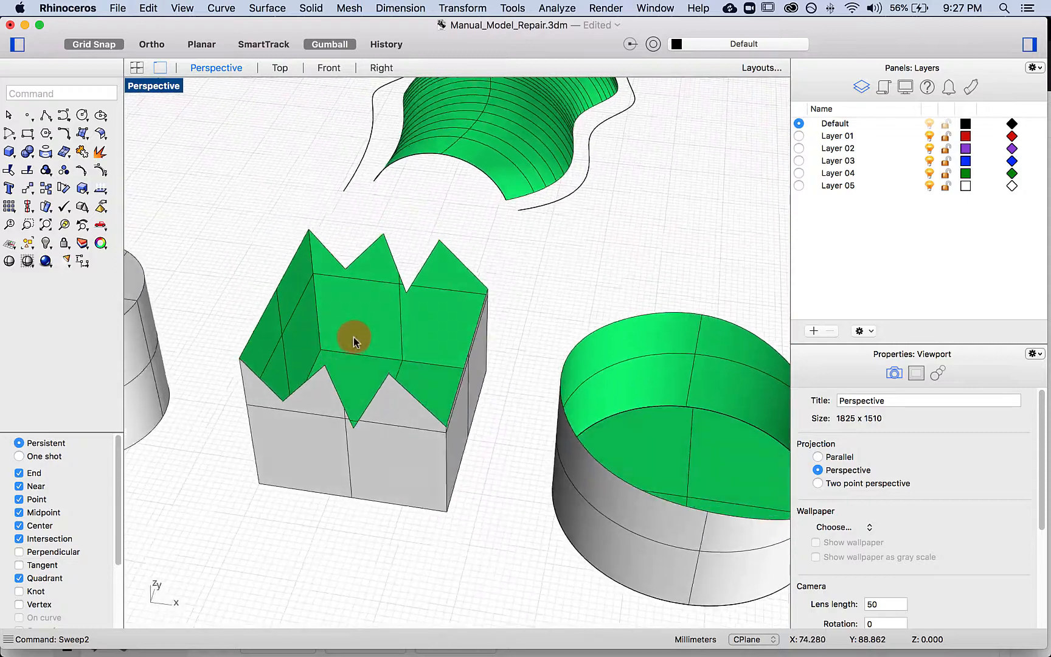
scroll(353, 337, "down", 5)
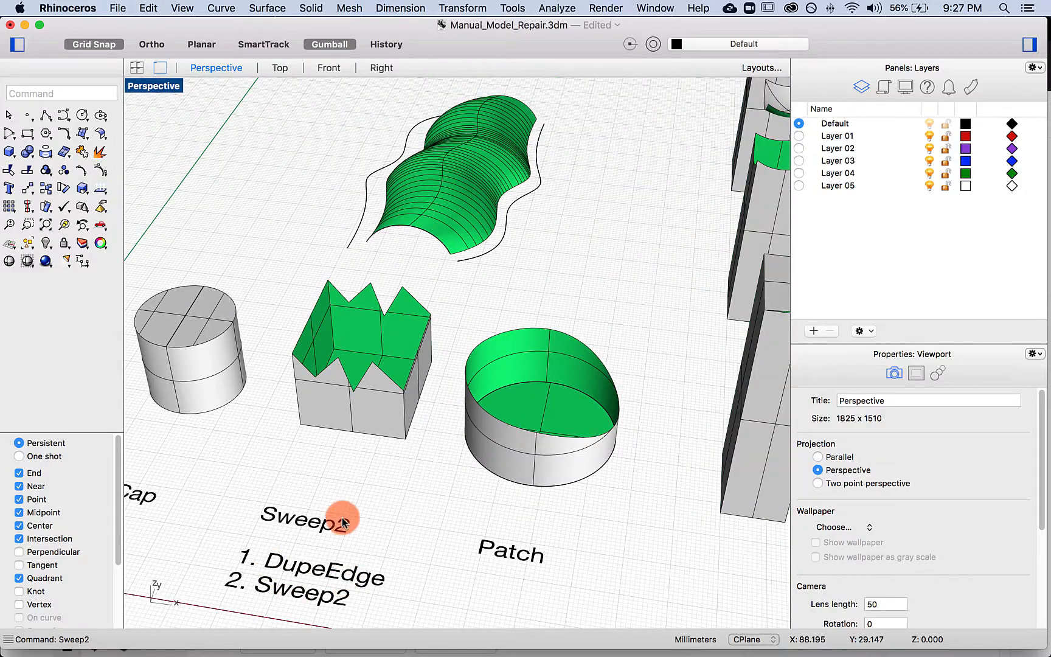
type("DupEdge")
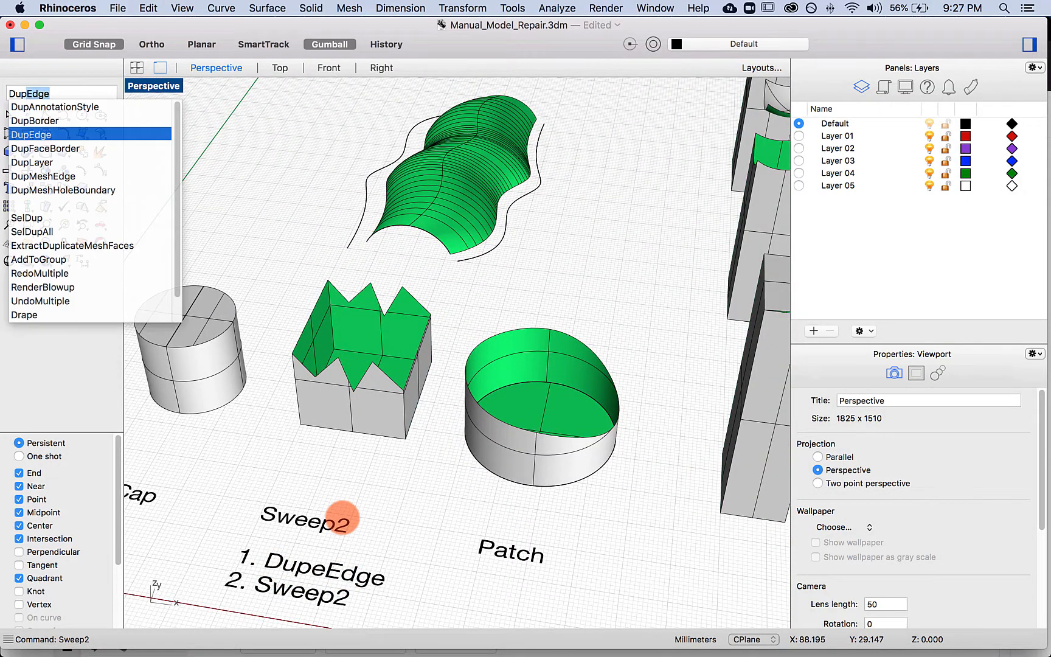
key("Return")
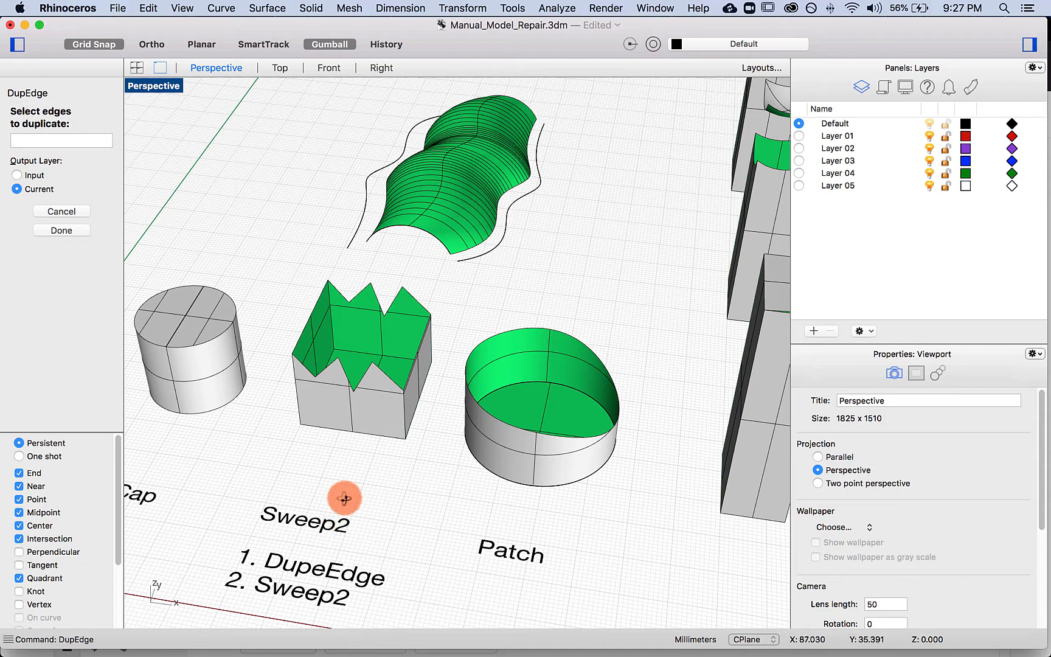
right_click_drag(342, 517, 342, 498)
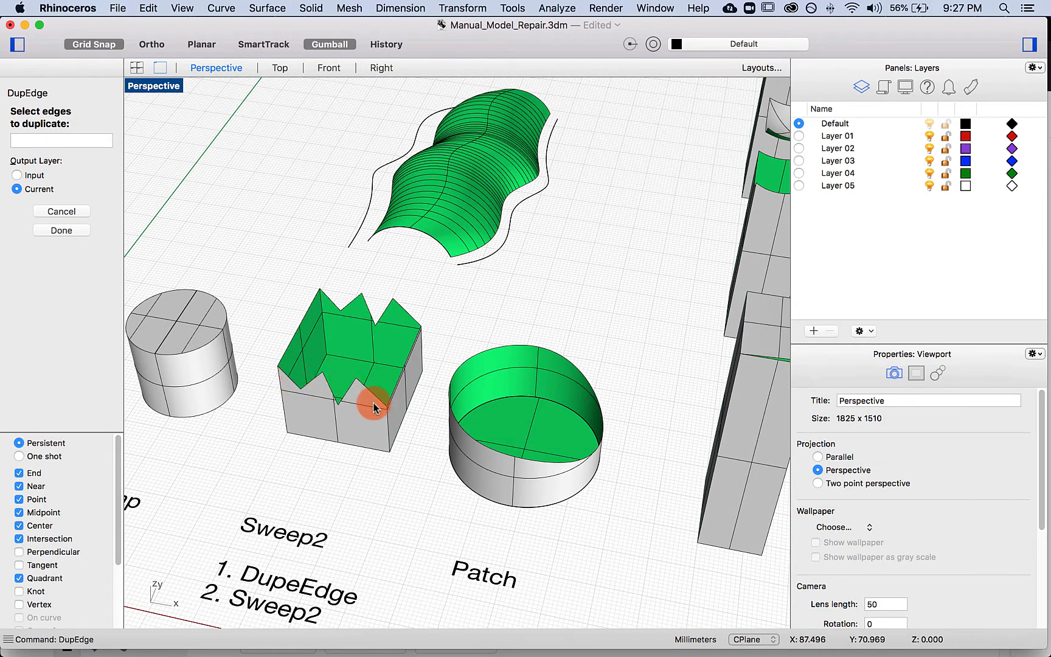
left_click(293, 381)
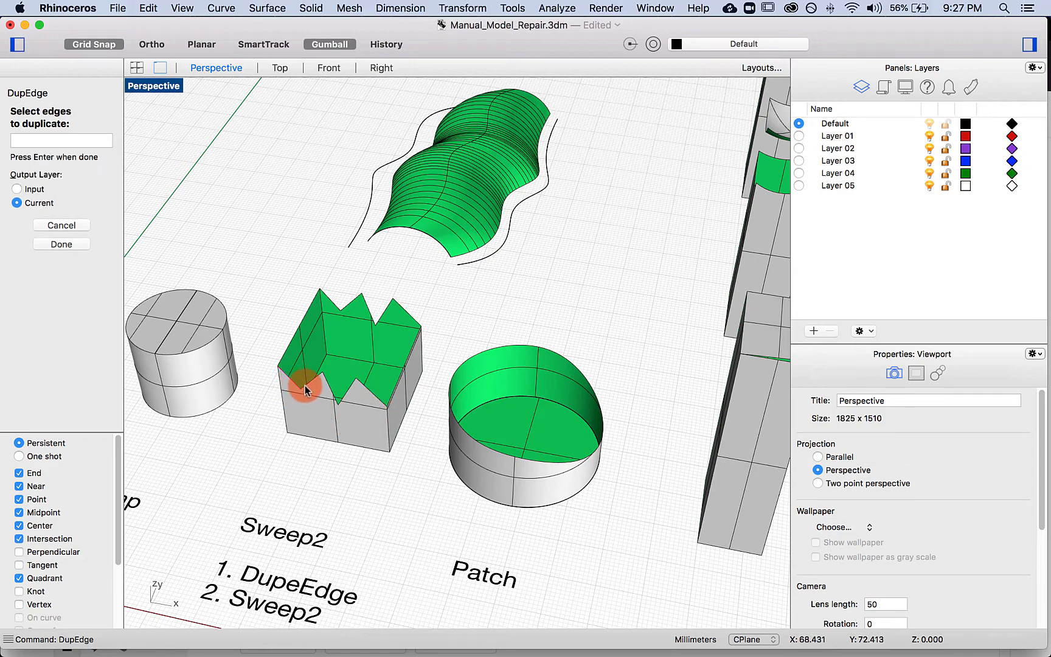
left_click(367, 393)
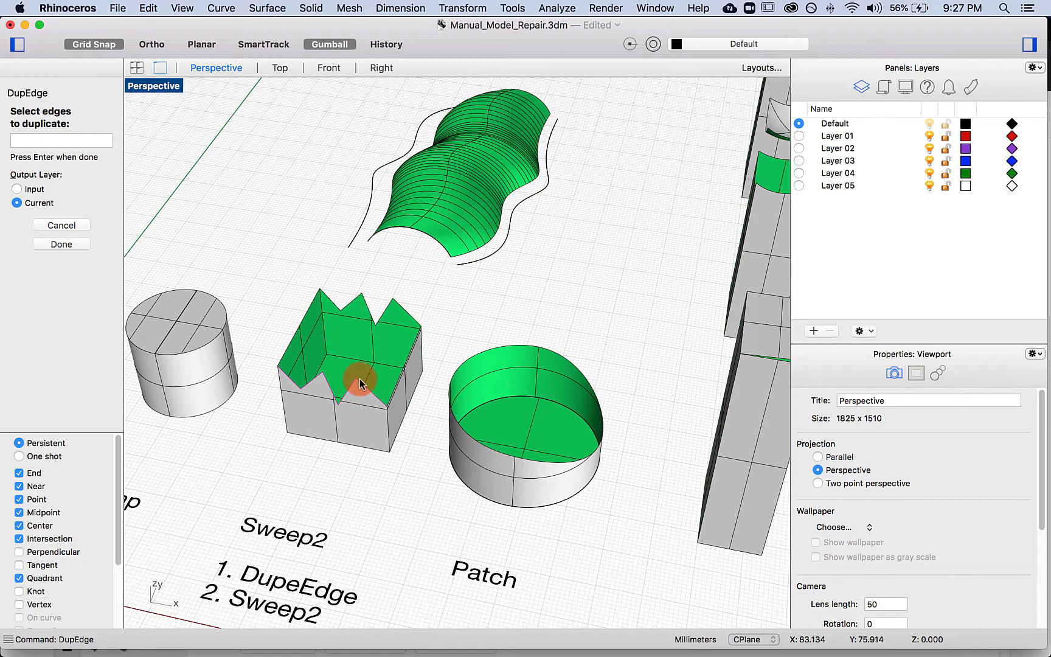
left_click(338, 303)
left_click(334, 304)
left_click(351, 303)
left_click(371, 314)
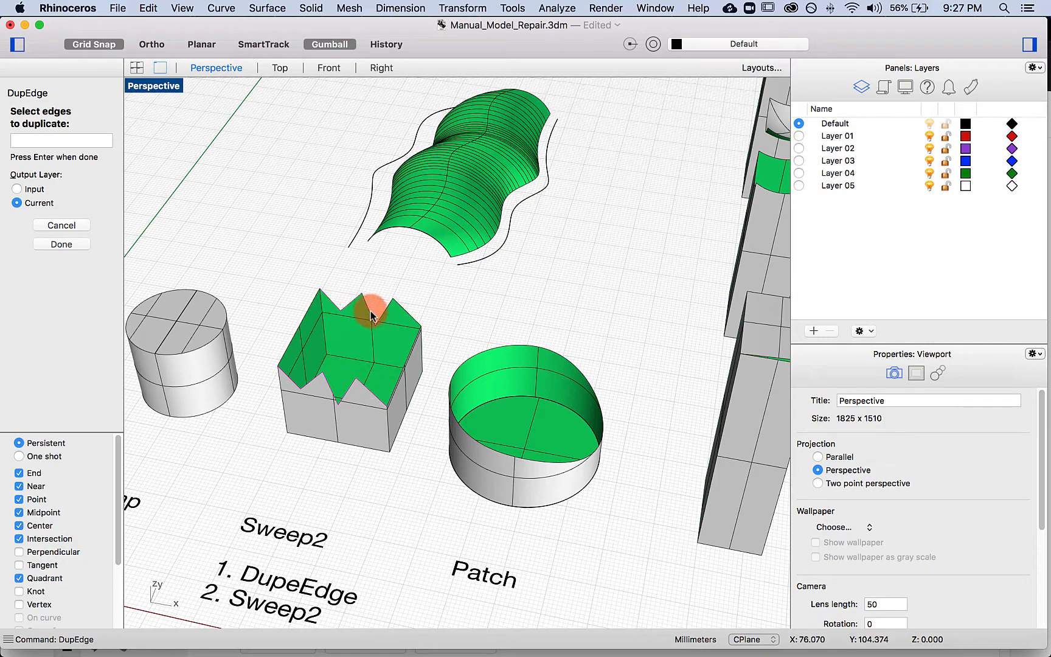
left_click(385, 311)
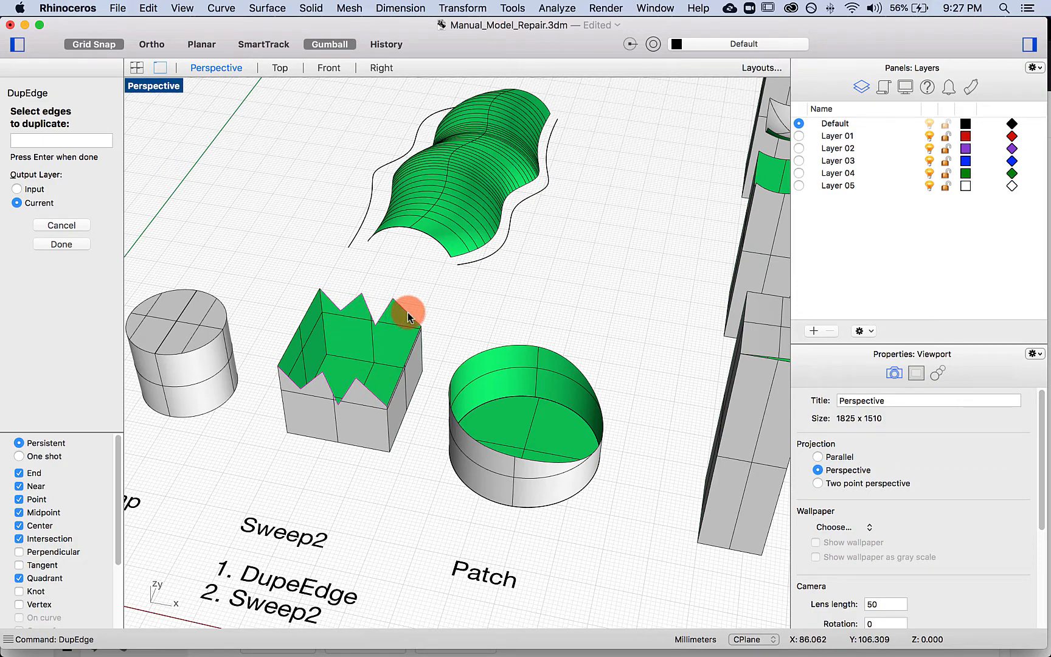
key("Return")
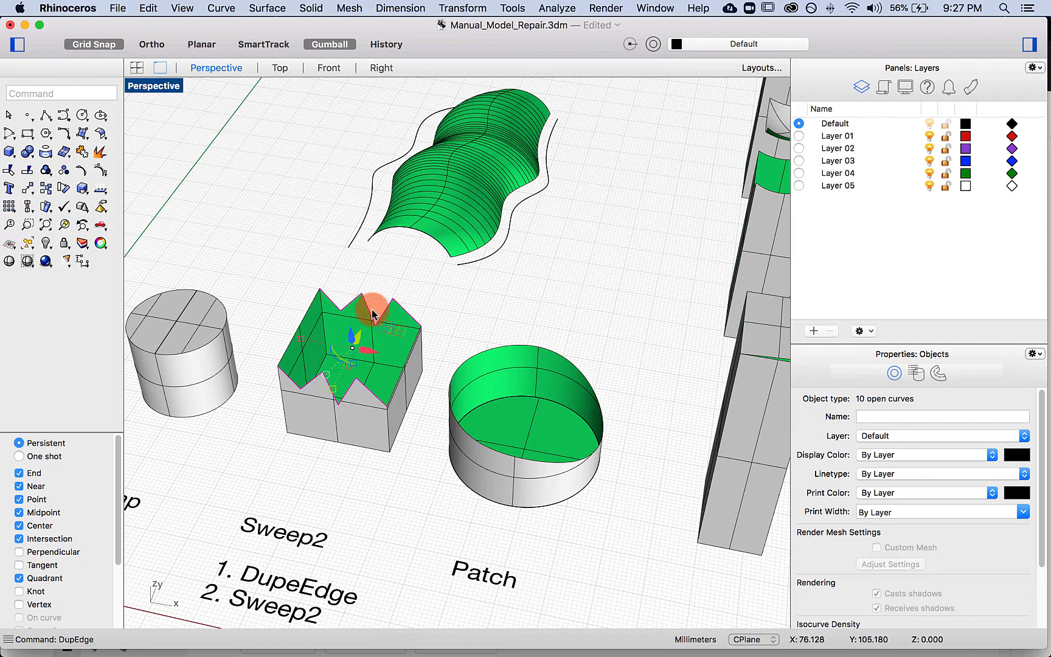
- Join the duplicated edge segments into one front and one back zigzag curve
type("jon")
key("Return")
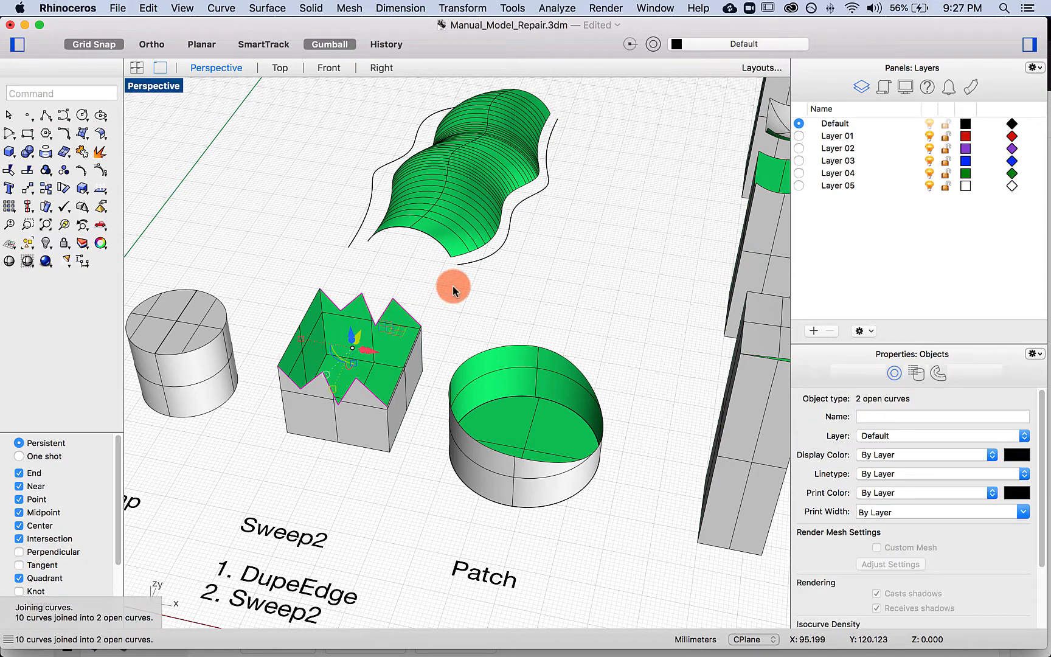
- Check the joined front and back zigzag curves of the open box by selecting each one in turn
key("Escape")
left_click(370, 394)
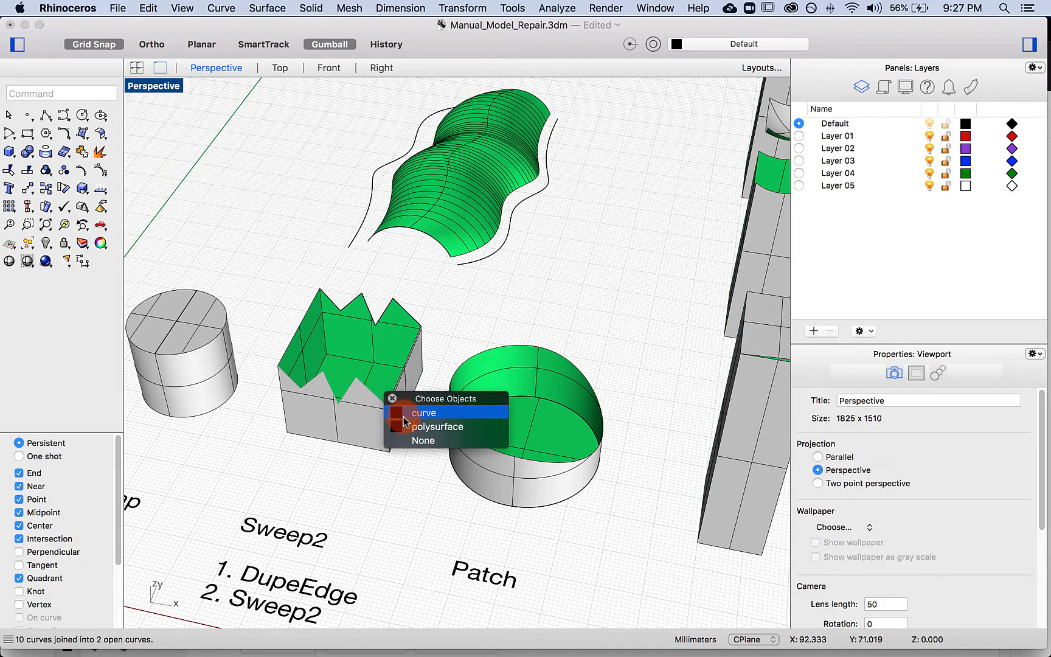
left_click(404, 414)
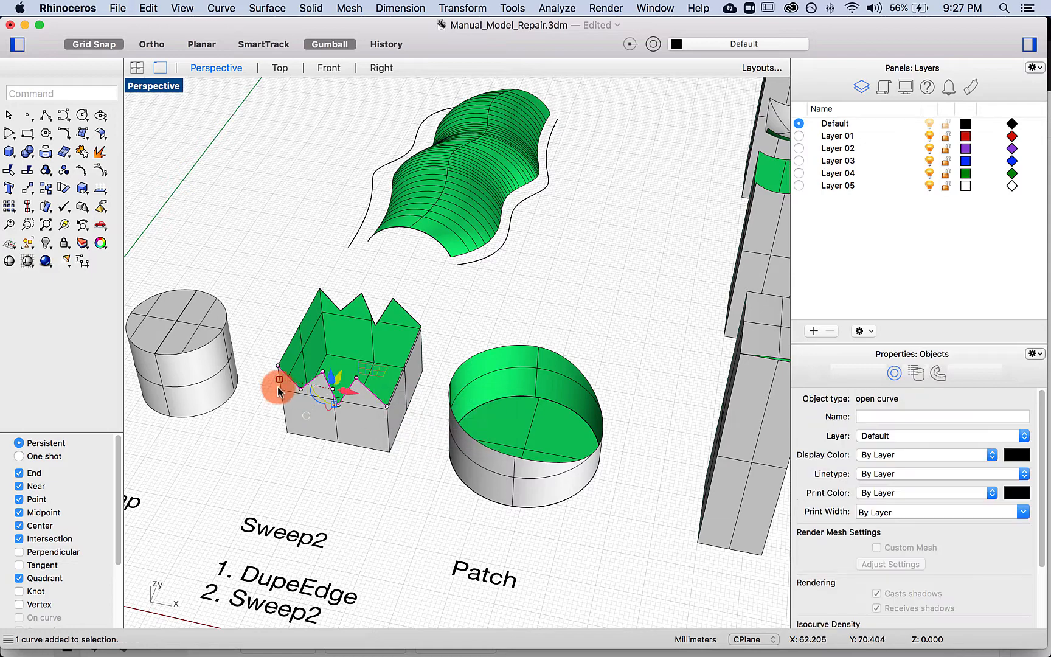
left_click(404, 315)
left_click(436, 331)
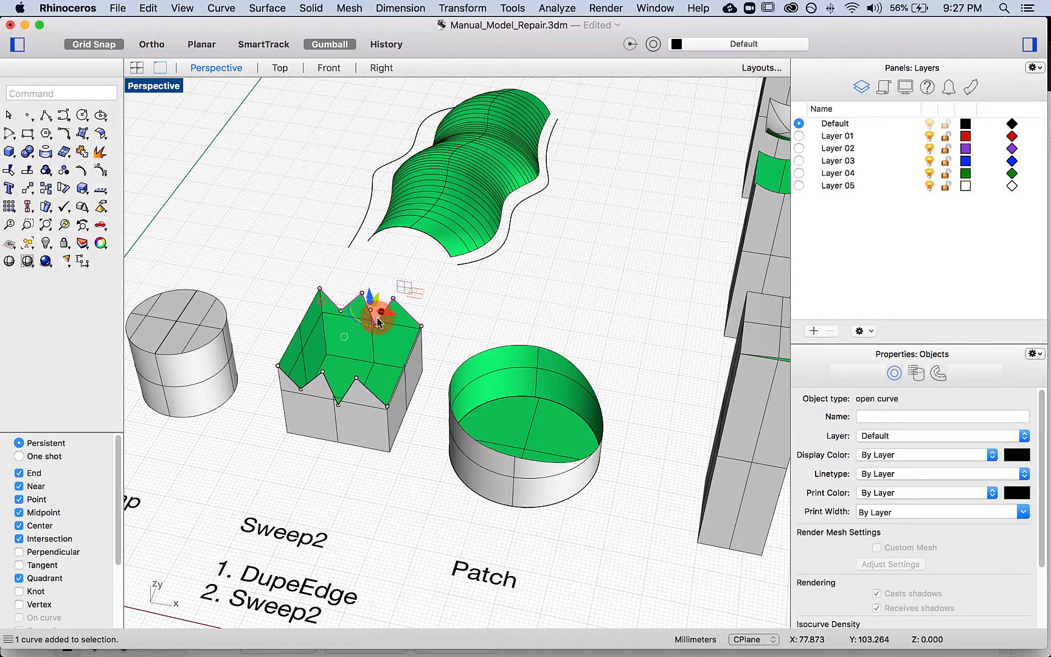
left_click(429, 305)
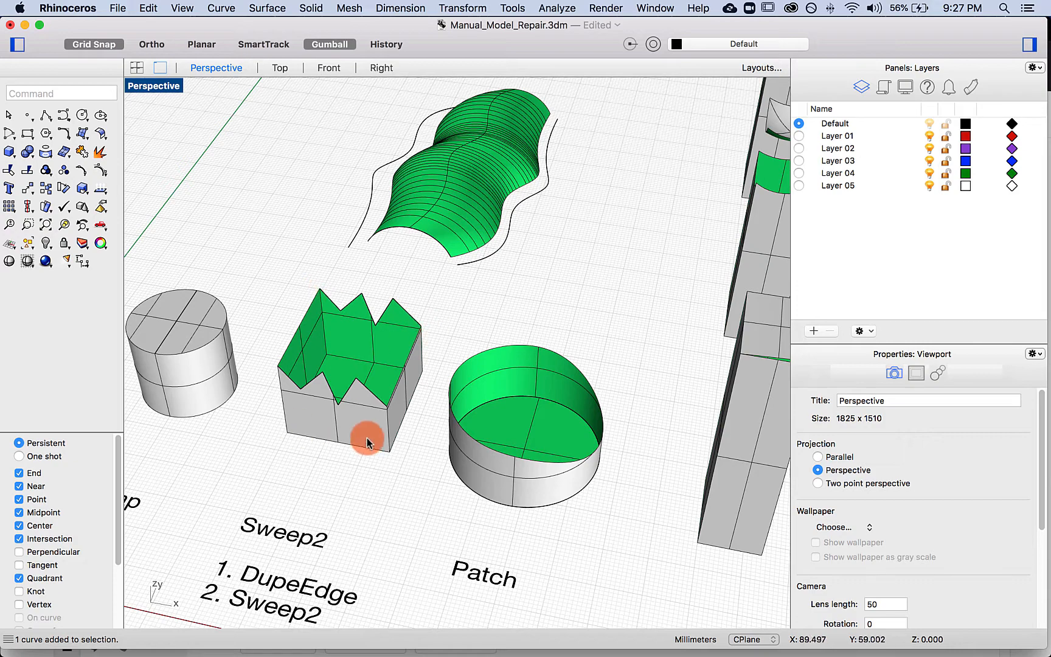
- Create a Sweep2 surface over the open box using the two zigzag curves as rails and the left wall's top edge as unchanged cross section
right_click_drag(333, 492, 315, 490)
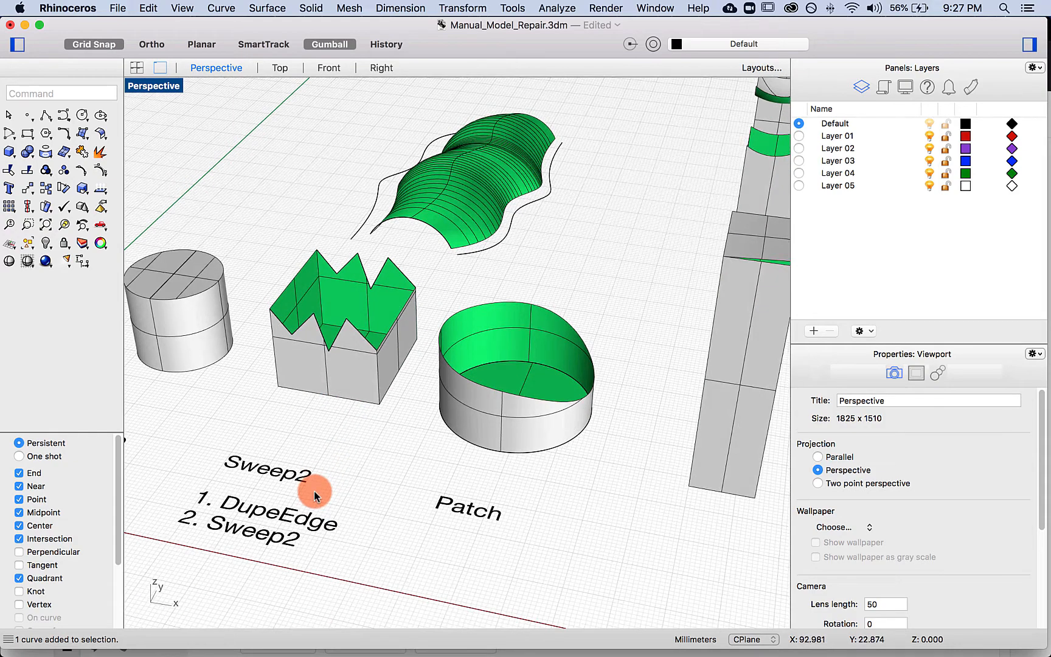
type("sweep2")
key("Return")
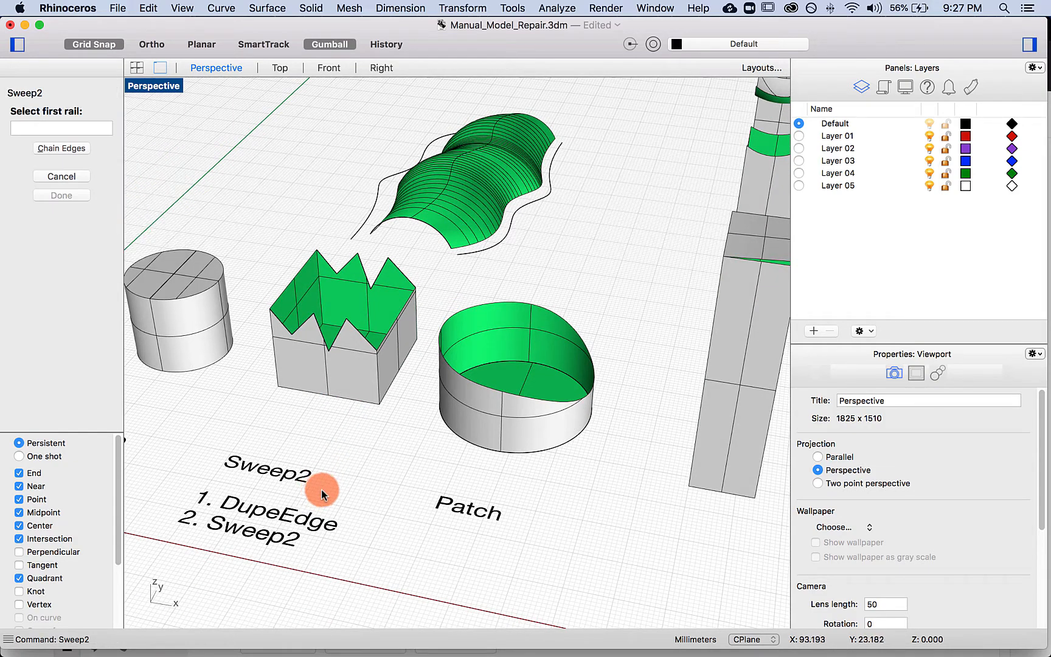
left_click(341, 336)
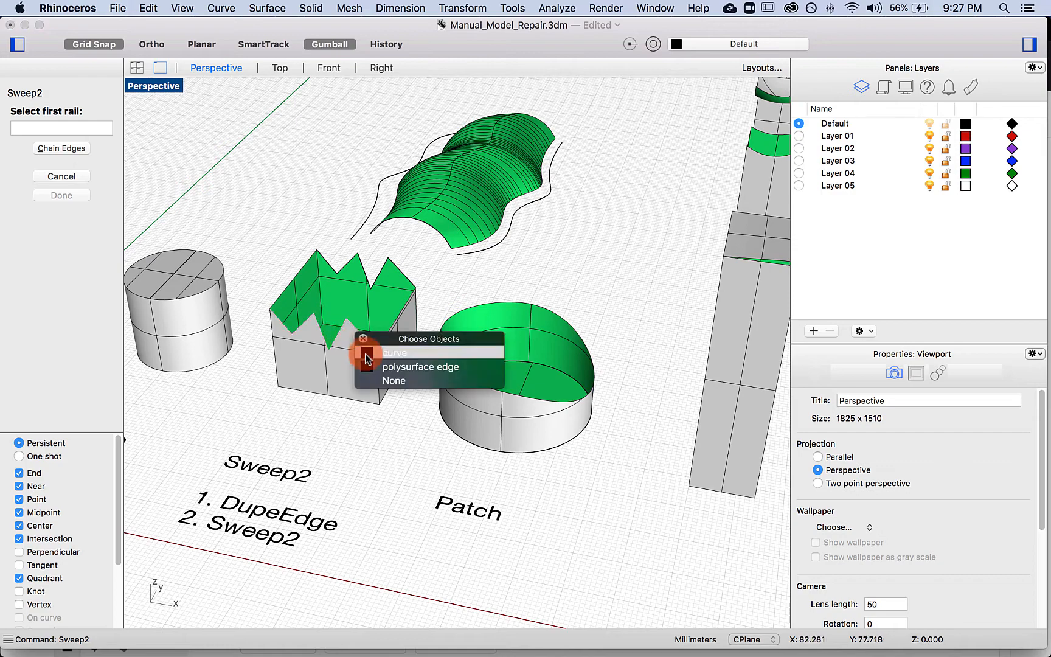
left_click(362, 356)
left_click(389, 284)
left_click(397, 298)
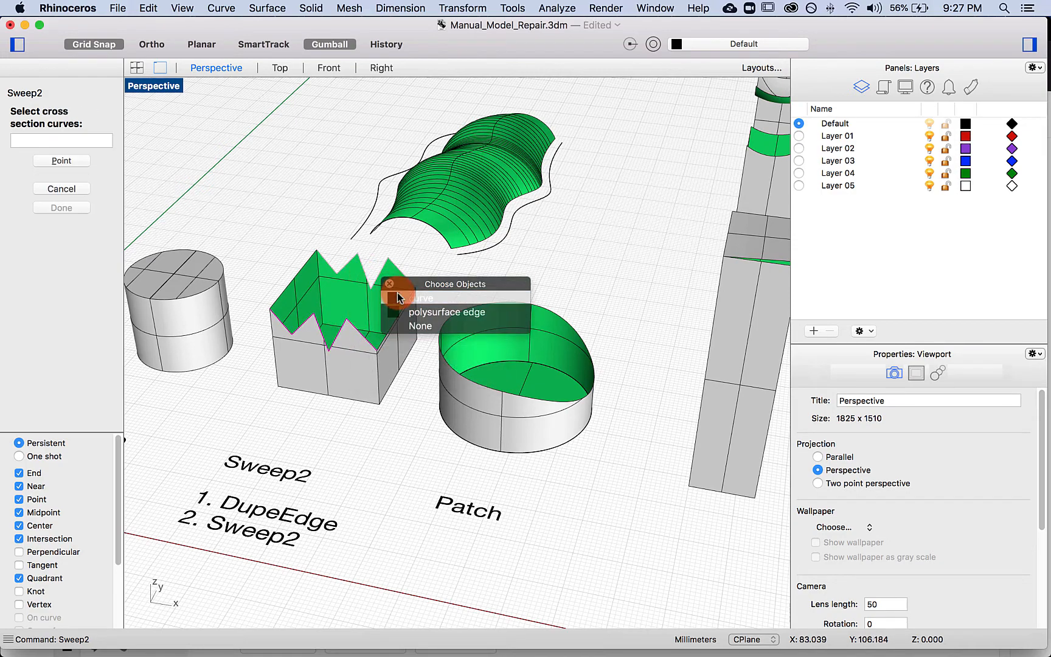
left_click(297, 270)
left_click(61, 221)
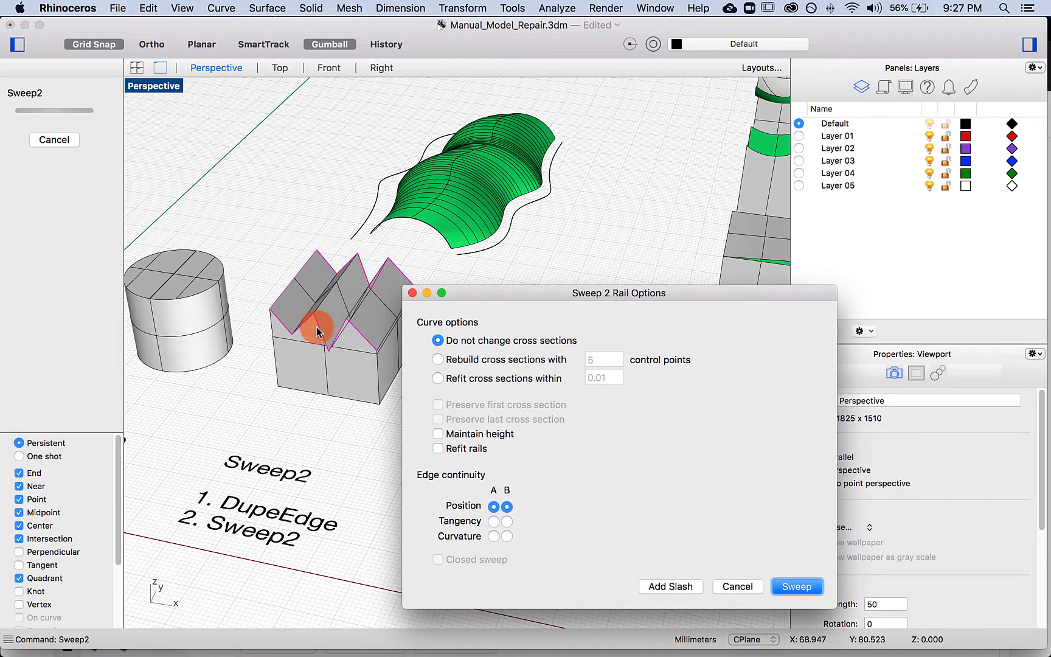
left_click(795, 588)
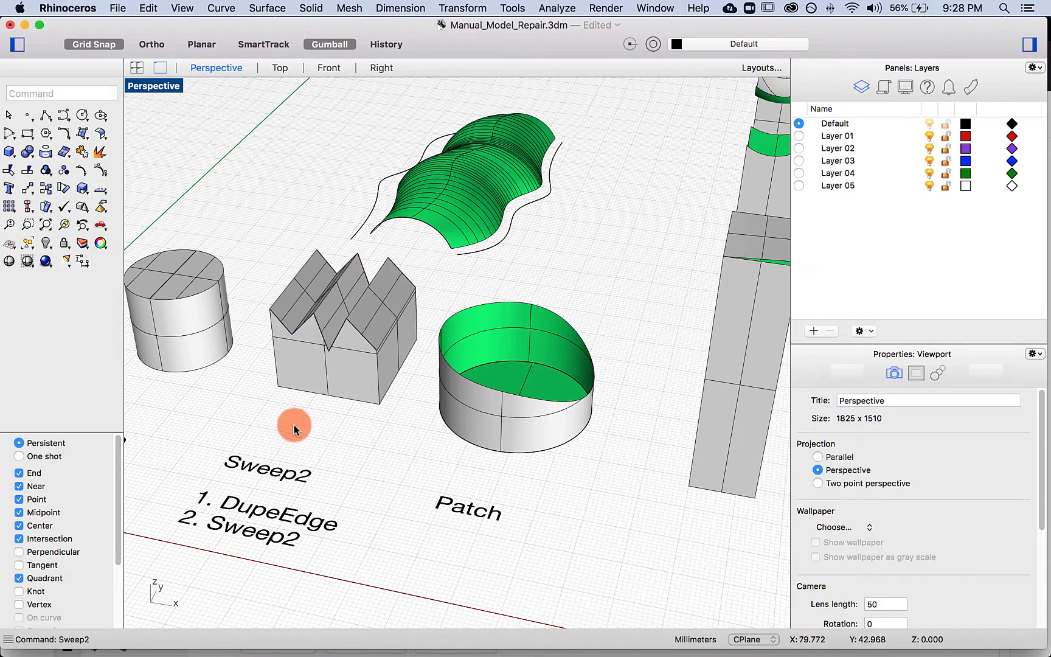
- Join the swept zigzag roof with the open box
left_click(345, 364)
left_click(398, 276, "shift")
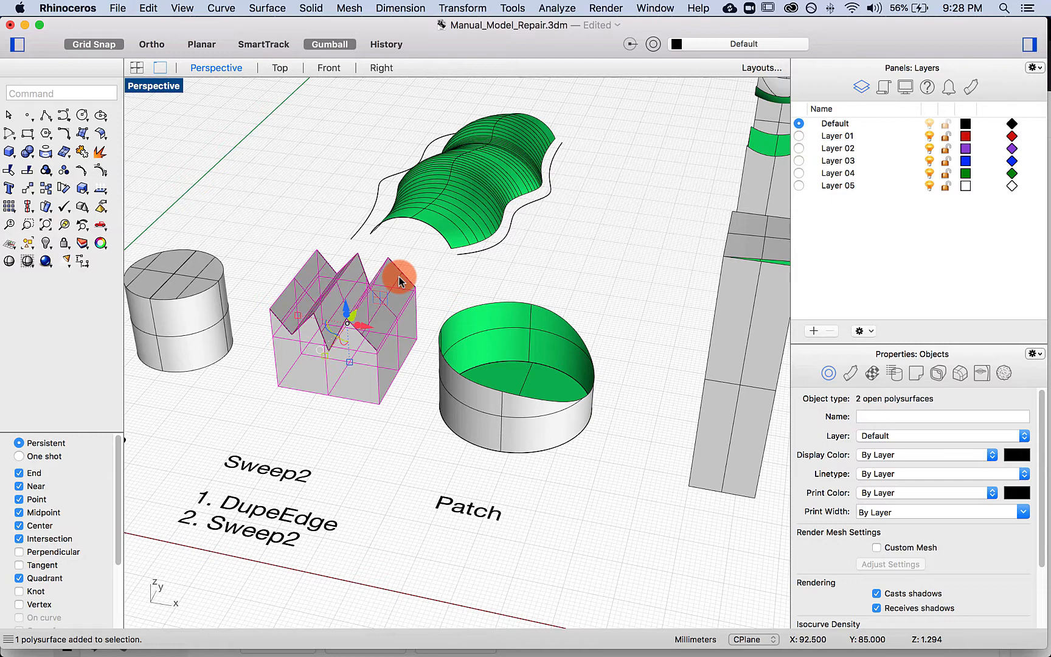
type("join")
key("Return")
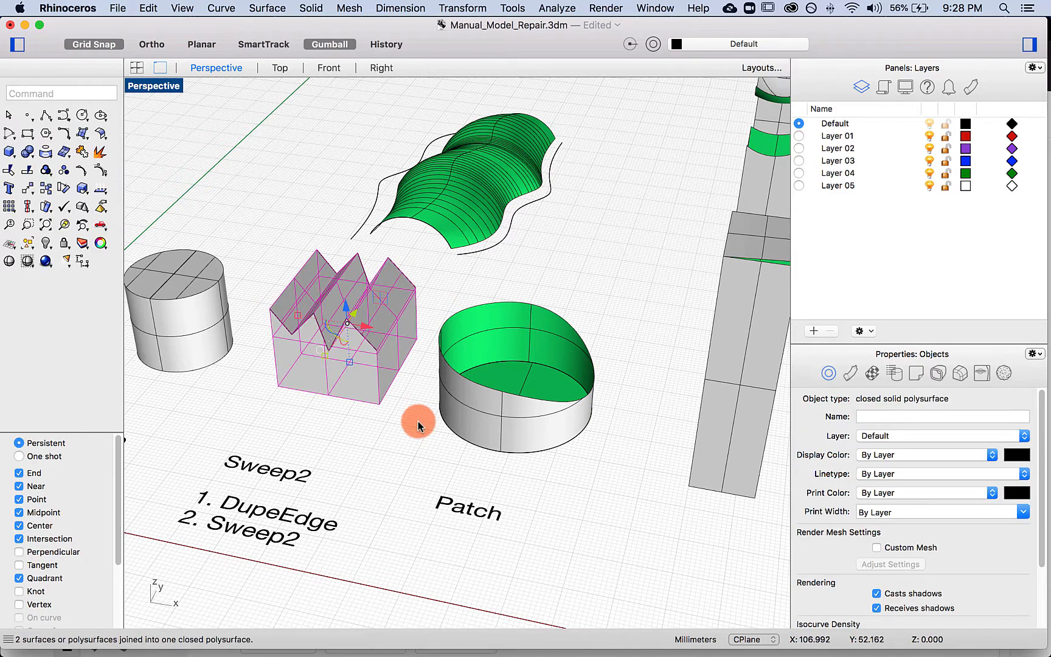
- Move the joined zigzag box slightly forward, away from the duplicated edge curves, and deselect it
left_click(382, 340)
left_click_drag(348, 323, 337, 341)
left_click(422, 442)
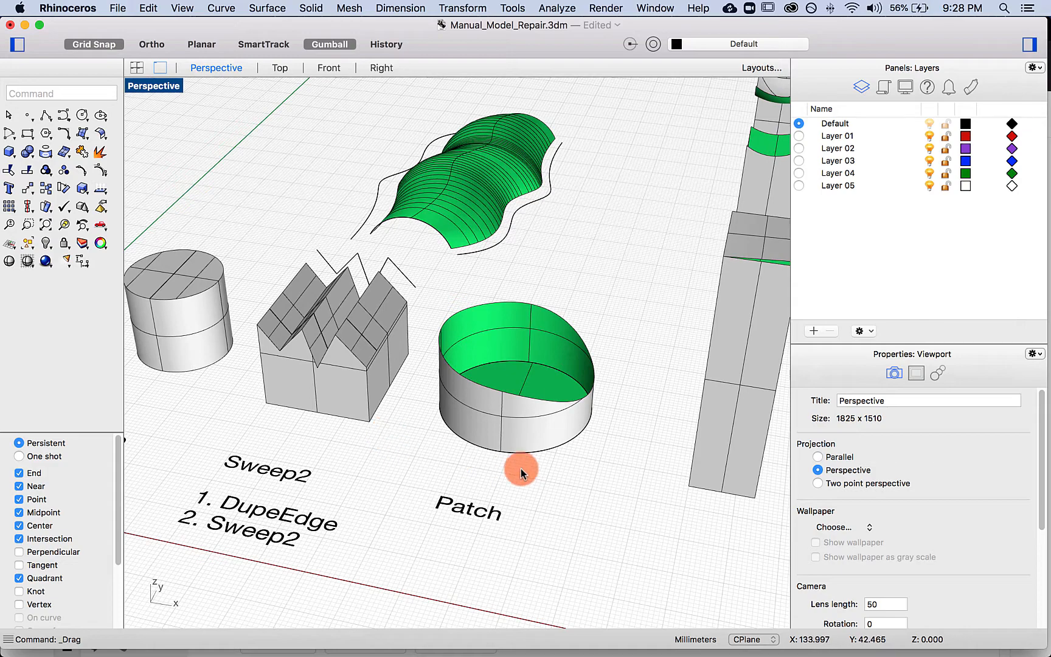
- Start a Patch from the slanted rim of the open cylinder and preview it with Adjust tangency enabled
scroll(520, 469, "up", 5)
scroll(521, 484, "down", 8)
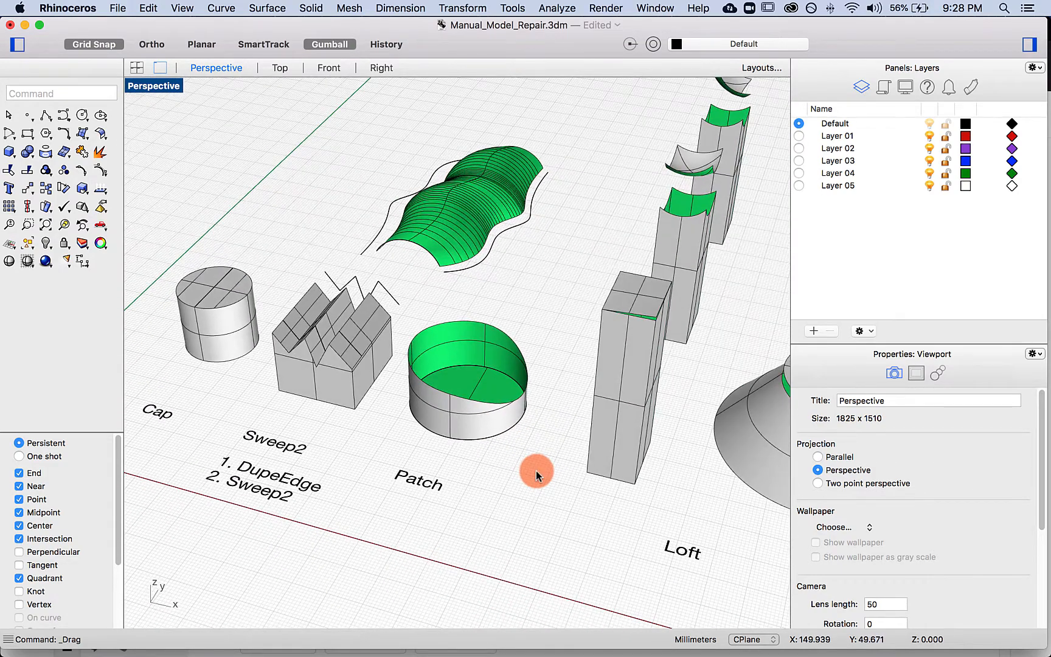
type("ch")
key("Return")
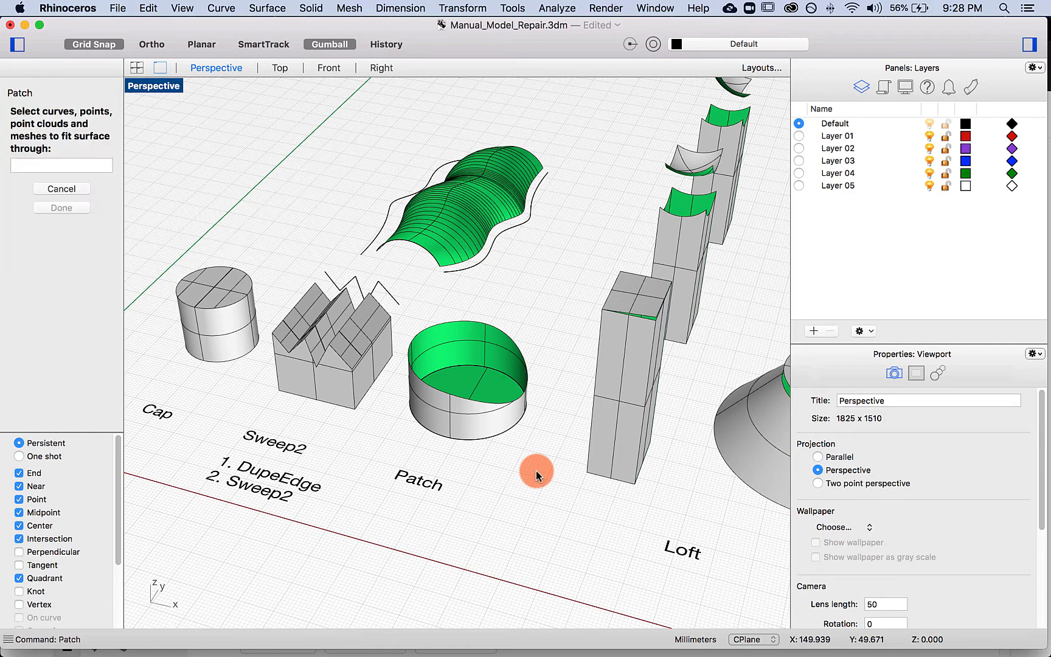
left_click(481, 404)
left_click(42, 221)
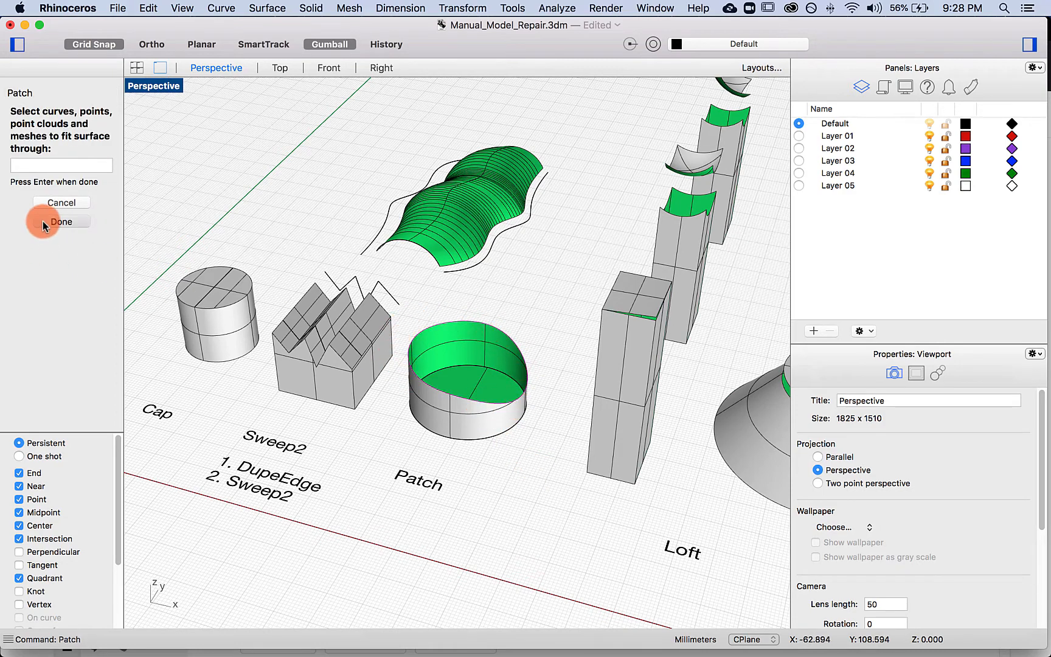
left_click(741, 481)
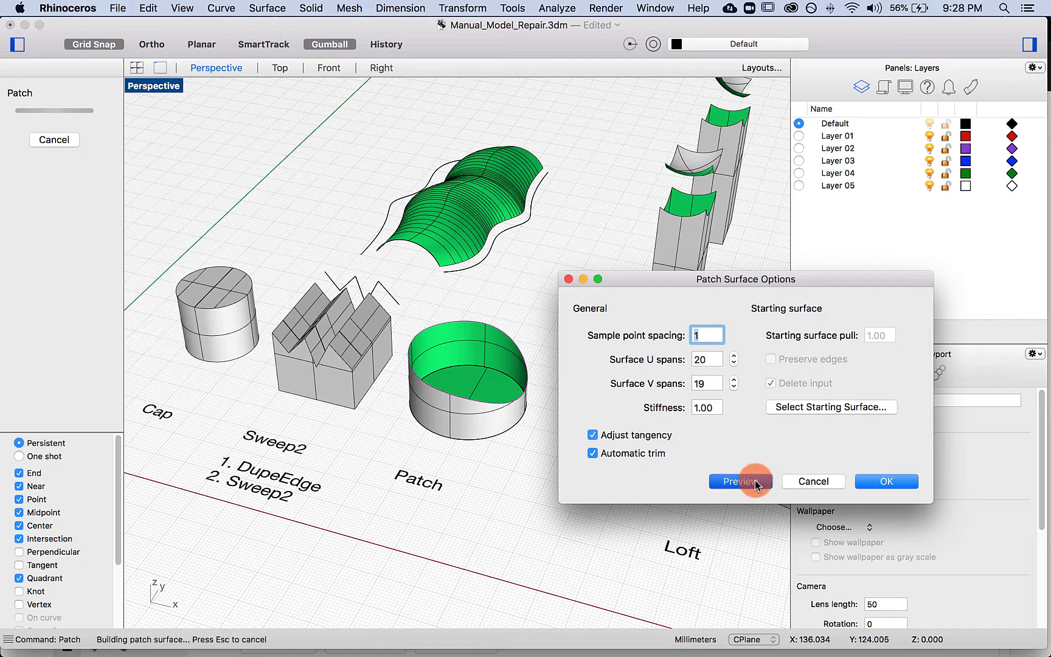
right_click_drag(500, 317, 489, 401)
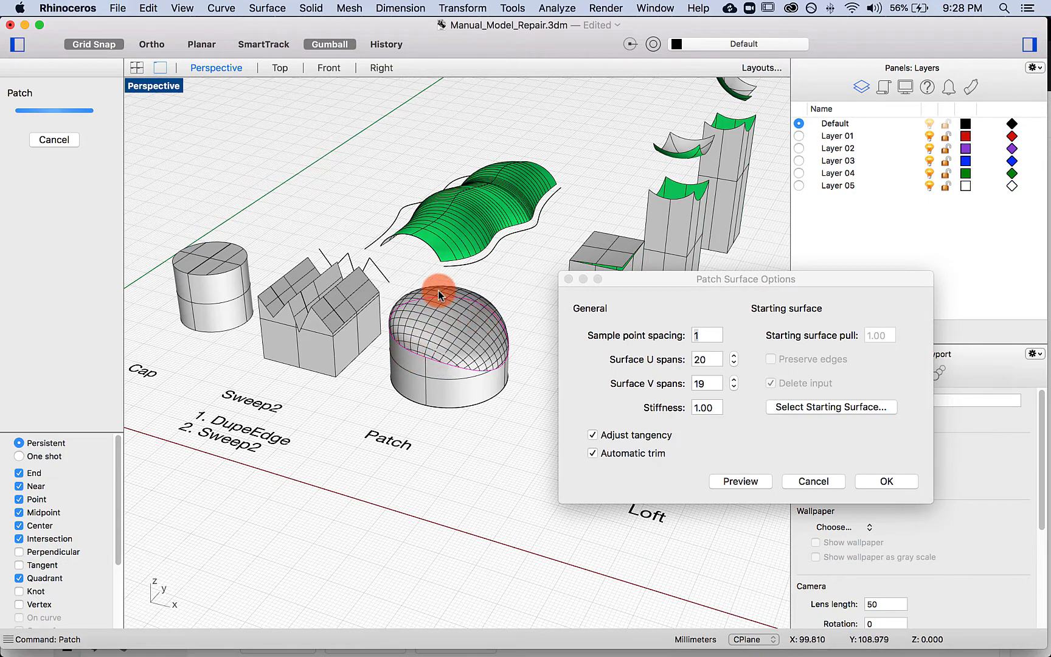
- Disable Adjust tangency, preview the patch again, and create it with Automatic trim kept on
left_click(593, 434)
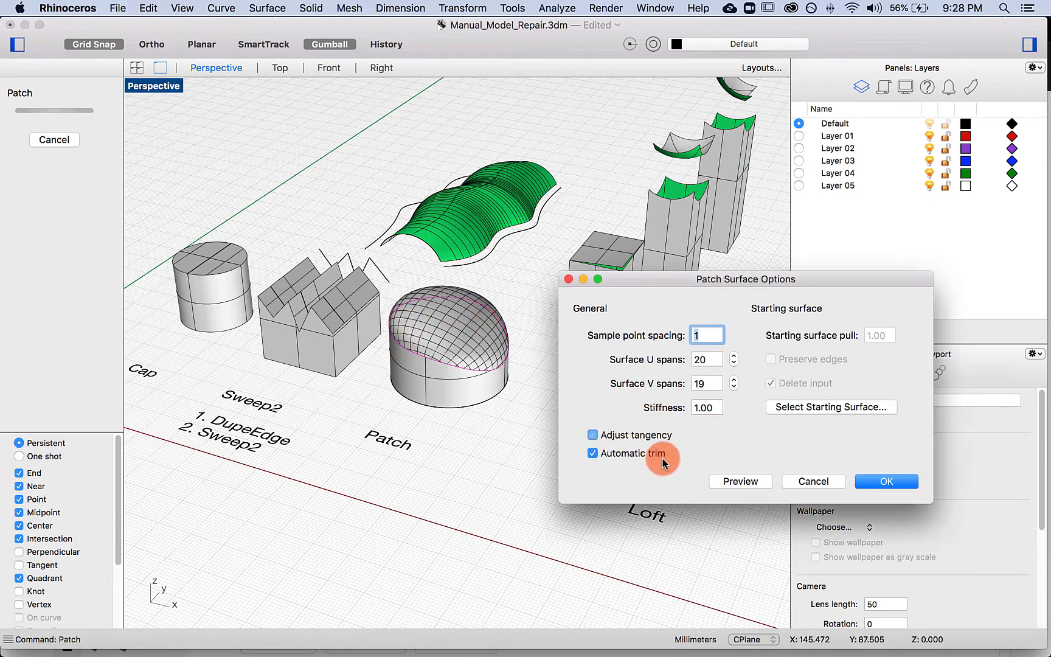
left_click(740, 480)
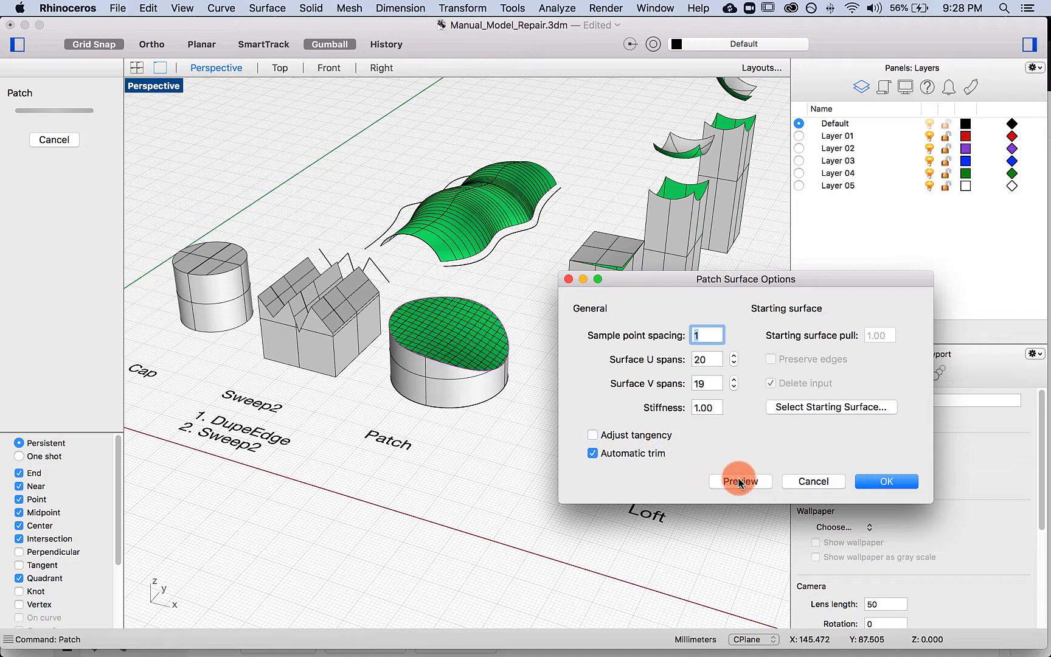
left_click(886, 481)
- Flip the direction of the patch surface on the cylinder
left_click(498, 346)
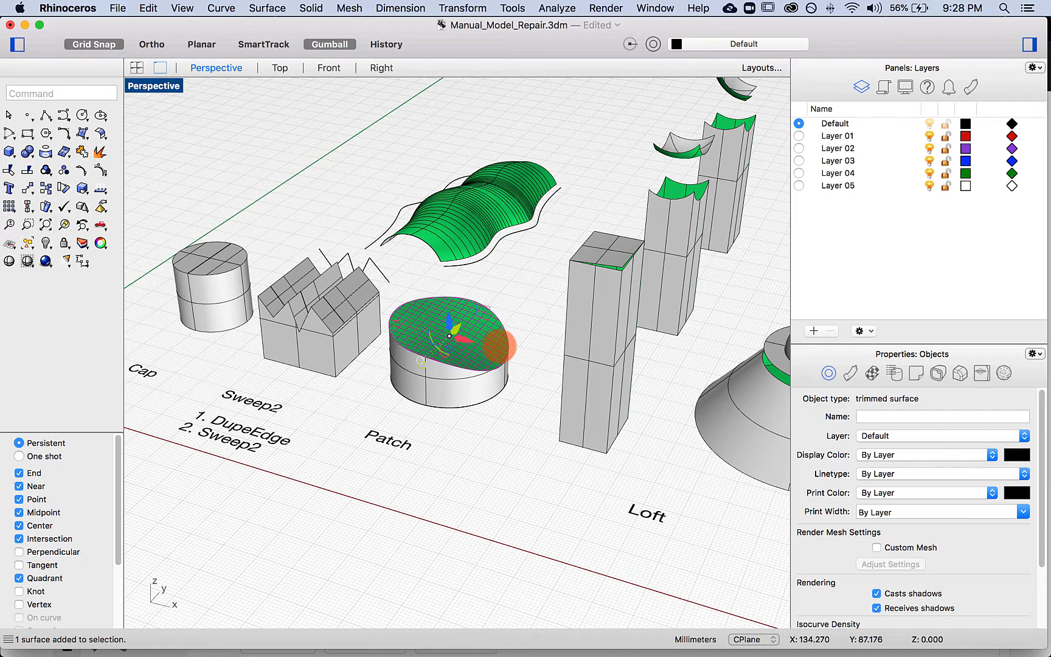
key("Return")
key("Escape")
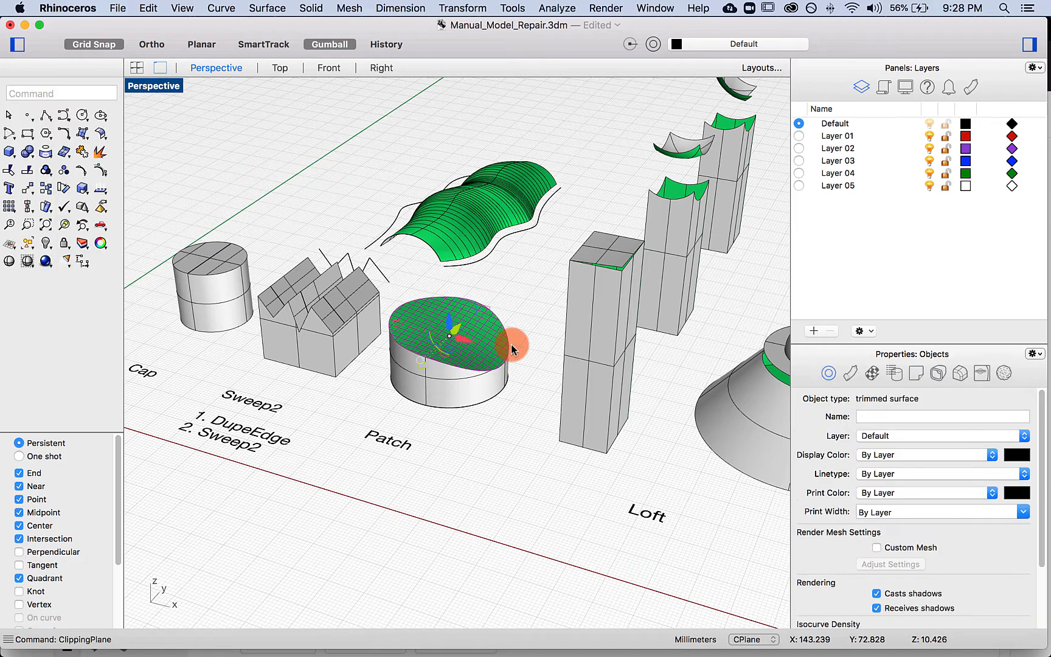
type("flip")
key("Return")
- Join the patch surface with the open cylinder and deselect the result
left_click(492, 379, "shift")
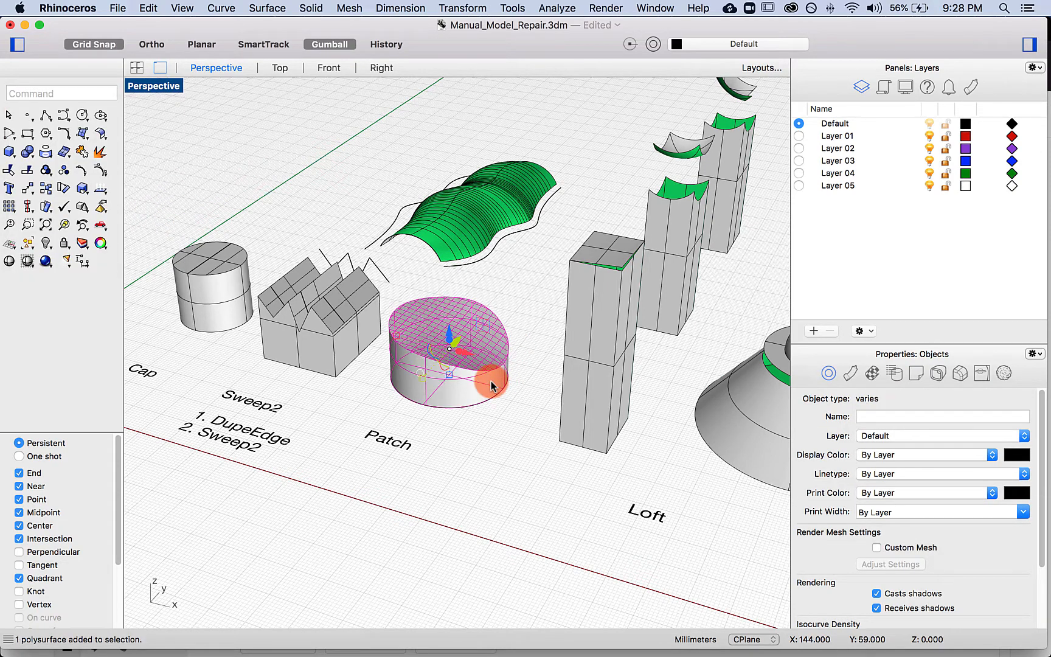
type("join")
key("Return")
left_click(479, 414)
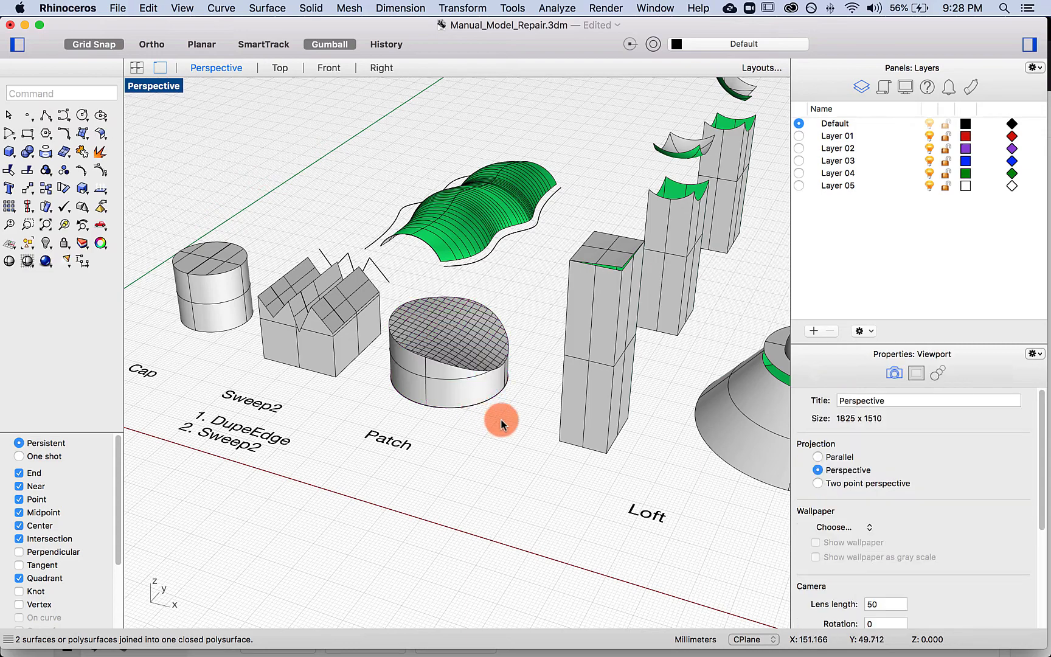
- Loft the right-hand gap between the tall box's lid edge and wall edge, using Normal style rebuilt with 15 control points
right_click_drag(502, 421, 424, 420, "shift")
scroll(496, 359, "up", 3)
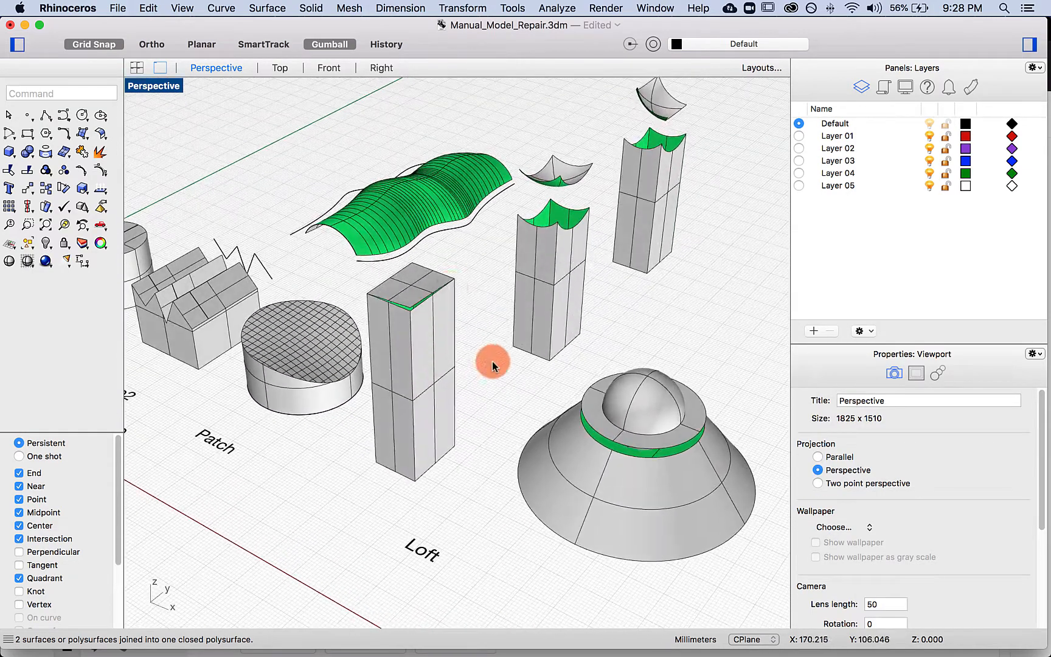
scroll(430, 334, "up", 5)
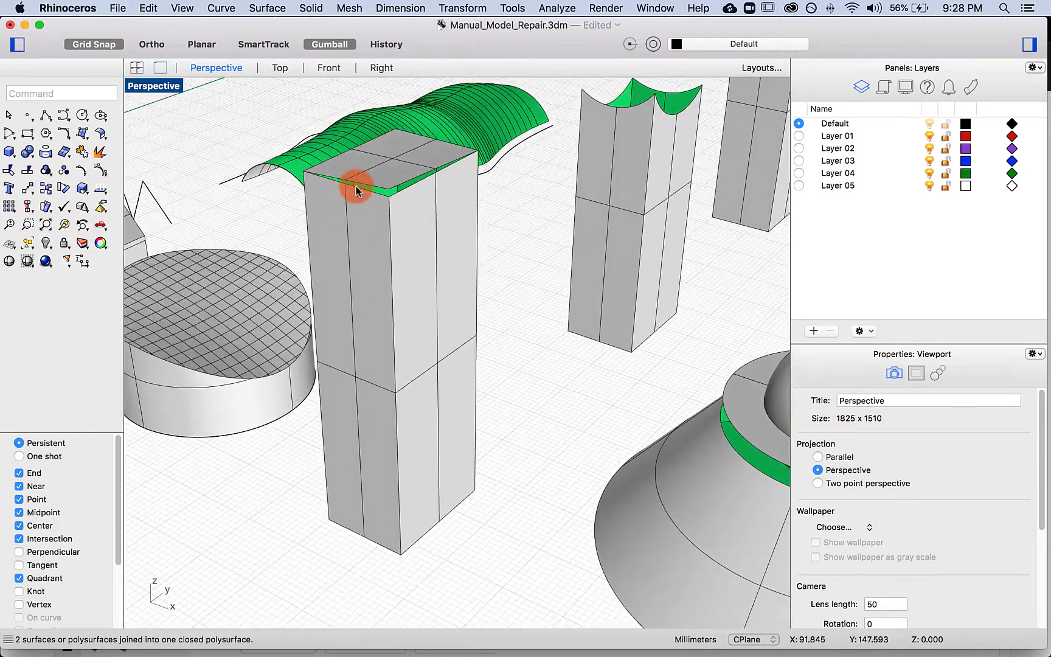
right_click_drag(448, 203, 446, 245)
scroll(449, 248, "up", 7)
scroll(444, 245, "down", 10)
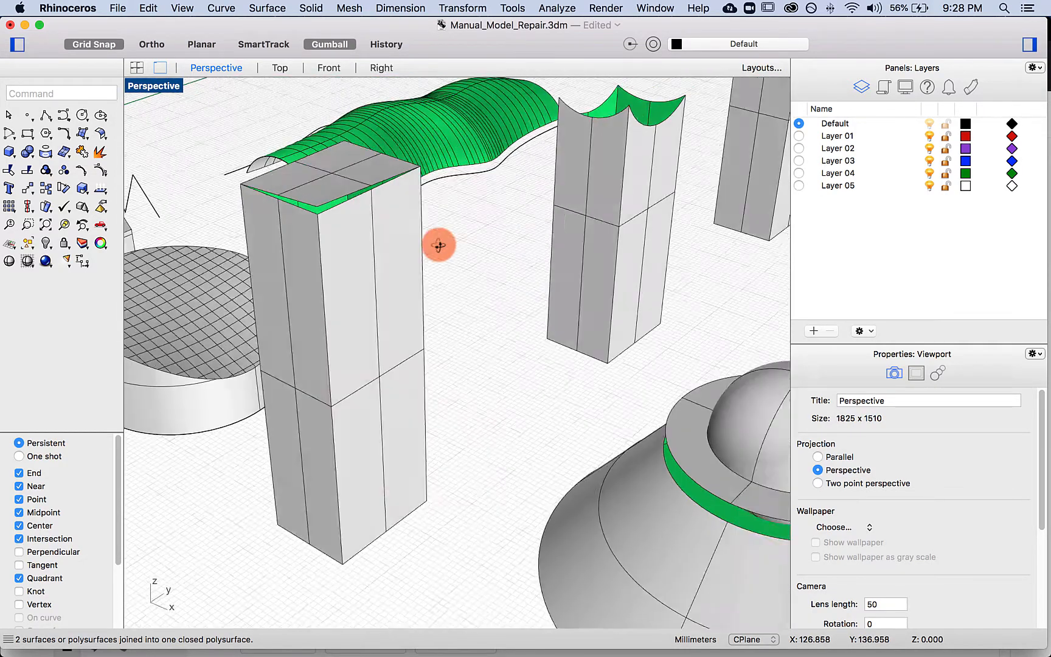
type("loft")
key("Return")
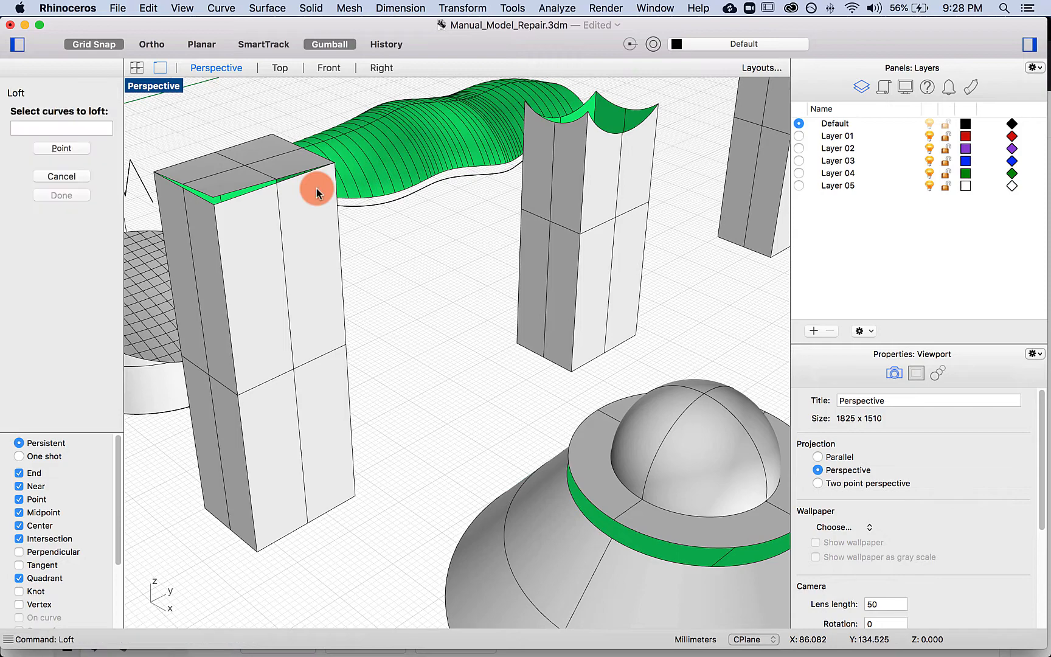
scroll(311, 189, "up", 4)
right_click_drag(322, 190, 405, 211, "shift")
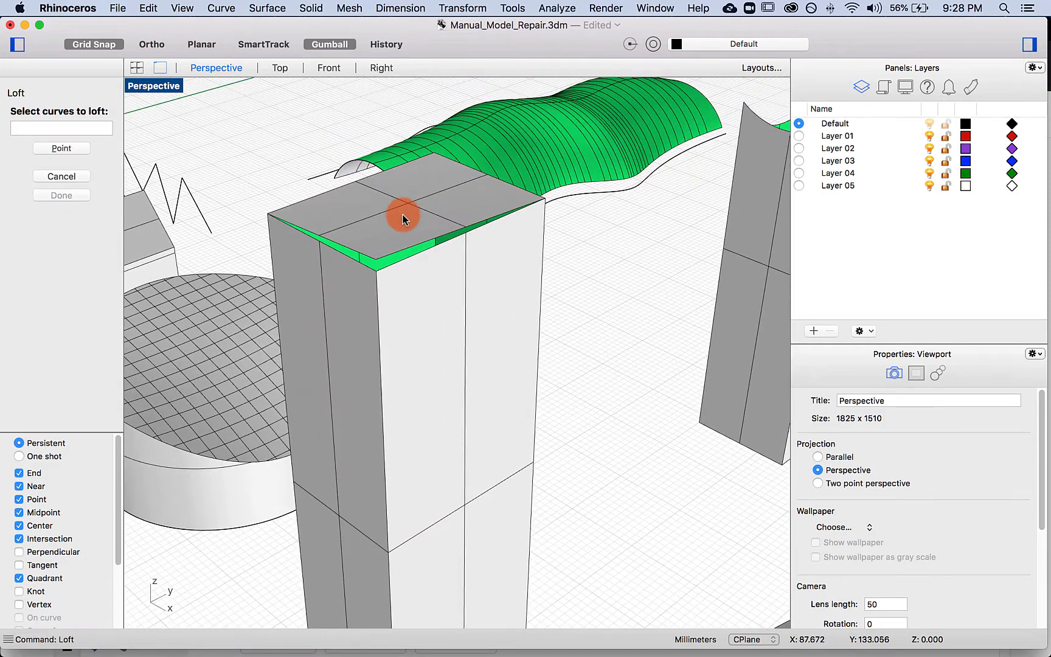
scroll(402, 217, "up", 3)
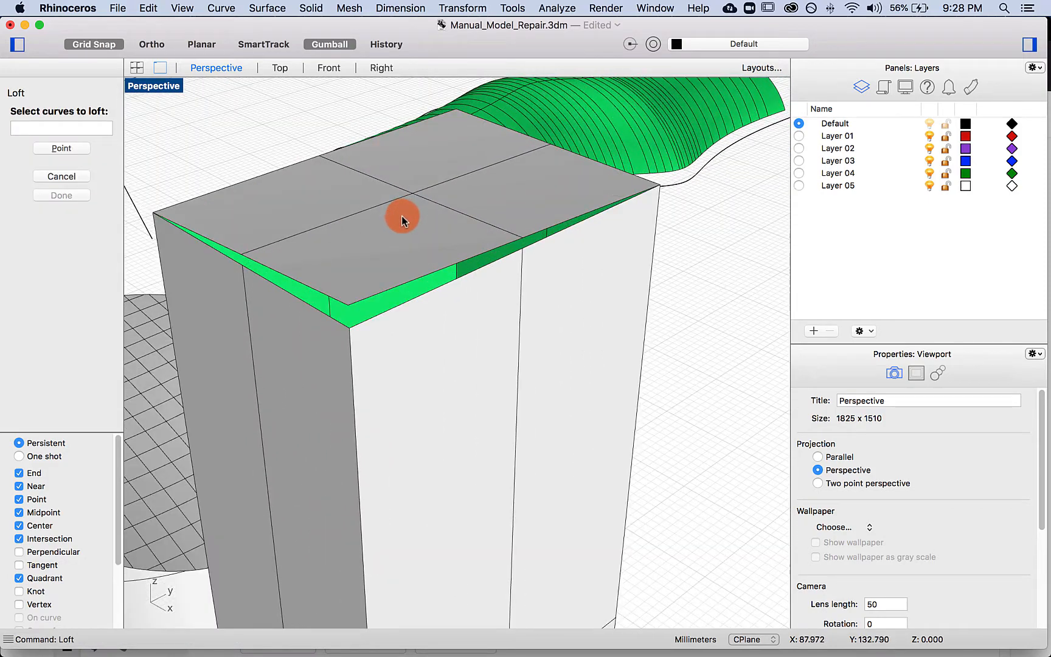
left_click(424, 281)
left_click(75, 209)
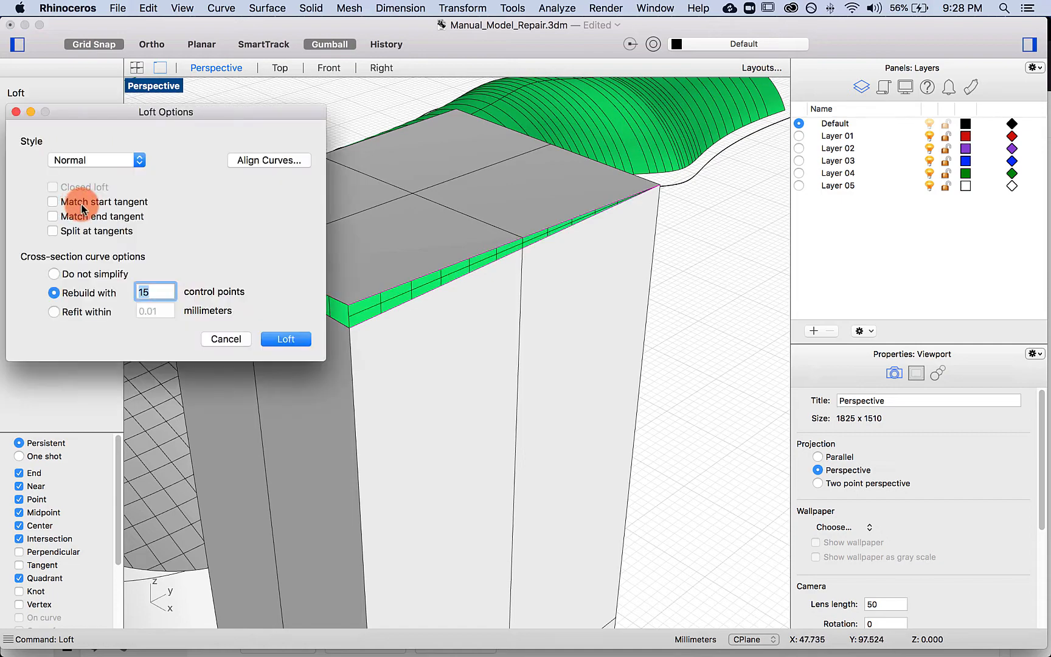
left_click(283, 342)
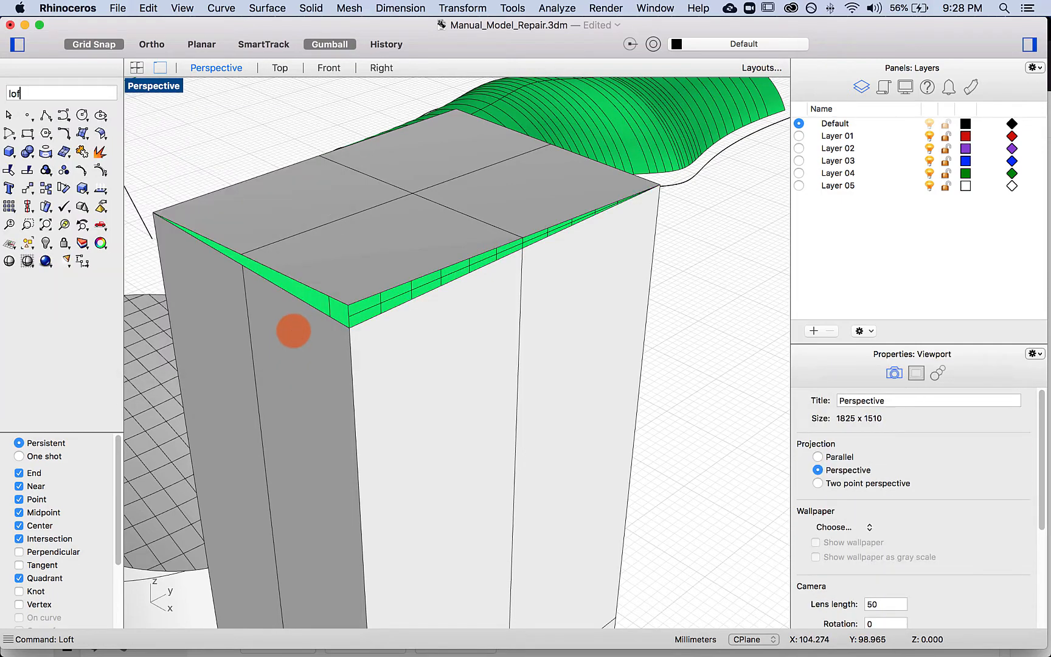
- Loft the remaining gap between the lid edge and the left wall's top edge of the tall box
type("lof")
key("Return")
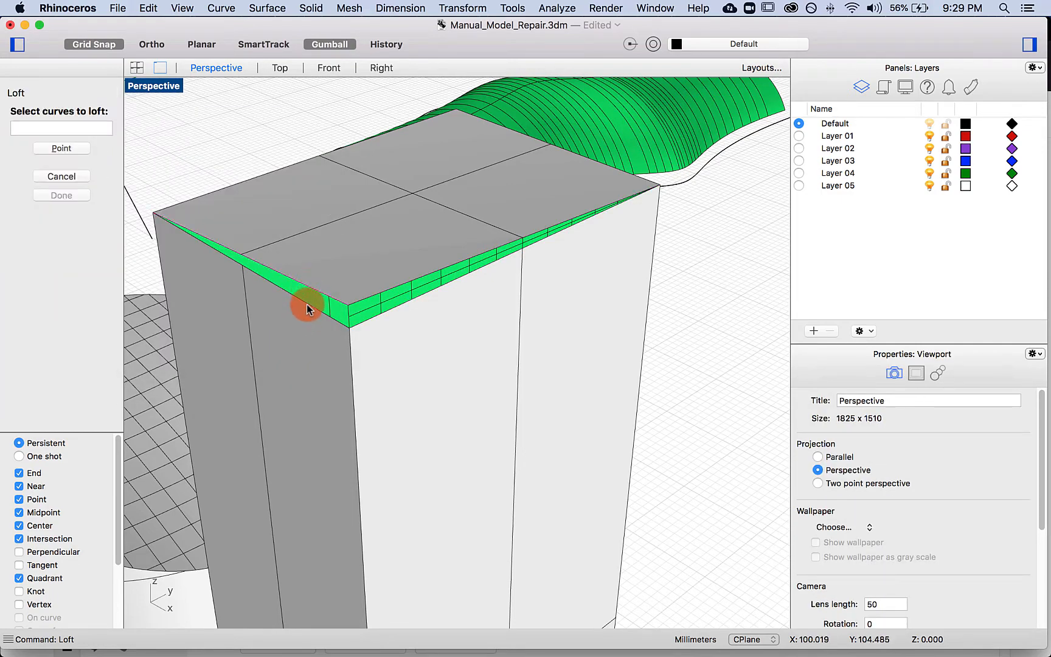
left_click(307, 309)
left_click(73, 208)
left_click(281, 340)
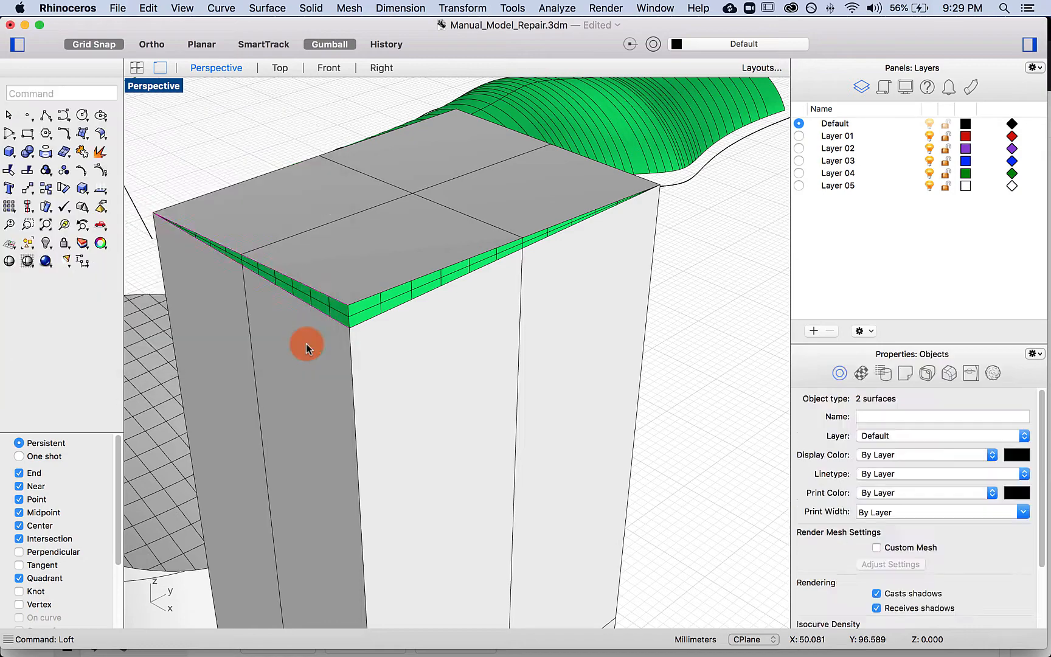
- Flip the direction of the two lofted strips that close the gaps beneath the tall box's lid
left_click(332, 309)
left_click(369, 306, "shift")
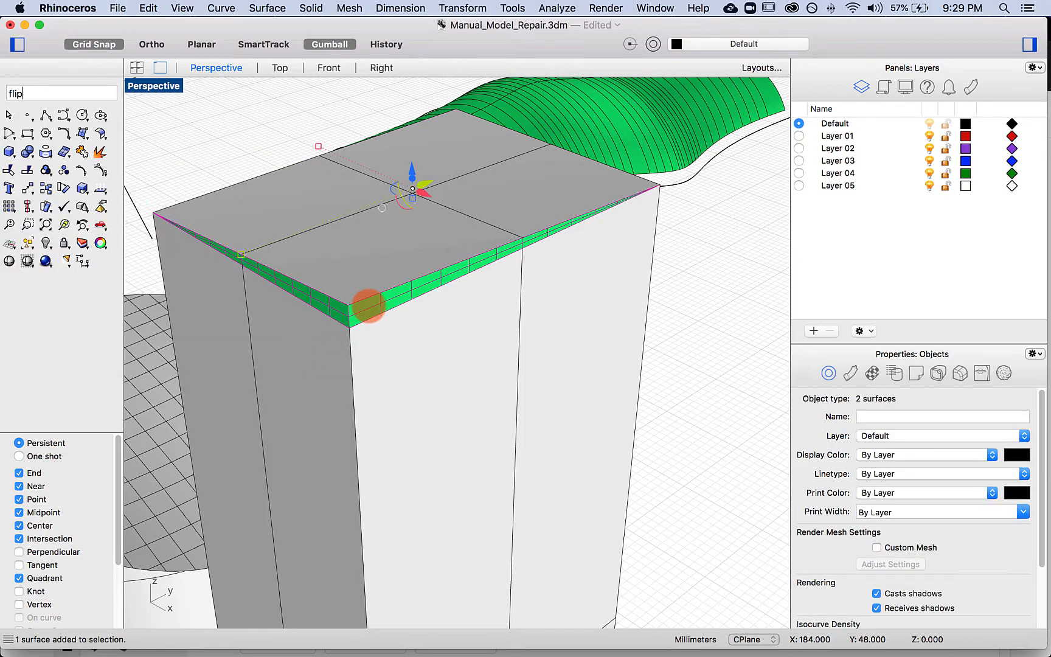
key("Return")
left_click(382, 338, "shift")
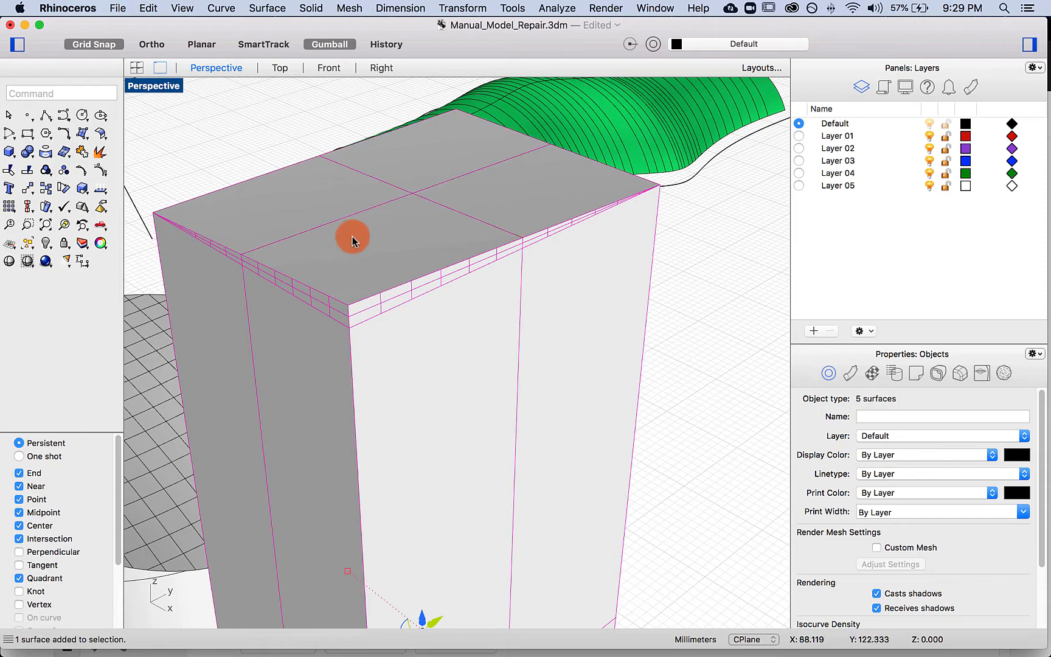
scroll(353, 237, "down", 10)
right_click_drag(348, 471, 528, 469)
left_click_drag(528, 528, 376, 155)
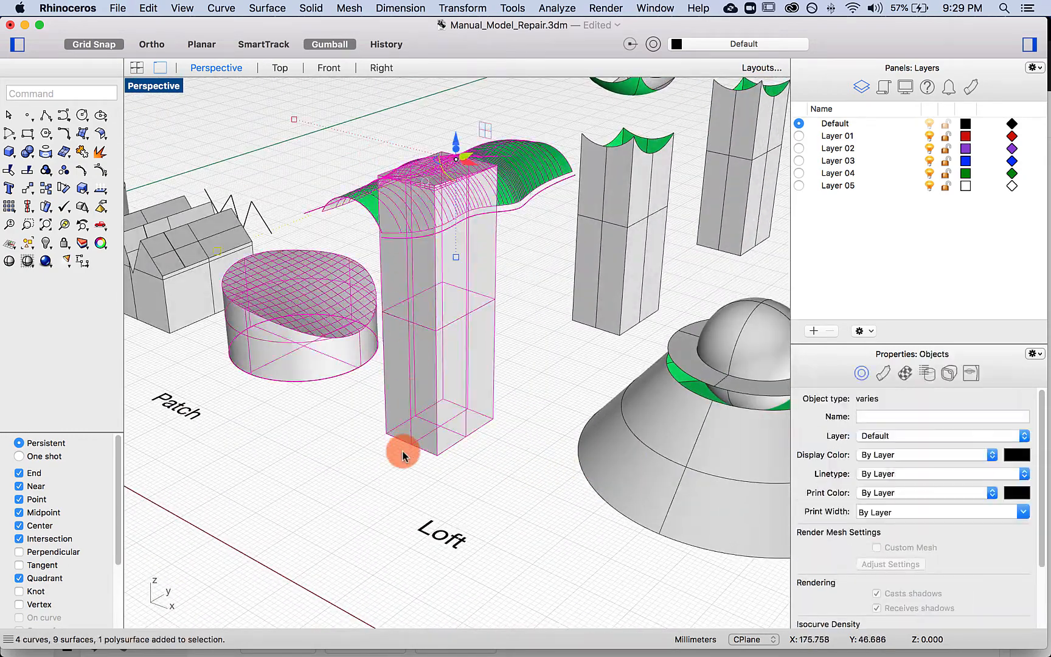
left_click(403, 456)
right_click_drag(370, 474, 470, 171)
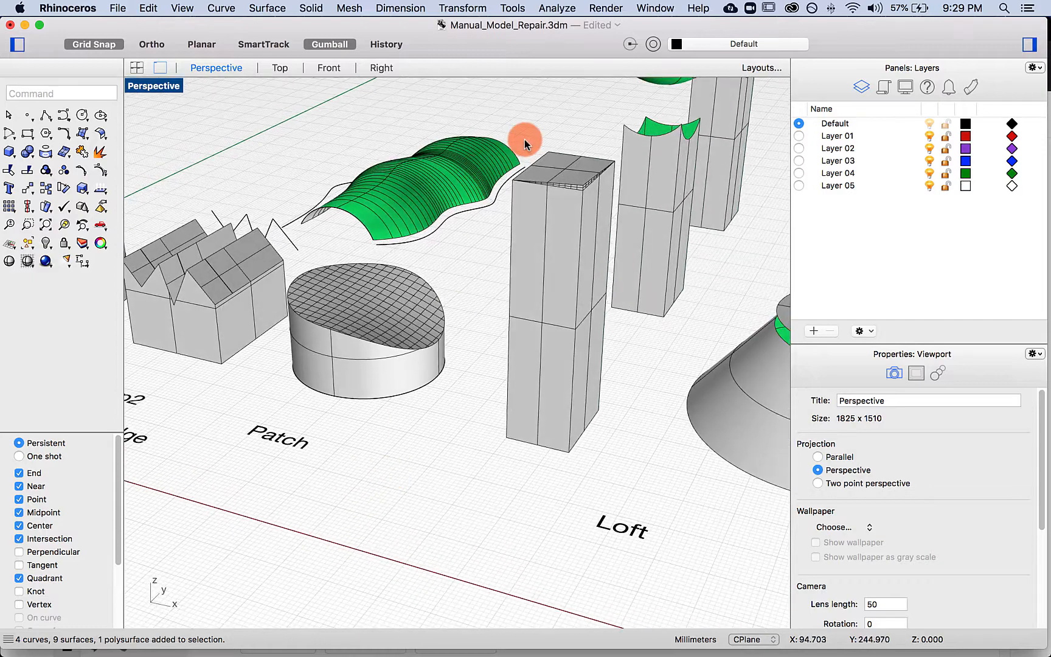
- Join the tall box's walls, lid and lofted strips into one solid, leaving out the neighbouring wavy surface and curve
left_click_drag(602, 467, 518, 150)
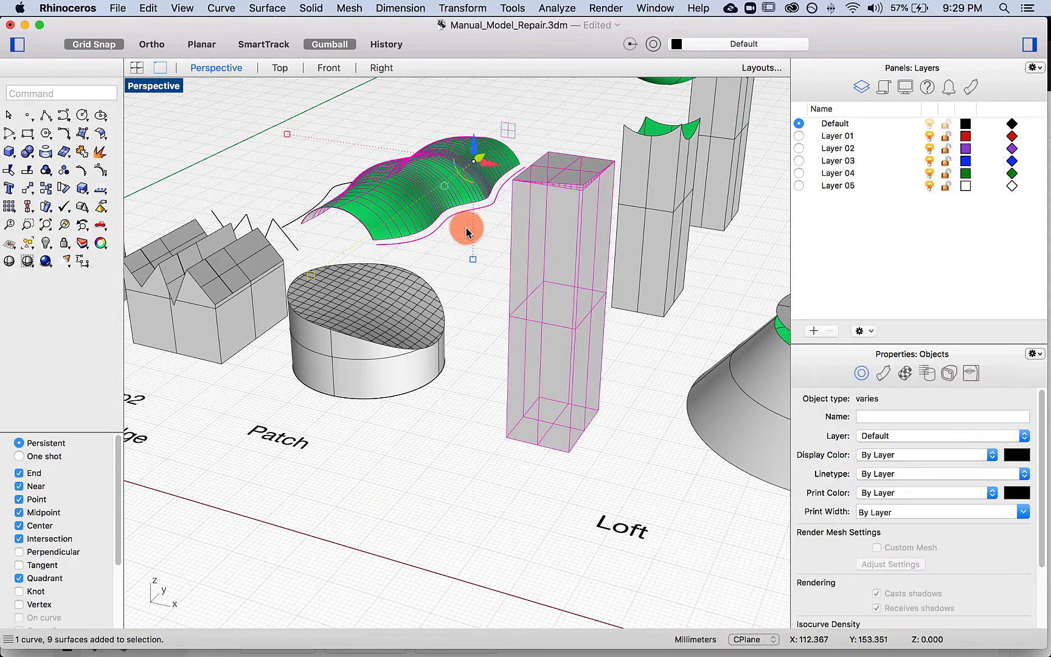
left_click_drag(463, 228, 372, 138, "super")
type("joi")
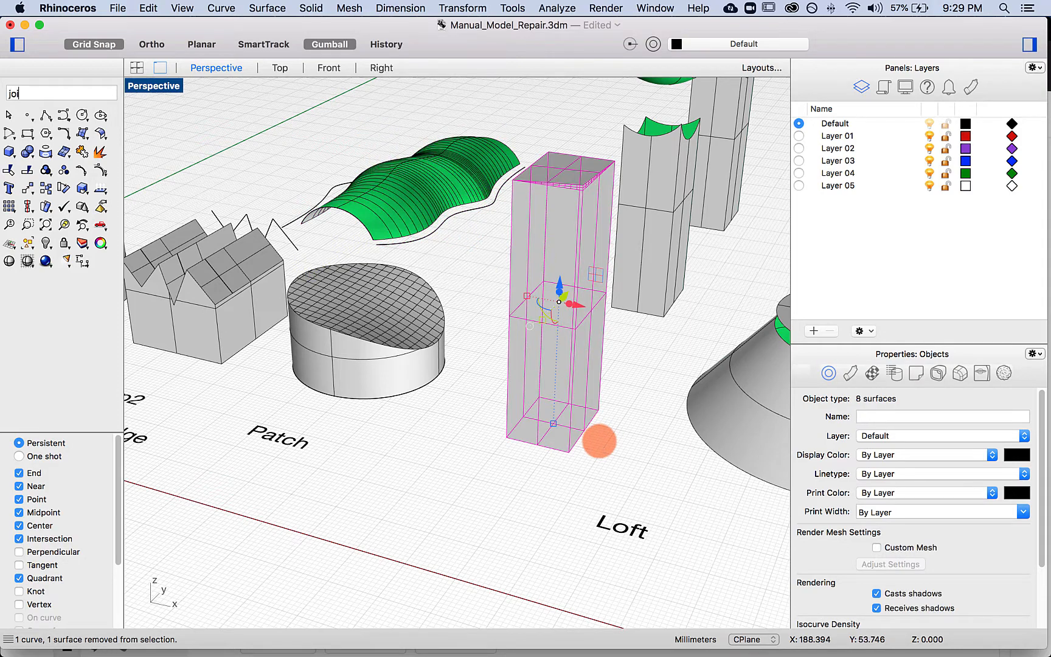
type("n")
key("Return")
left_click(518, 553)
right_click_drag(564, 476, 509, 360)
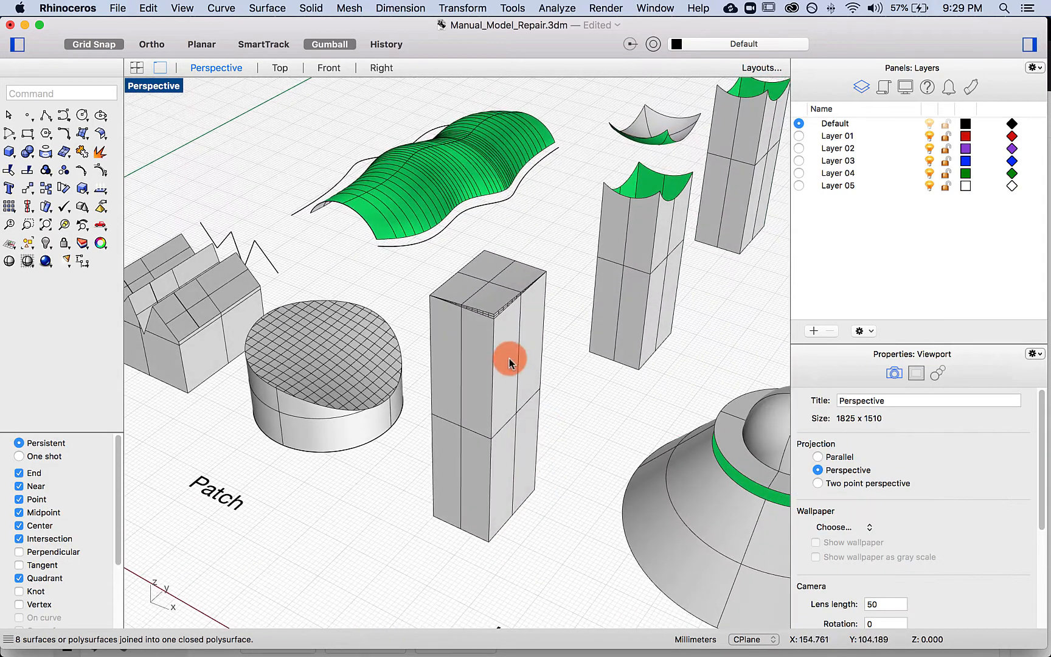
scroll(503, 312, "up", 3)
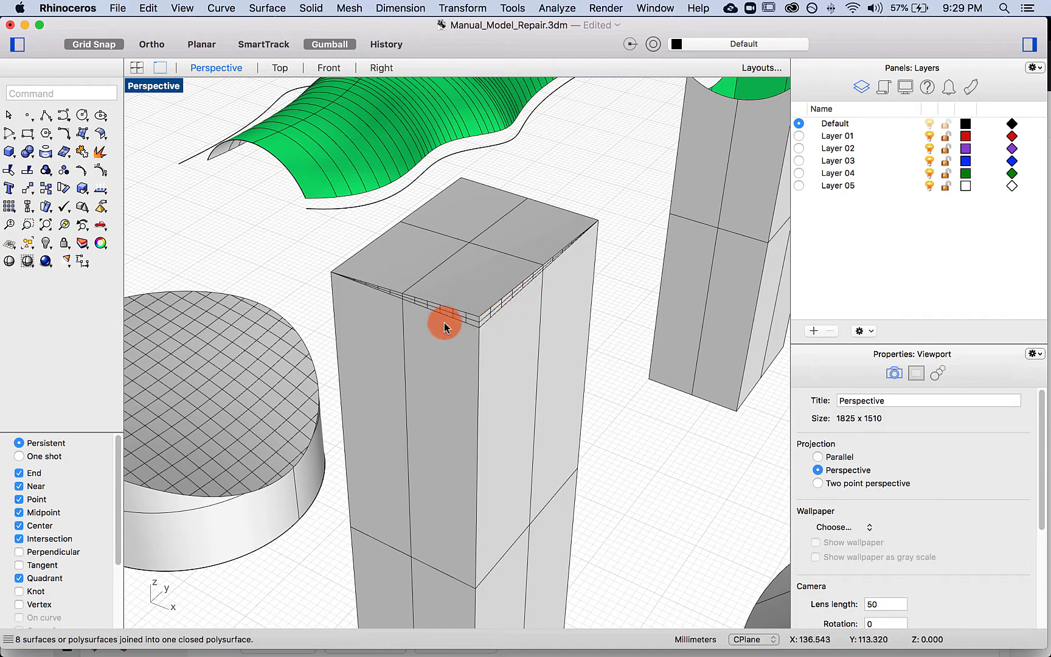
- Loft one side of the gap between the nearer open column's curved top edge and its floating cap, using Normal style rebuilt with 15 control points
scroll(561, 369, "down", 8)
right_click_drag(580, 373, 538, 371, "shift")
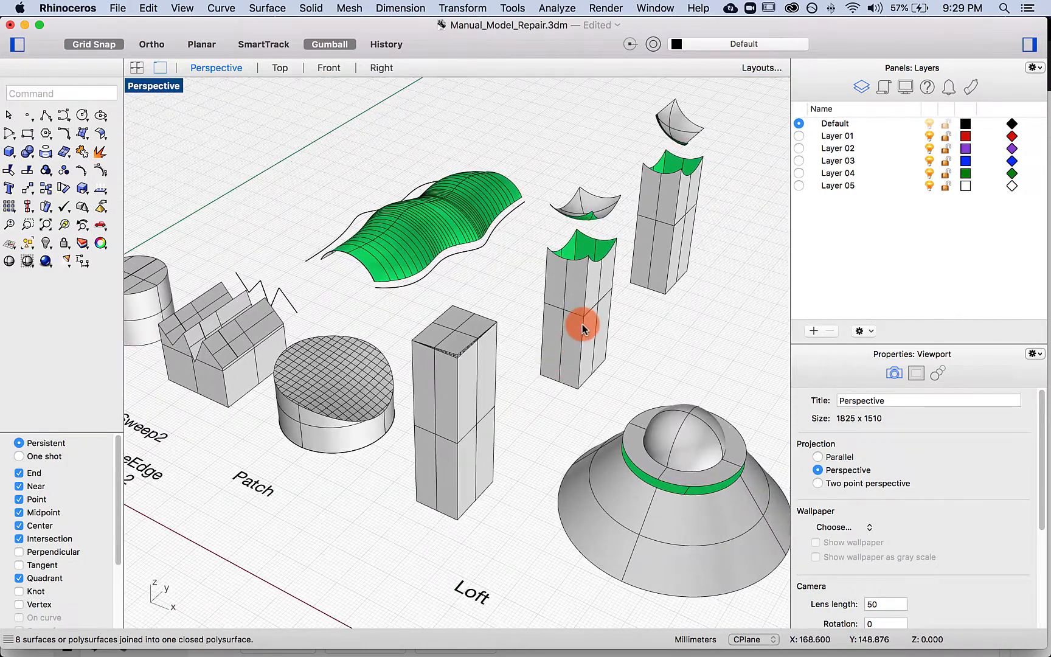
right_click_drag(583, 325, 553, 333)
scroll(509, 331, "up", 5)
scroll(500, 334, "down", 3)
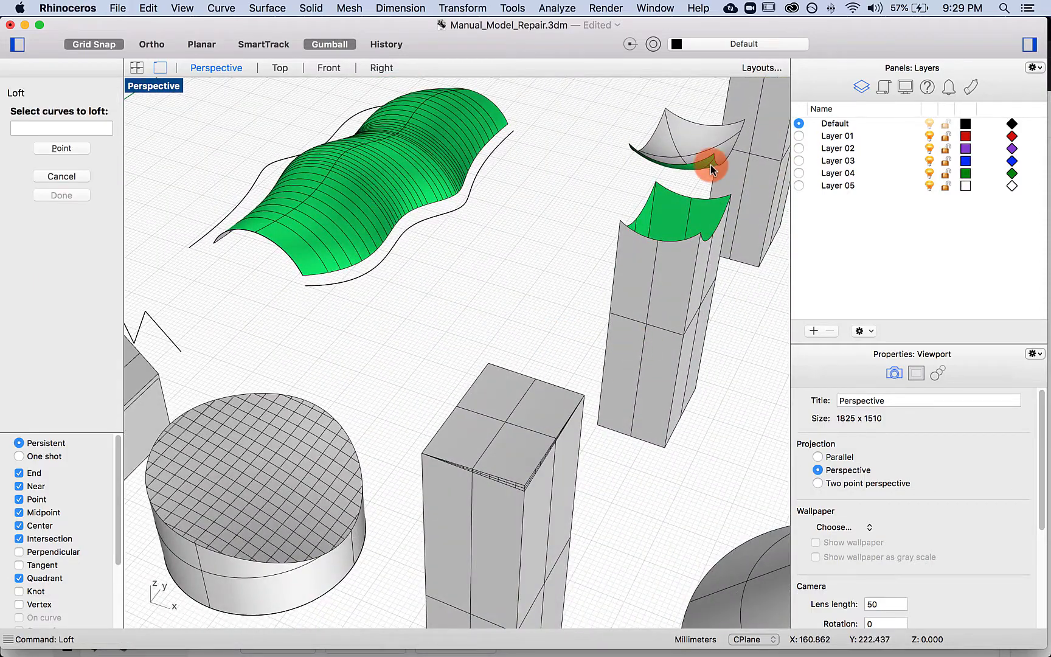
right_click_drag(703, 169, 646, 206)
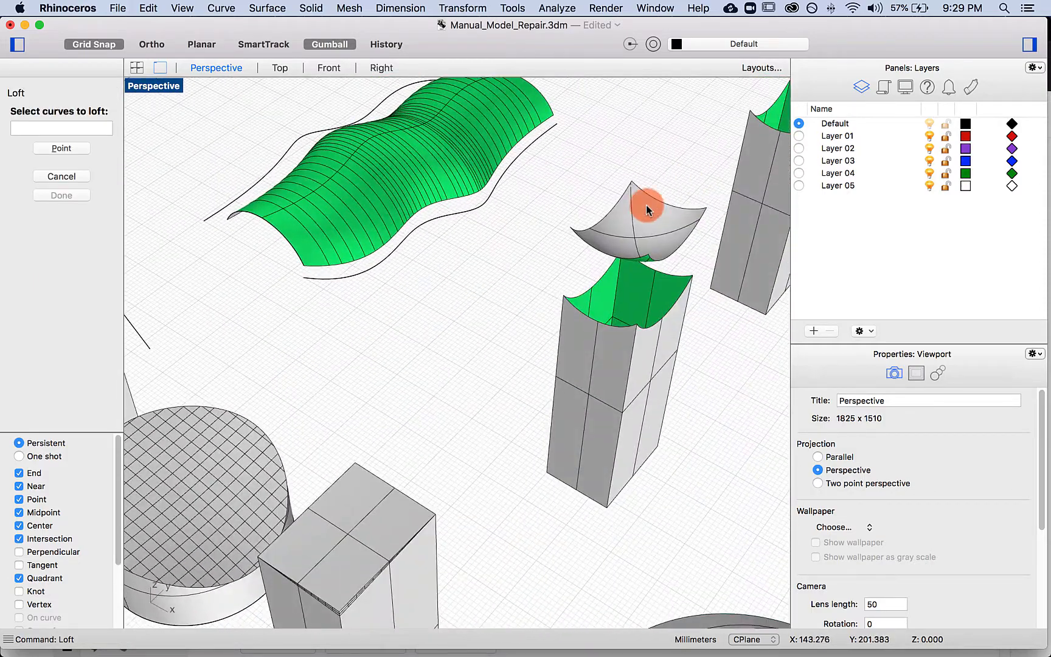
left_click(610, 329)
left_click(47, 211)
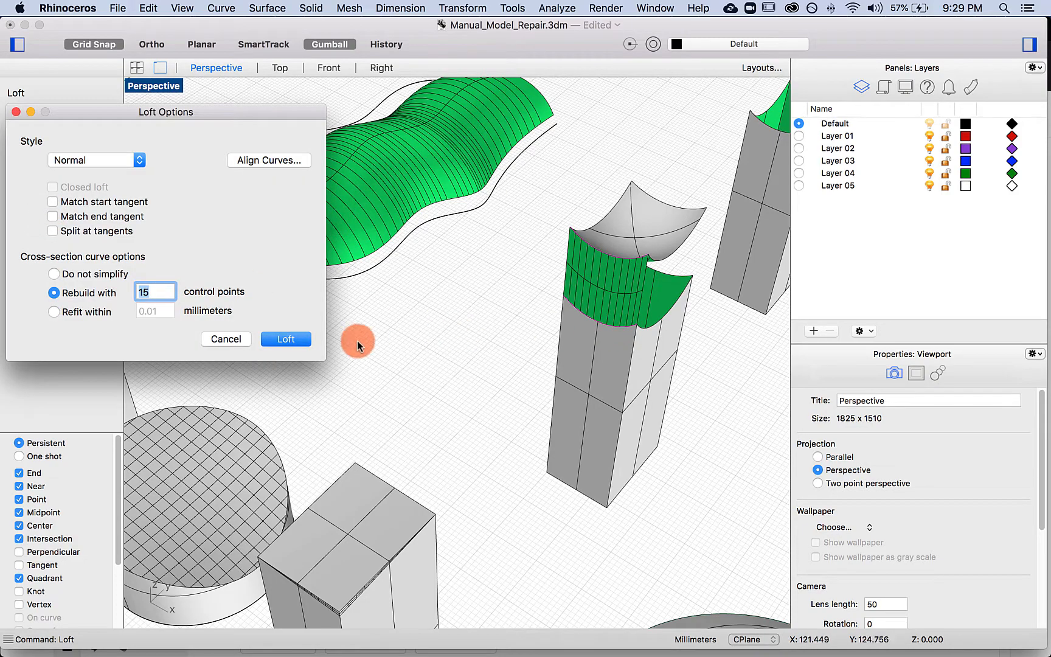
left_click(286, 338)
- Set up a loft on the adjacent side of the column between its curved top edge and the matching cap edge
right_click_drag(365, 338, 550, 316)
right_click_drag(604, 222, 497, 293, "shift")
scroll(540, 231, "up", 3)
type("loft")
key("Return")
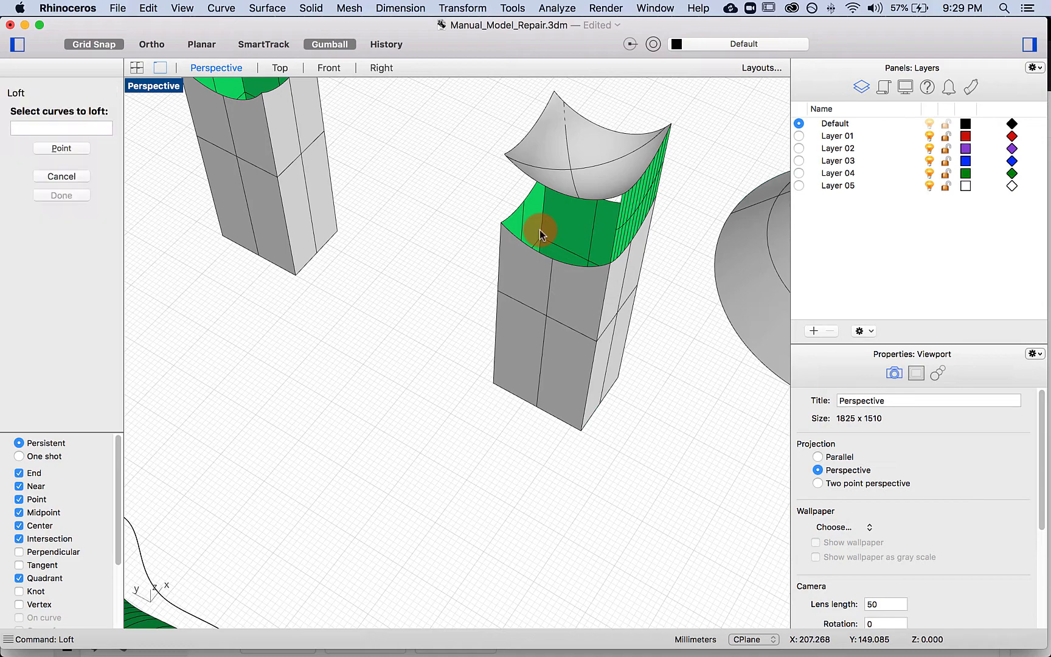
left_click(536, 251)
left_click(571, 195)
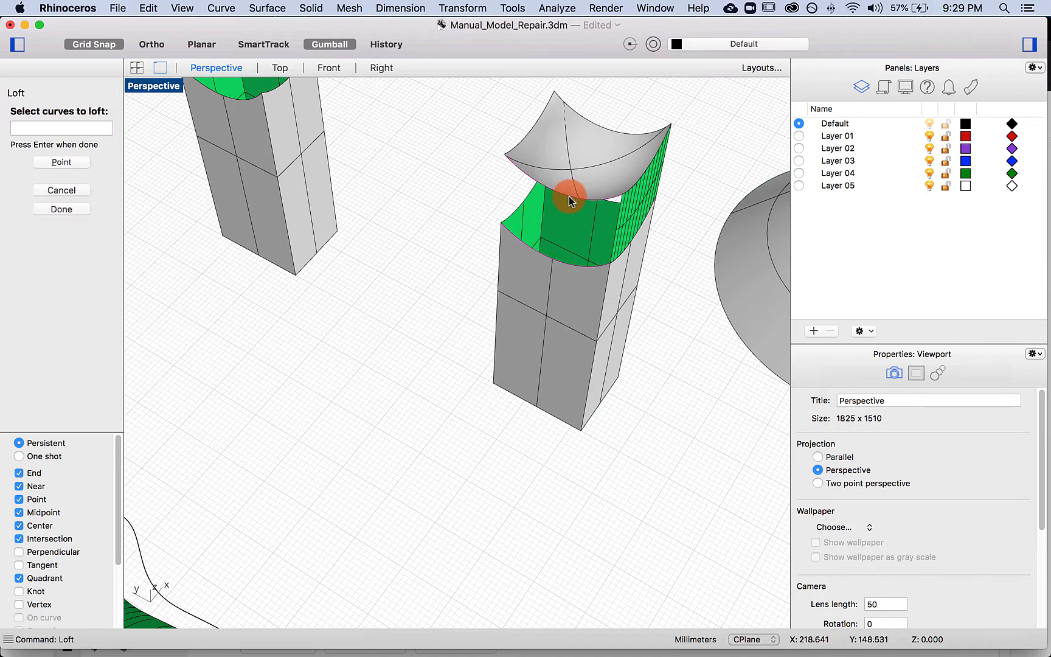
left_click(61, 208)
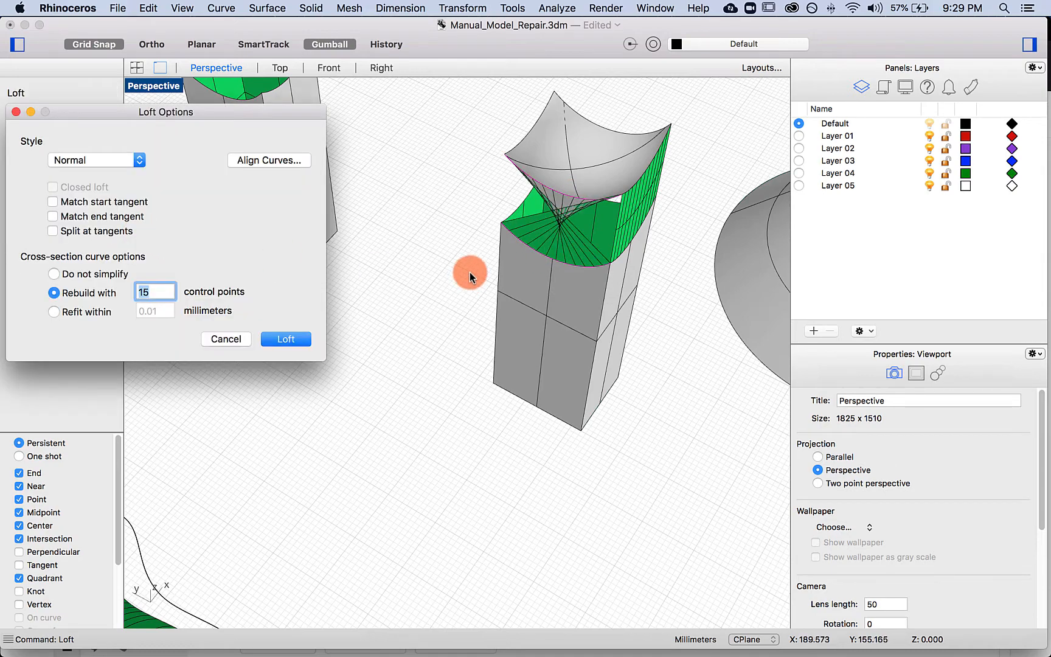
- Untwist the loft by reversing the column's edge curve in Align Curves, and create it rebuilt with 15 control points
right_click_drag(469, 274, 493, 298)
left_click_drag(276, 117, 309, 149)
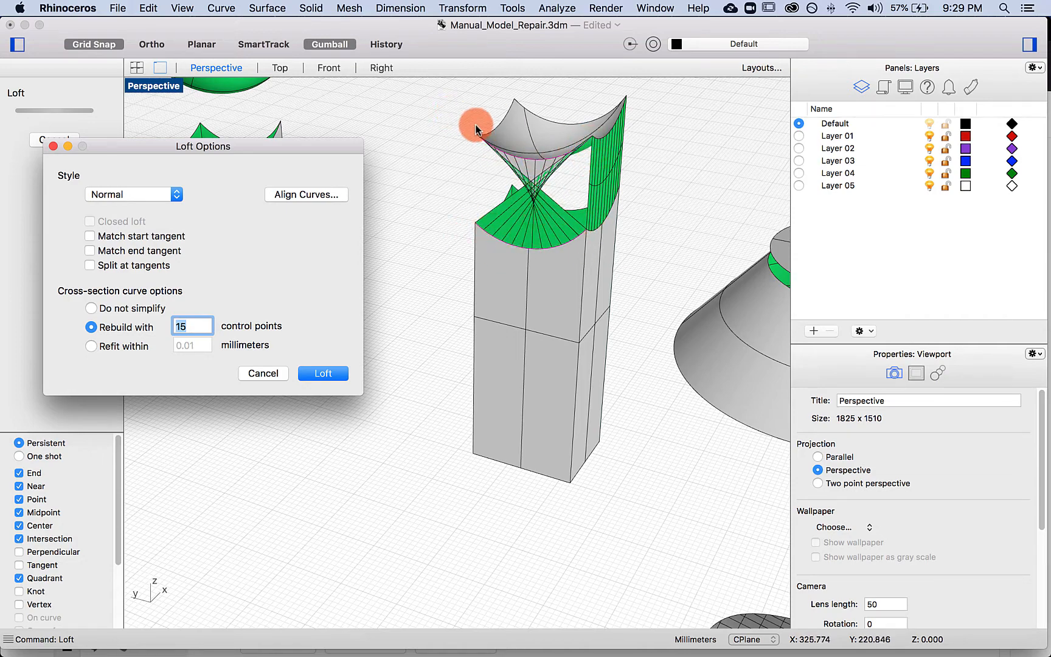
left_click(284, 197)
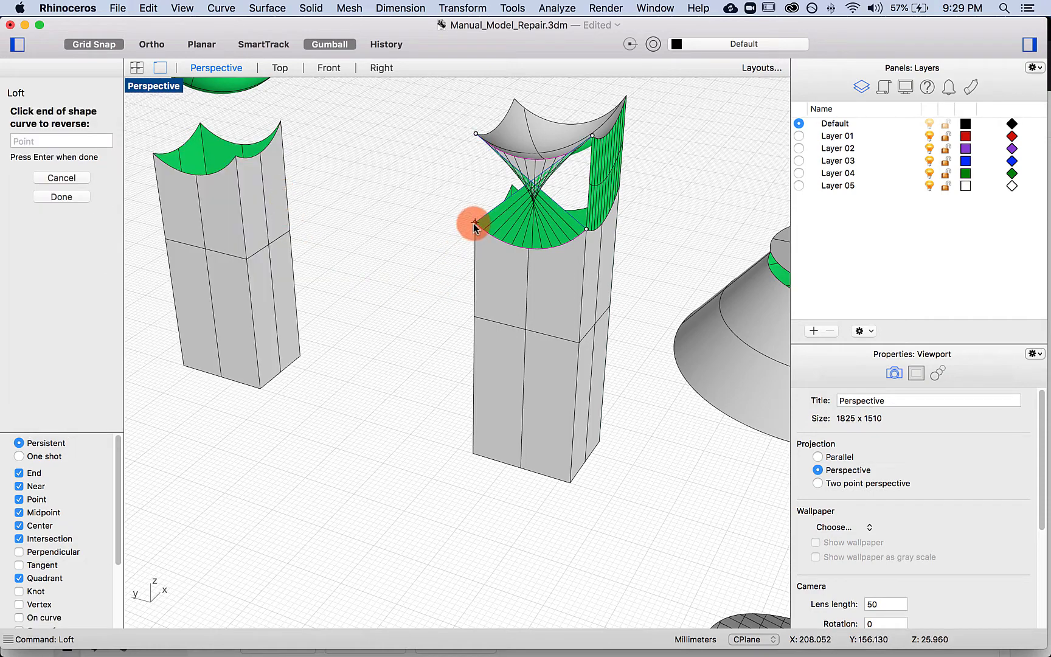
left_click(475, 224)
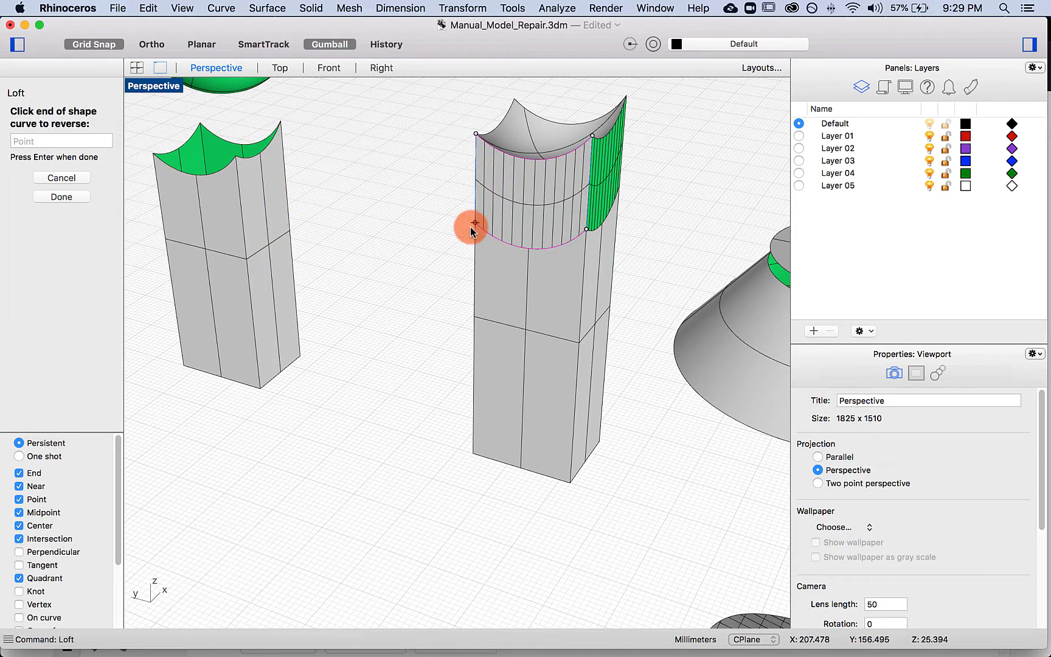
left_click(61, 196)
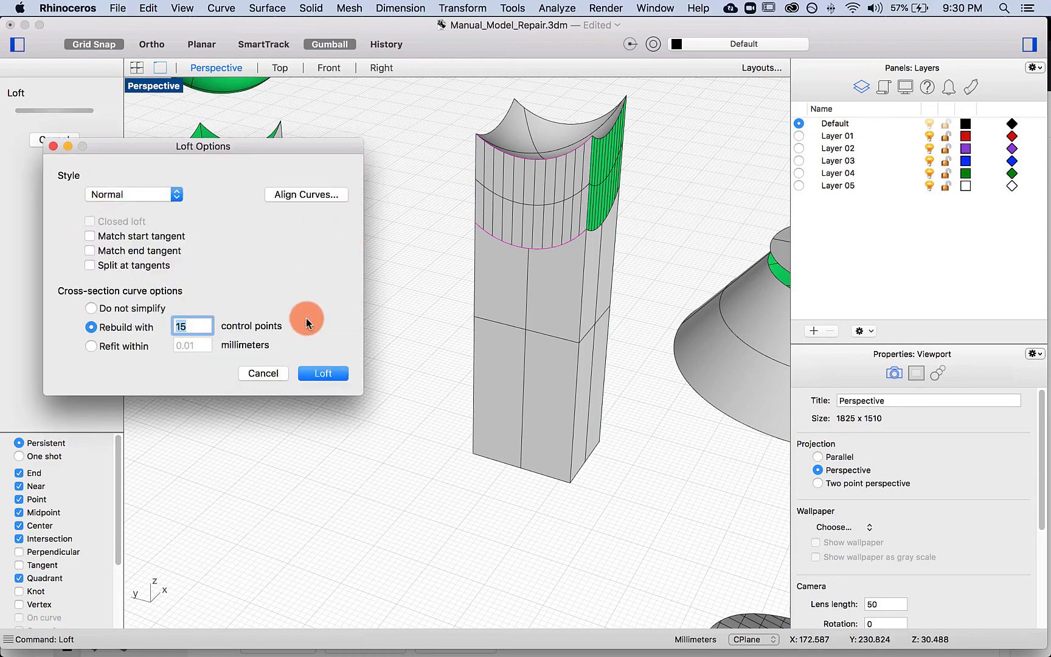
left_click(323, 373)
- Flip the direction of the inside-out first lofted side between the column and its cap
left_click(600, 192)
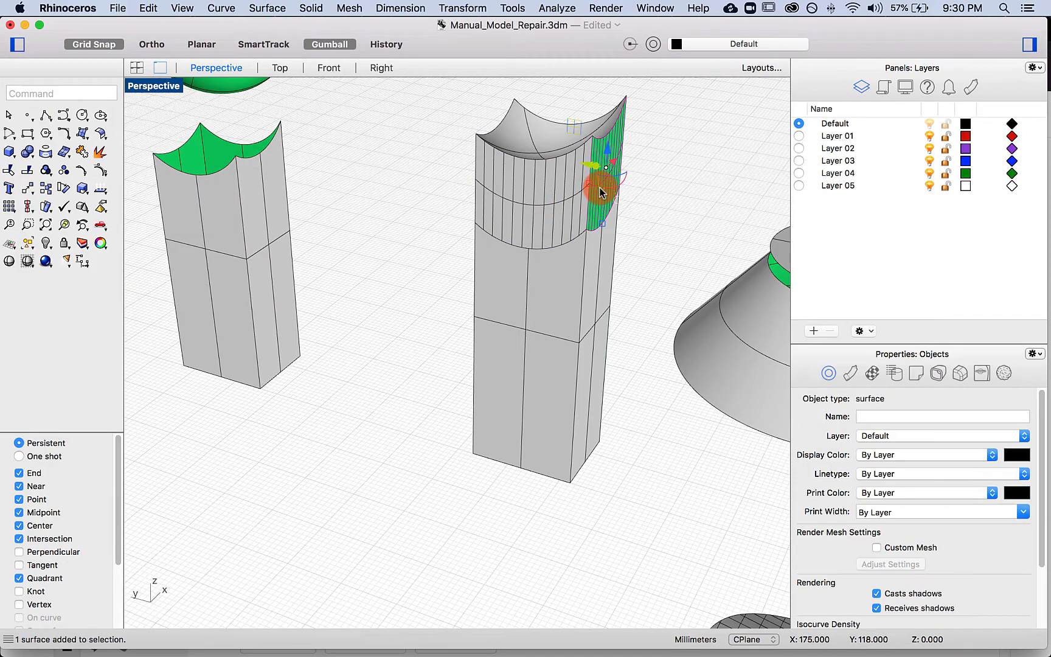
type("flip")
key("Return")
left_click(443, 258)
right_click_drag(443, 260, 525, 258)
key("Return")
left_click(593, 182)
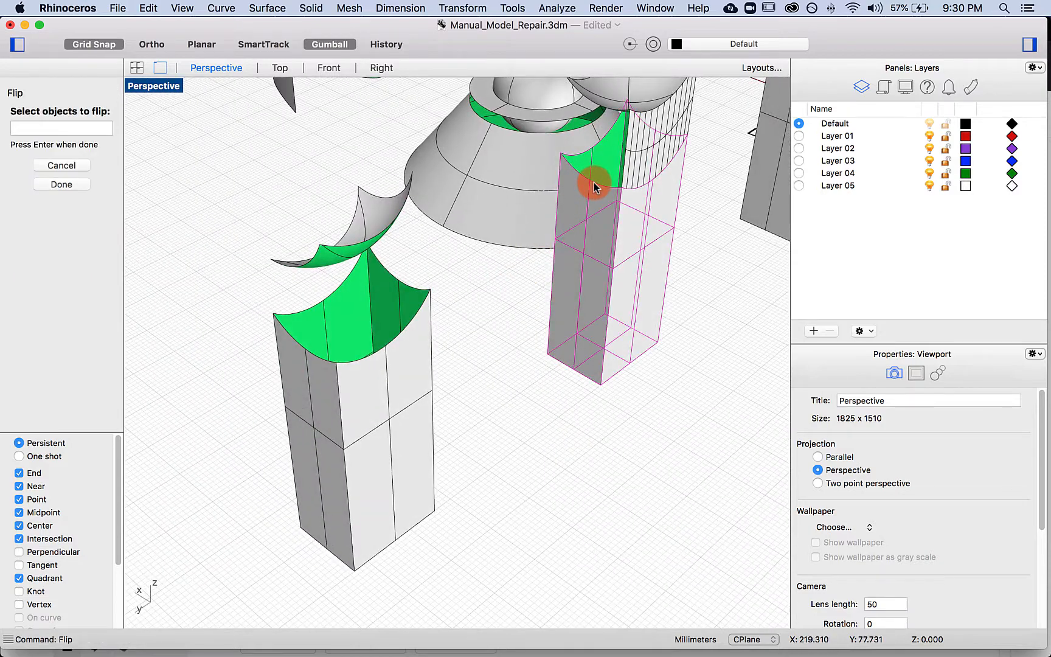
key("Return")
left_click(481, 189)
right_click_drag(481, 188, 770, 356)
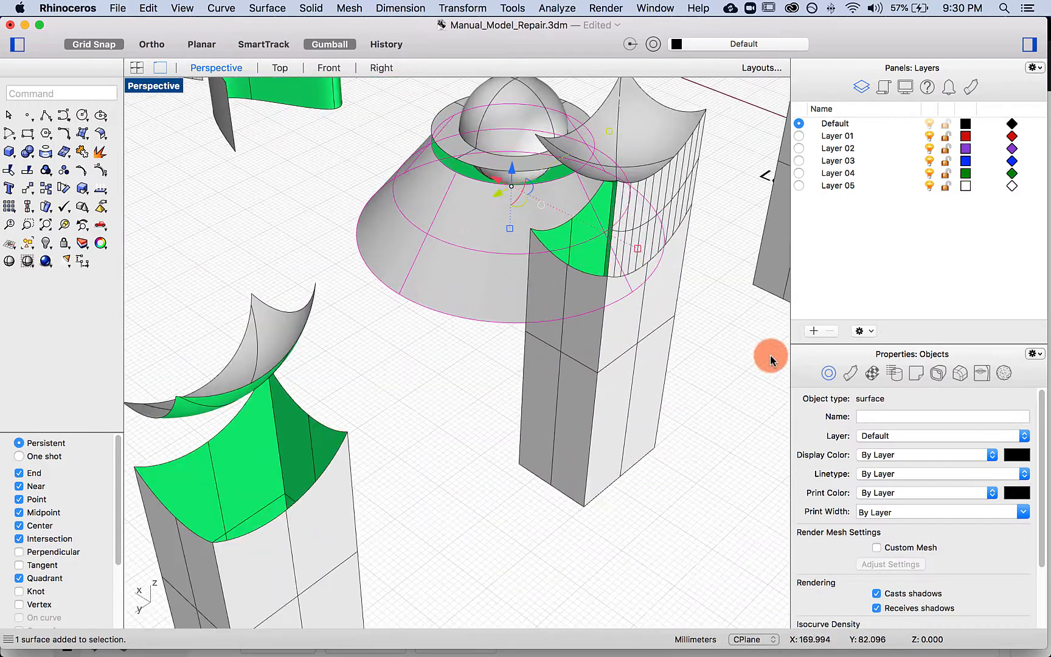
left_click(770, 356)
- Loft the third side of the gap between the cap's edge and the column's curved top edge
type("loft")
key("Return")
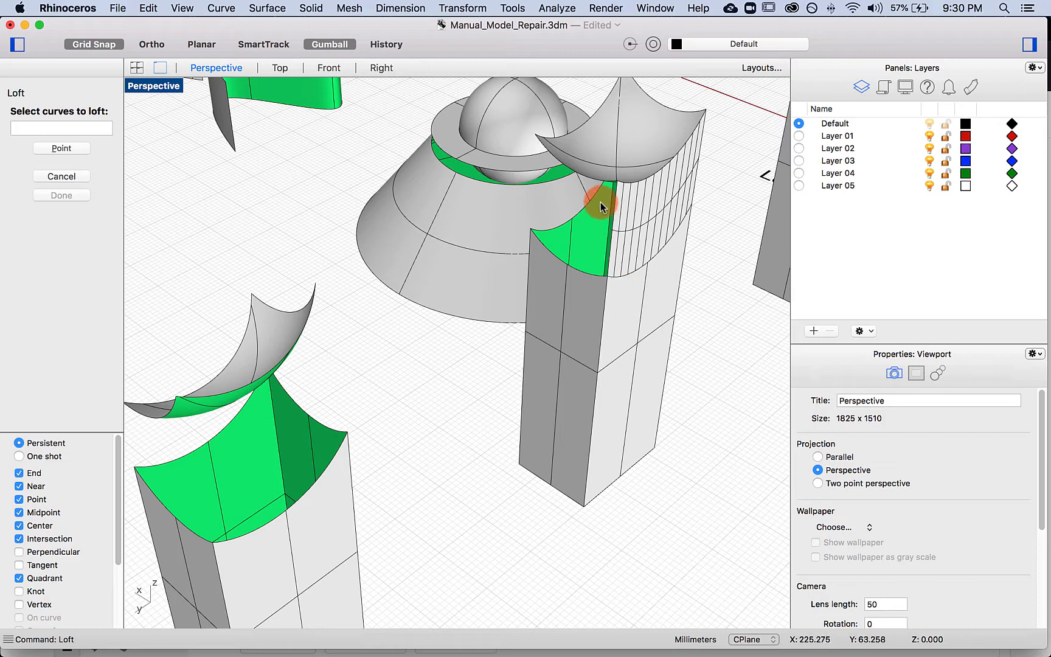
left_click(597, 181)
left_click(574, 269)
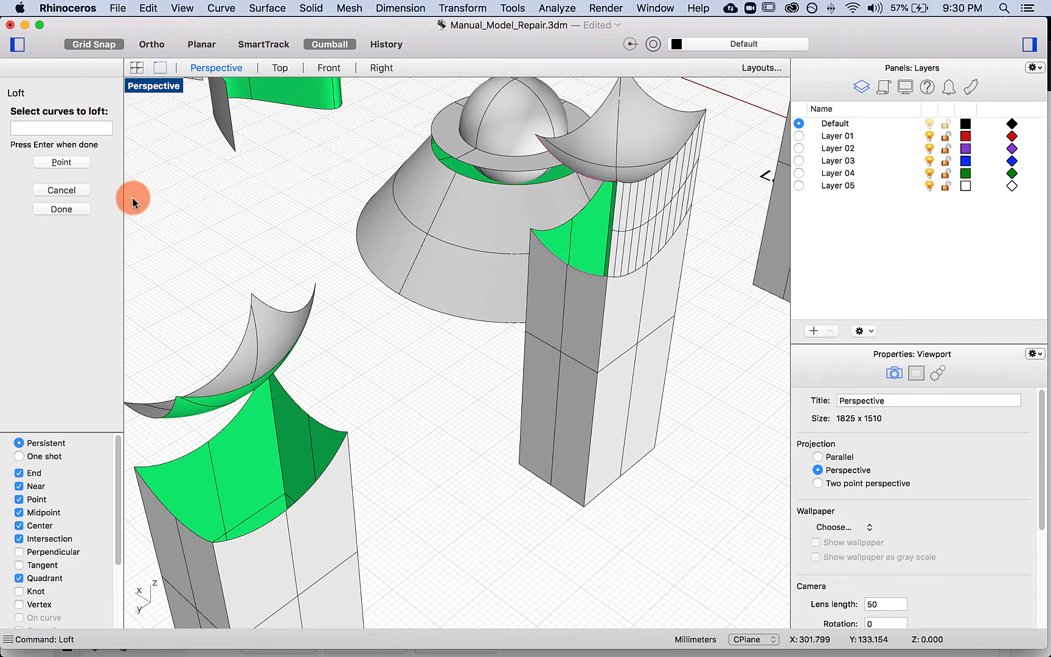
left_click(62, 209)
left_click(338, 373)
- Flip the direction of the third lofted side between the column and its cap
left_click(589, 222)
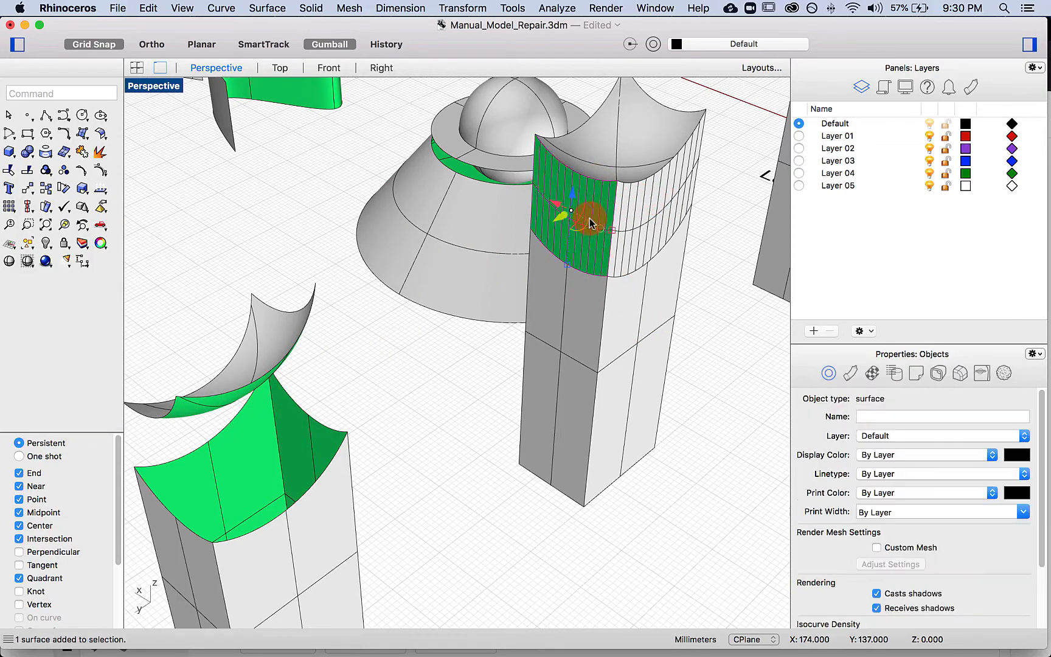
type("flip")
key("Return")
- Loft the last open side between the cap and the column's top edge, using Normal style rebuilt with 15 control points
right_click_drag(597, 236, 489, 283)
right_click(490, 282)
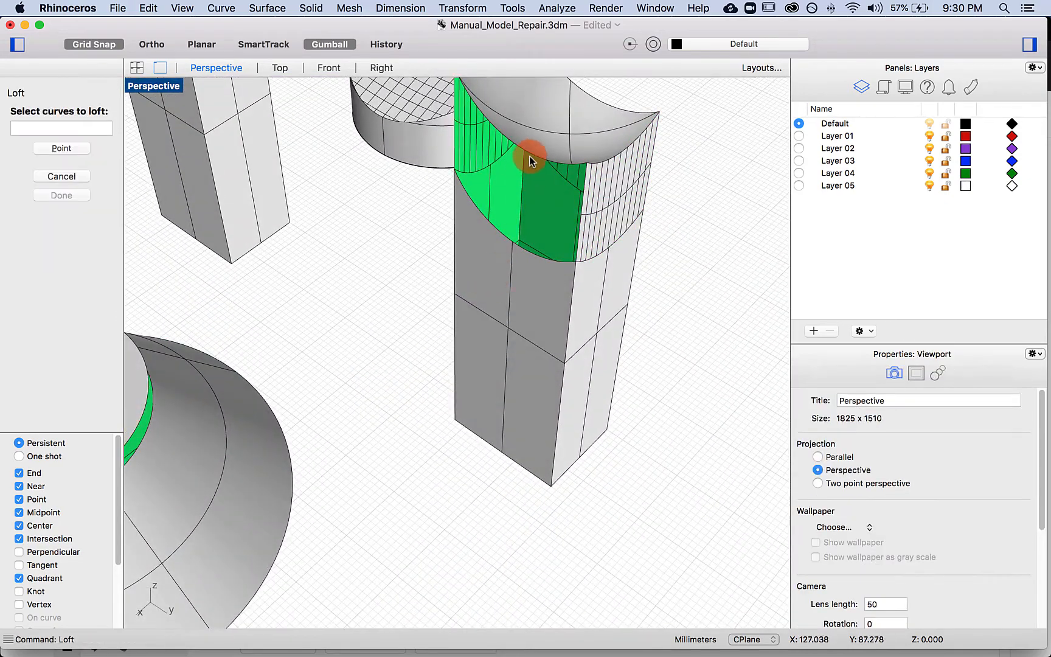
left_click(507, 247)
left_click(70, 207)
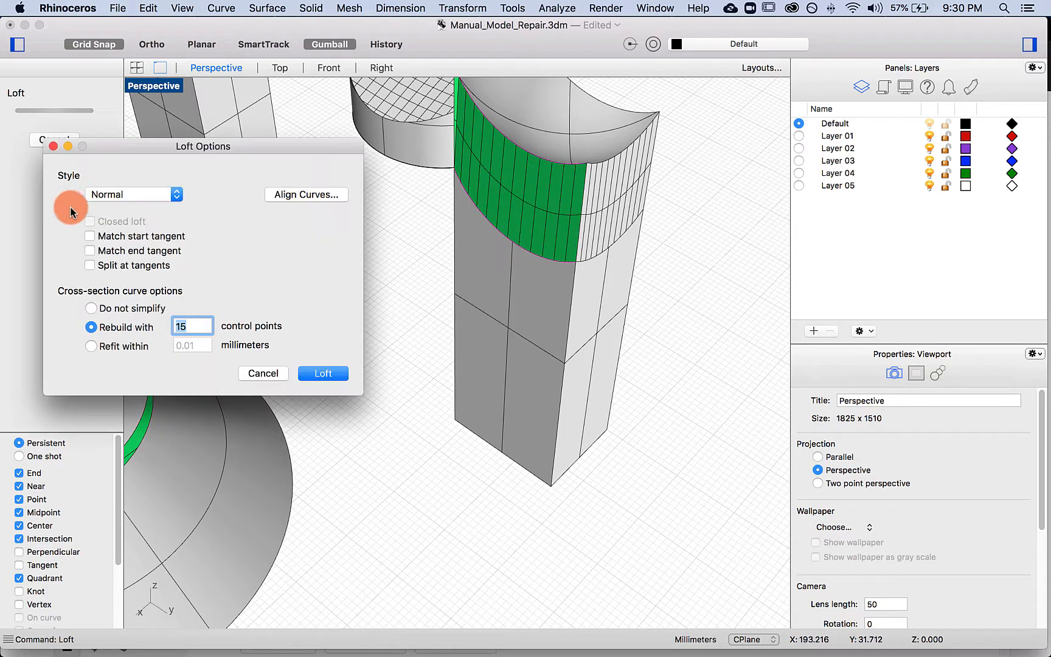
key("Return")
left_click(341, 353)
- Flip the direction of the fourth lofted side between the column and its cap
left_click(486, 201)
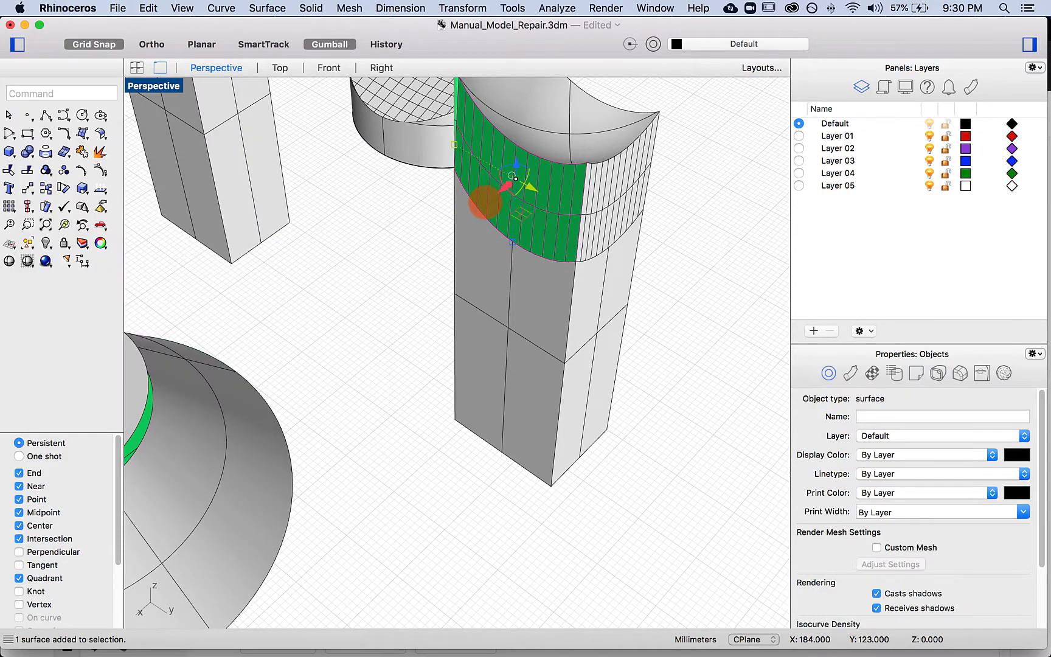
type("Flip")
key("Return")
left_click(399, 239)
- Loft the narrow corner gap between the side edges of two adjacent lofted surfaces, using Normal style rebuilt with 15 control points
right_click_drag(399, 239, 469, 347)
scroll(485, 176, "up", 10)
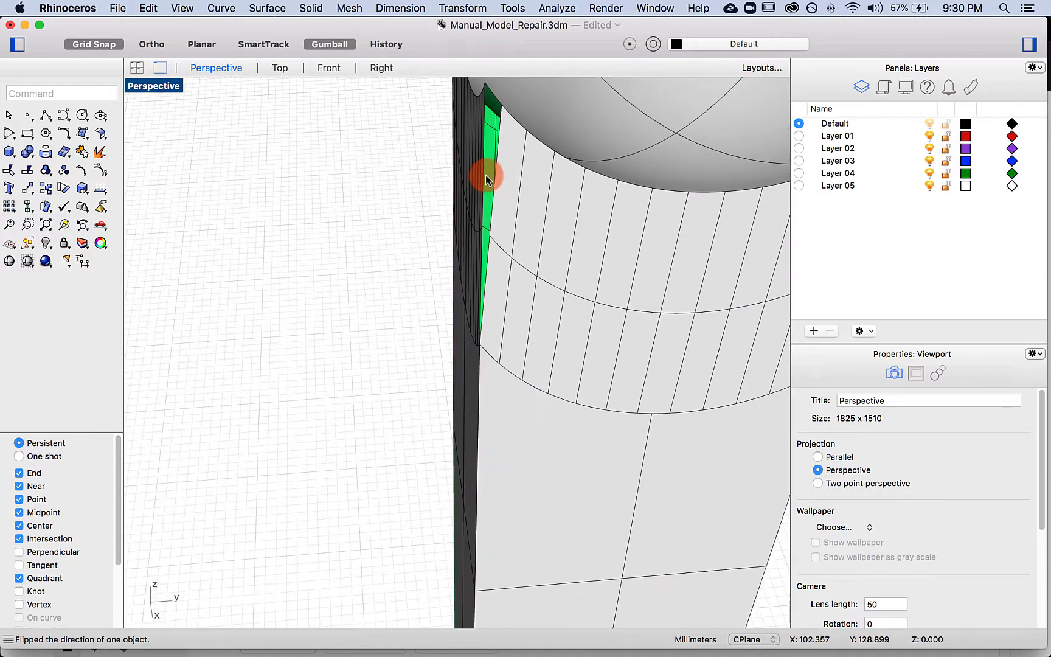
mouse_move(482, 196)
right_mouse_down()
mouse_move(430, 197)
mouse_move(441, 216)
mouse_move(476, 207)
right_mouse_up()
left_click(476, 192)
left_click(466, 200)
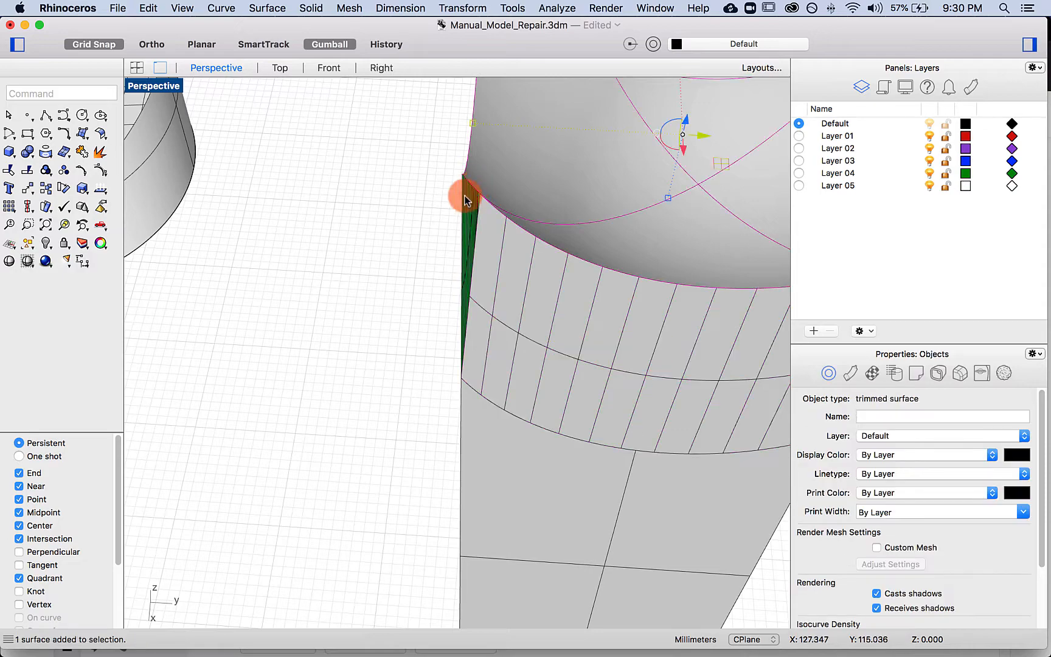
left_click(445, 197)
scroll(441, 198, "down", 4)
scroll(441, 198, "up", 9)
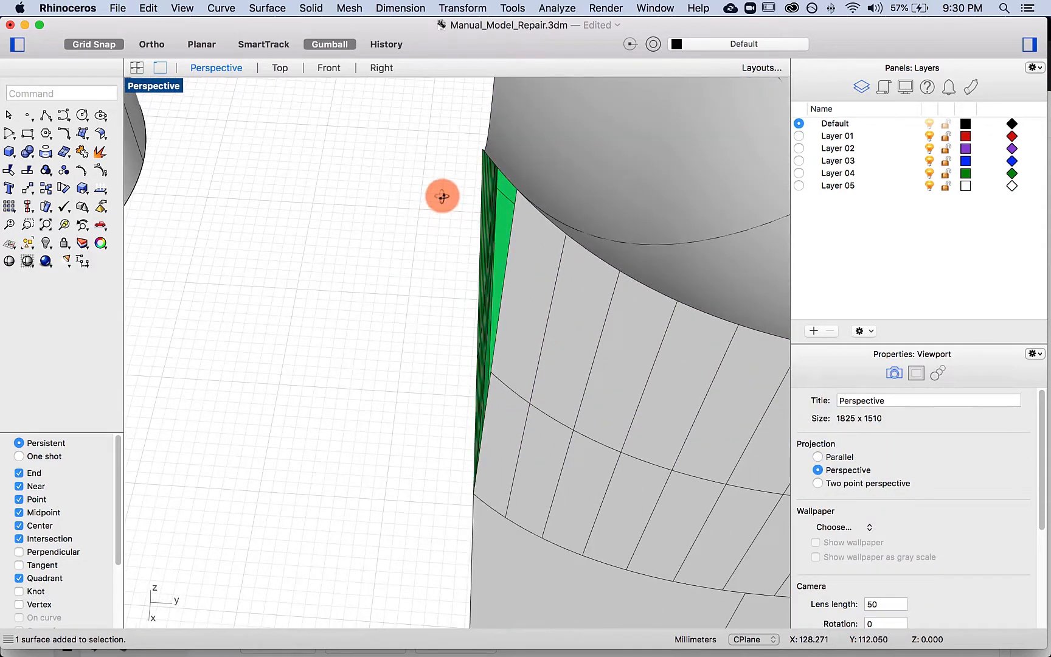
right_click_drag(442, 197, 443, 188)
key("Return")
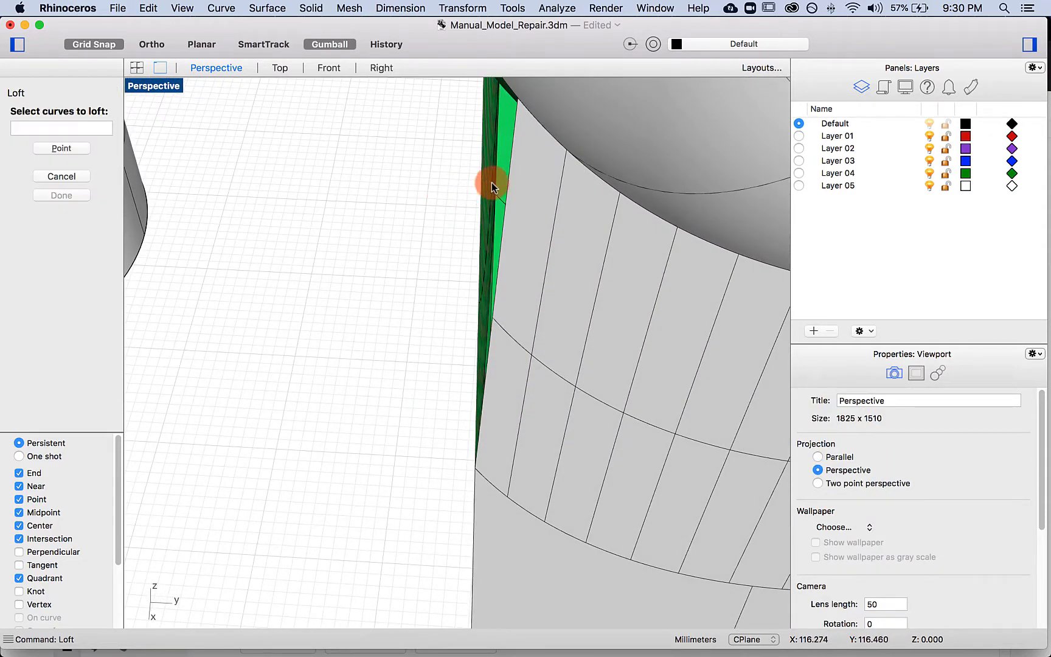
left_click(510, 178)
right_click_drag(449, 180, 452, 171)
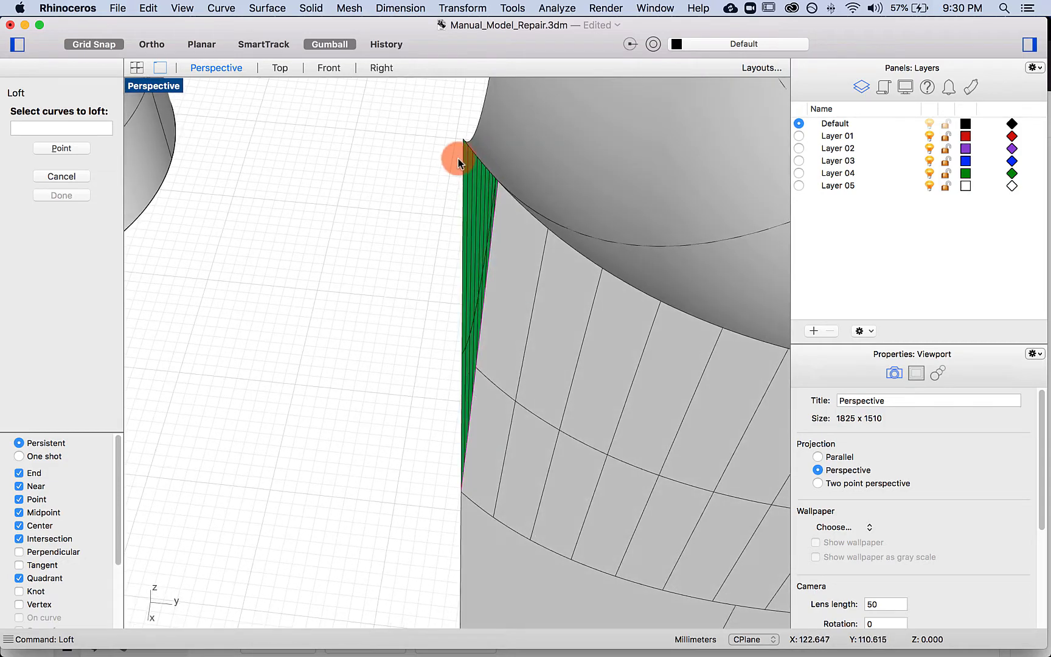
left_click(460, 163)
key("Return")
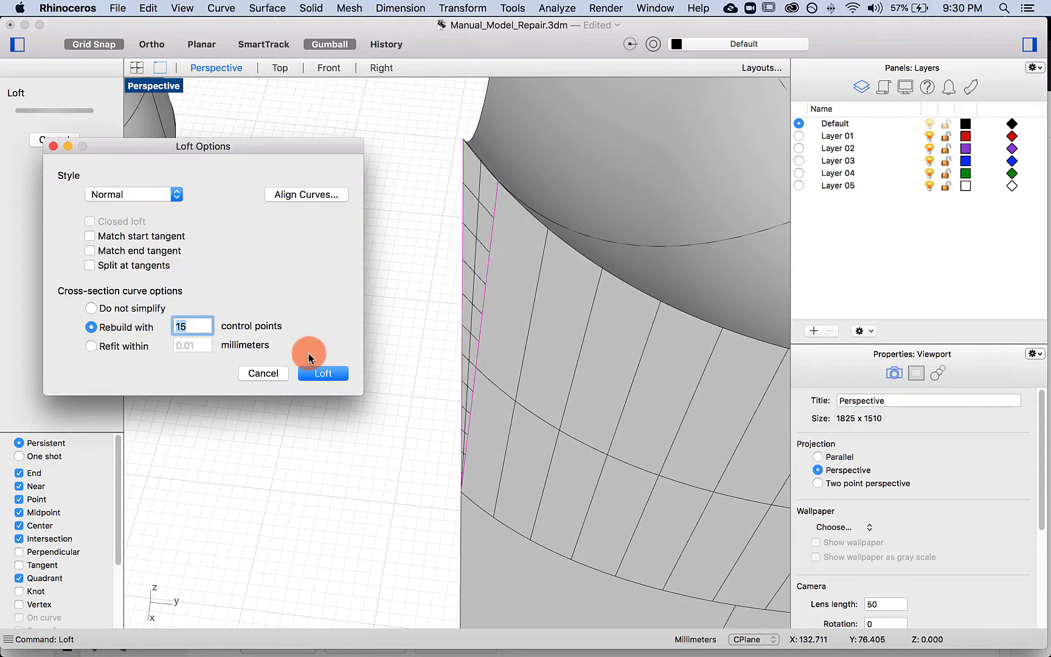
left_click(316, 370)
- Join the column, its cap and the lofted side surfaces into one polysurface
scroll(370, 332, "down", 5)
right_click_drag(382, 308, 380, 276)
scroll(361, 269, "down", 5)
left_click_drag(521, 561, 389, 222)
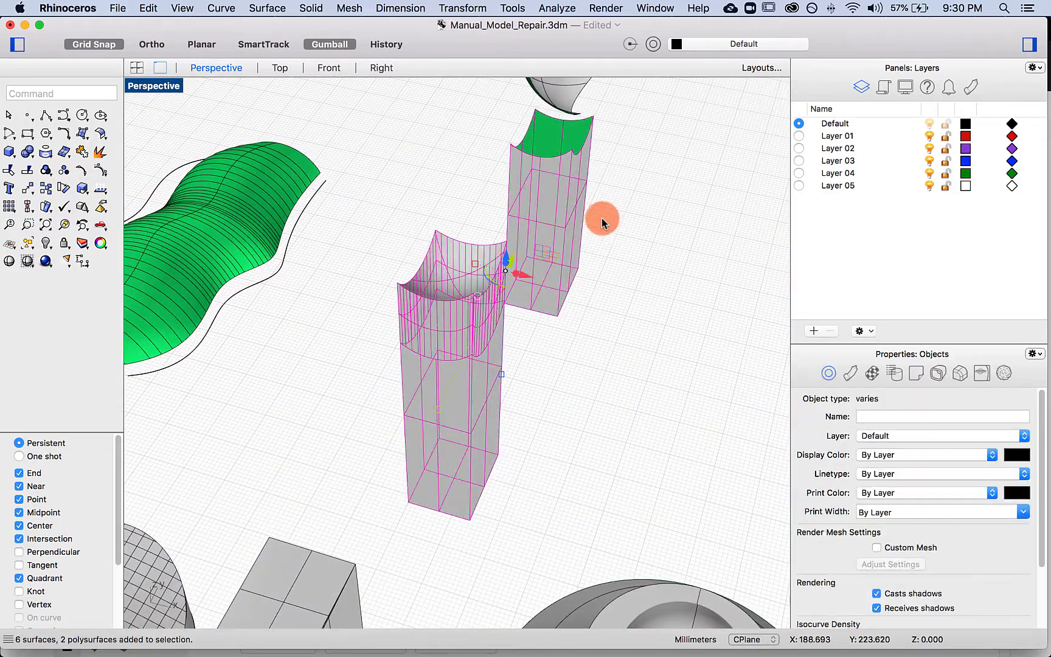
left_click(558, 274, "super")
key("super+j")
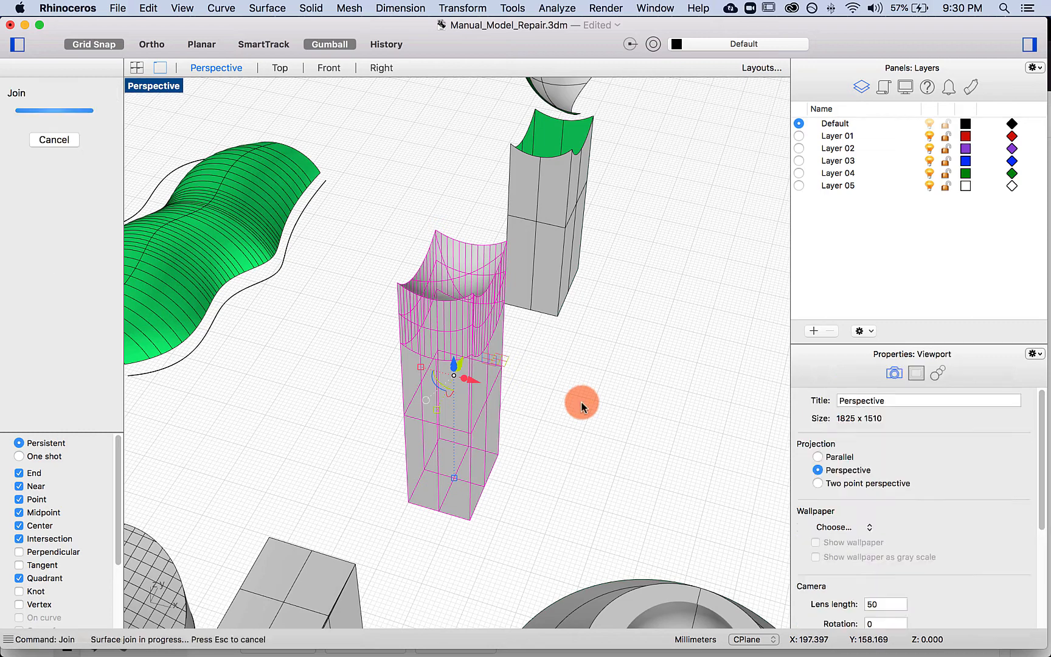
left_click(609, 452)
right_click_drag(471, 397, 448, 385)
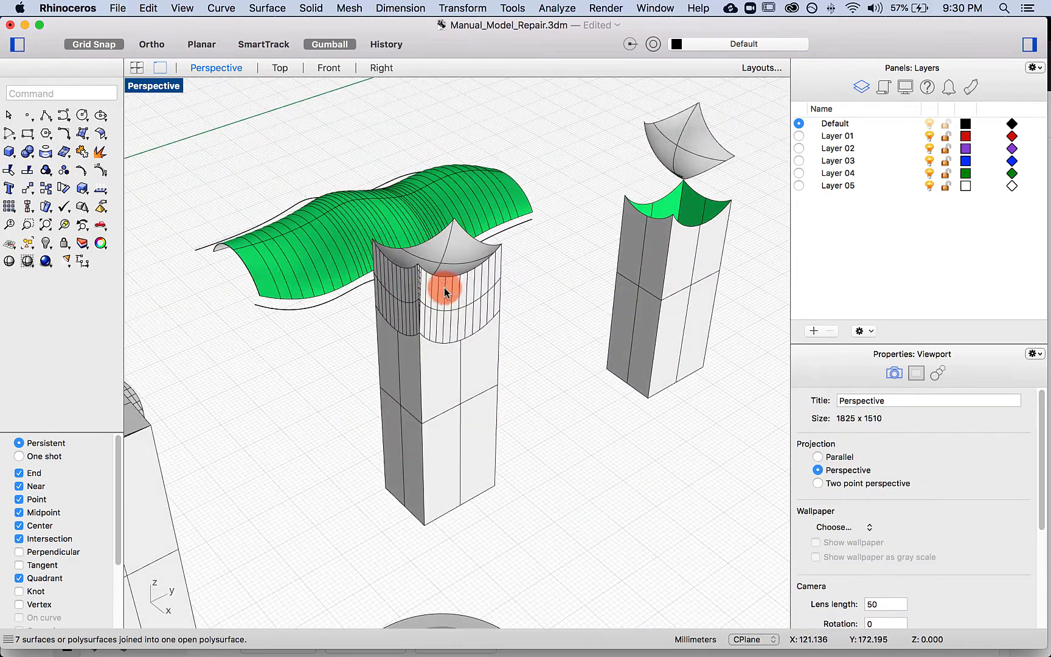
- Drag the joined column a short distance on the grid and part of the way back
left_click_drag(446, 291, 465, 365)
left_click_drag(468, 453, 449, 415)
left_click(588, 468)
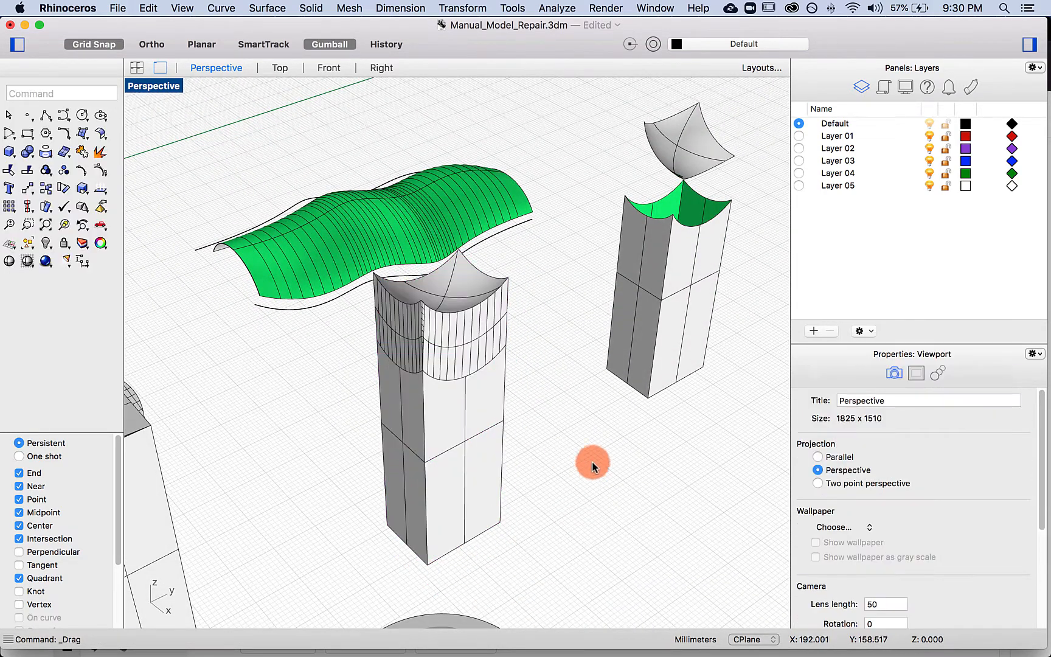
- Loft the circular gap between the flat ring's outer edge and the cone's top edge, keeping the default seam
right_click_drag(592, 462, 643, 455)
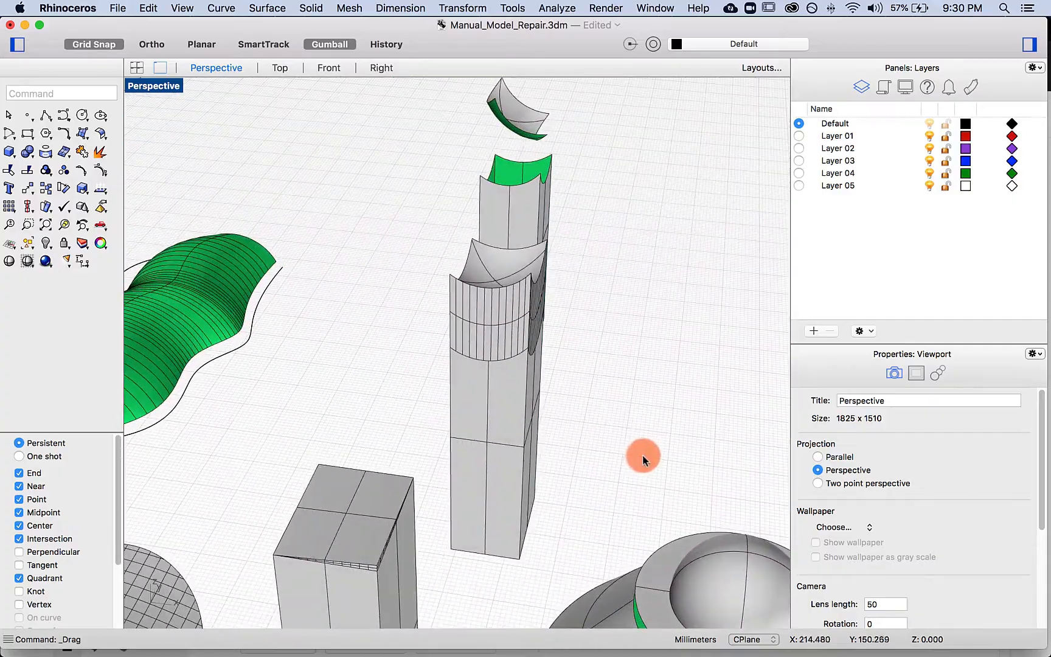
scroll(645, 454, "down", 8)
right_click_drag(686, 550, 557, 342, "shift")
scroll(627, 468, "up", 5)
scroll(556, 342, "up", 6)
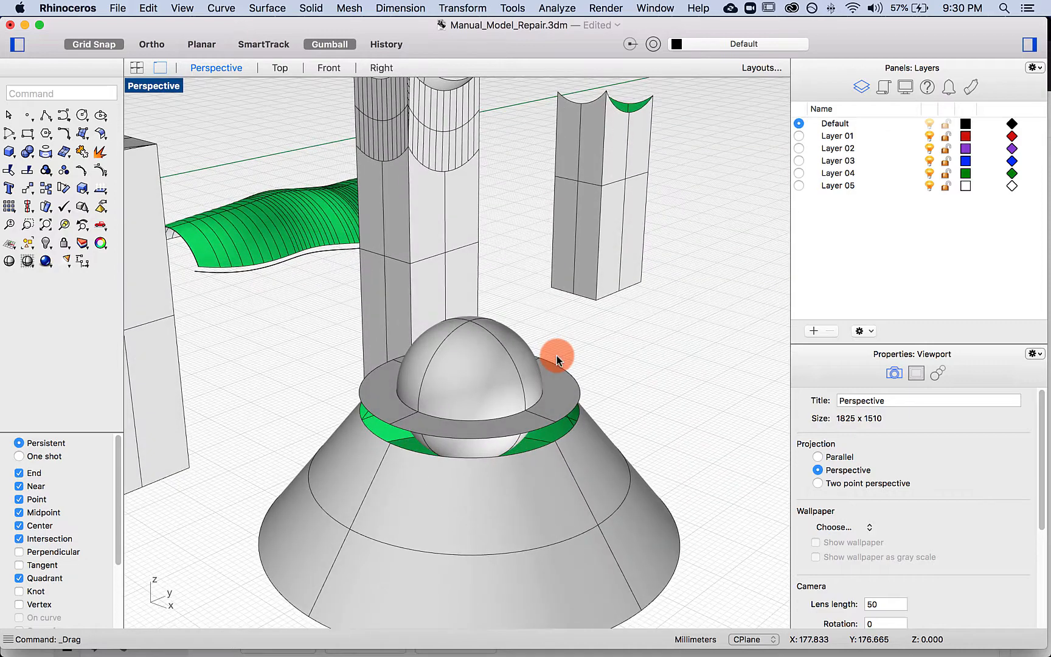
type("oft")
key("Return")
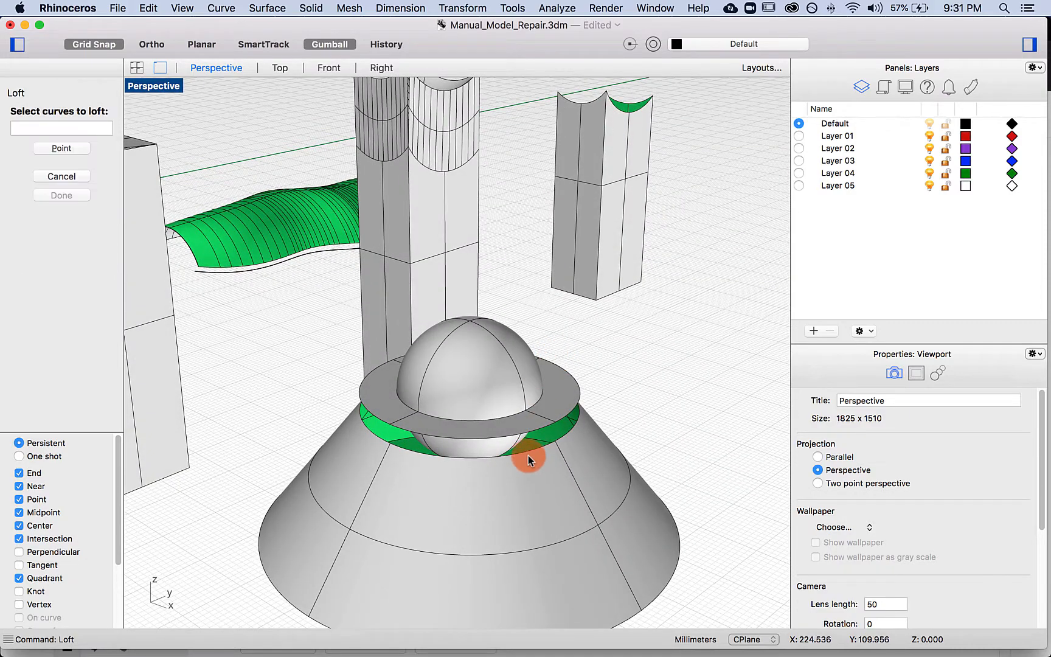
left_click(542, 431)
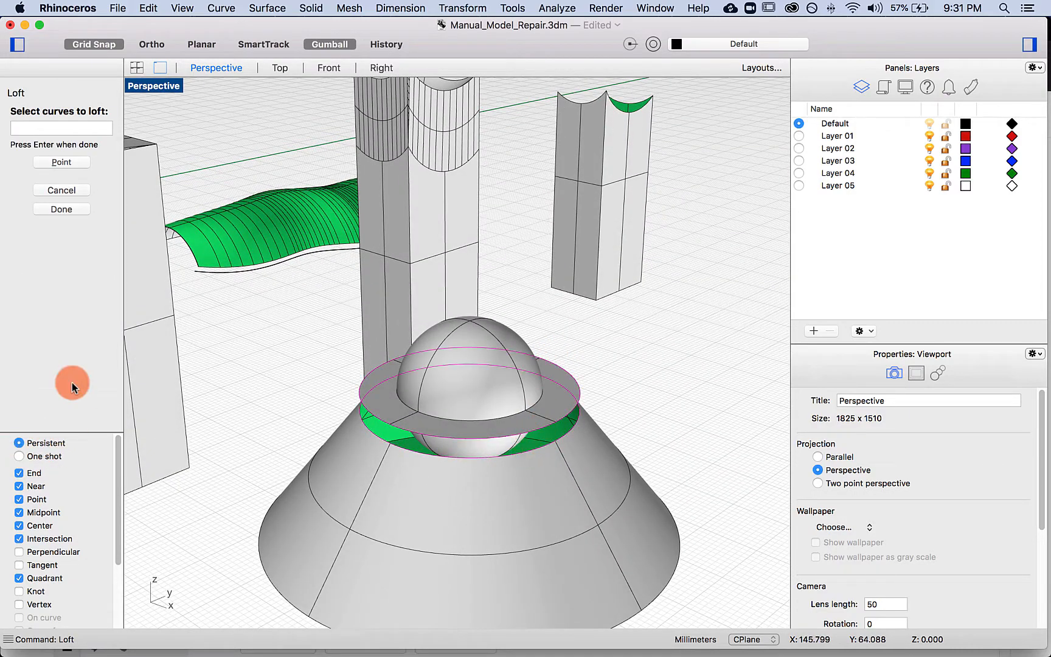
left_click(74, 210)
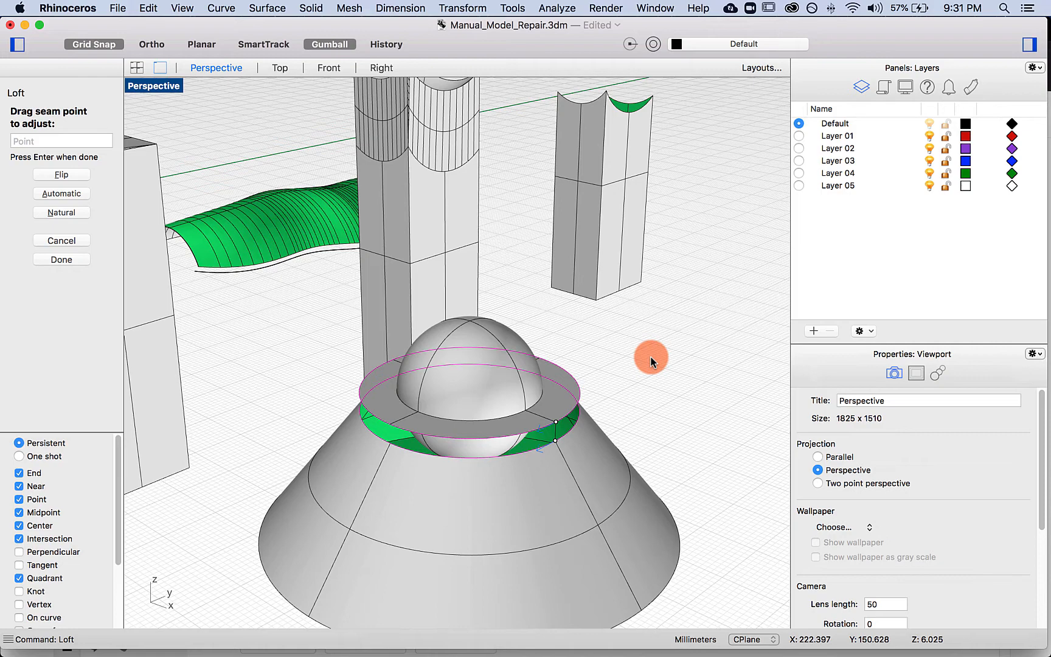
left_click(58, 260)
left_click(298, 375)
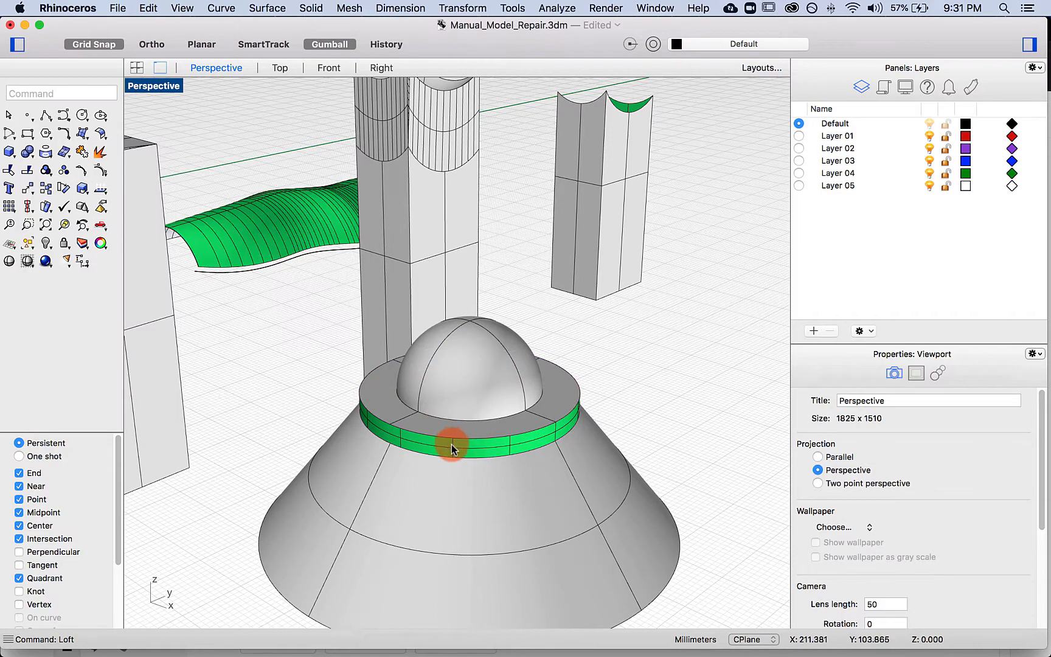
- Flip the direction of the lofted band between the ring and the cone
left_click(450, 445)
type("flip")
key("Return")
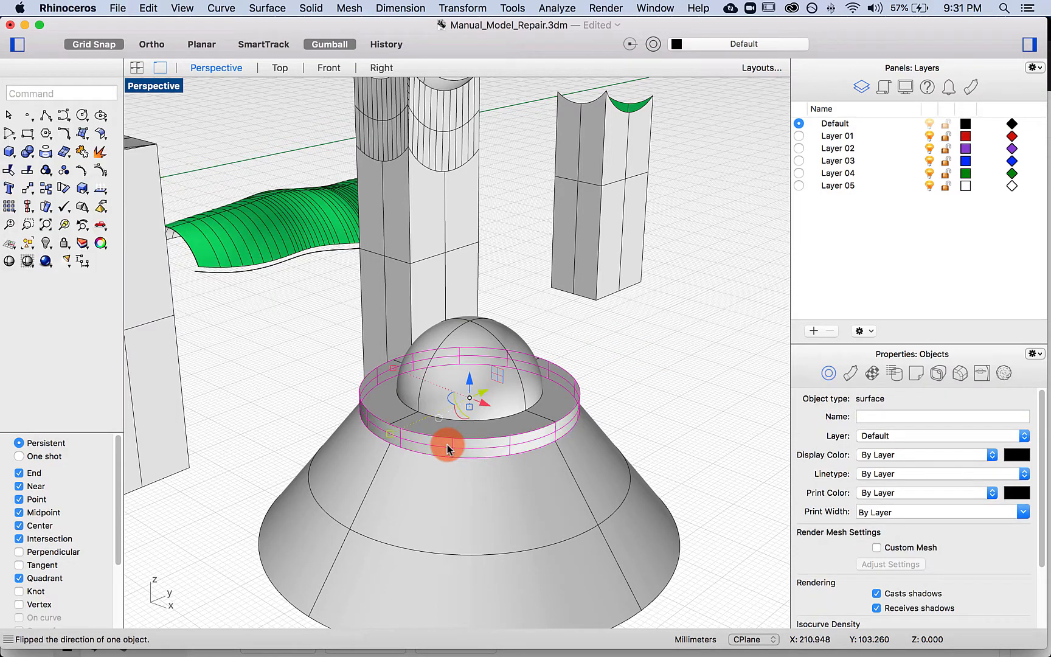
left_click(630, 410)
- Offset the open wavy extrusion 2.75 mm into a solid with round corners, deleting the input surface
right_click_drag(645, 429, 371, 406)
scroll(655, 417, "down", 6)
right_click_drag(535, 484, 402, 363)
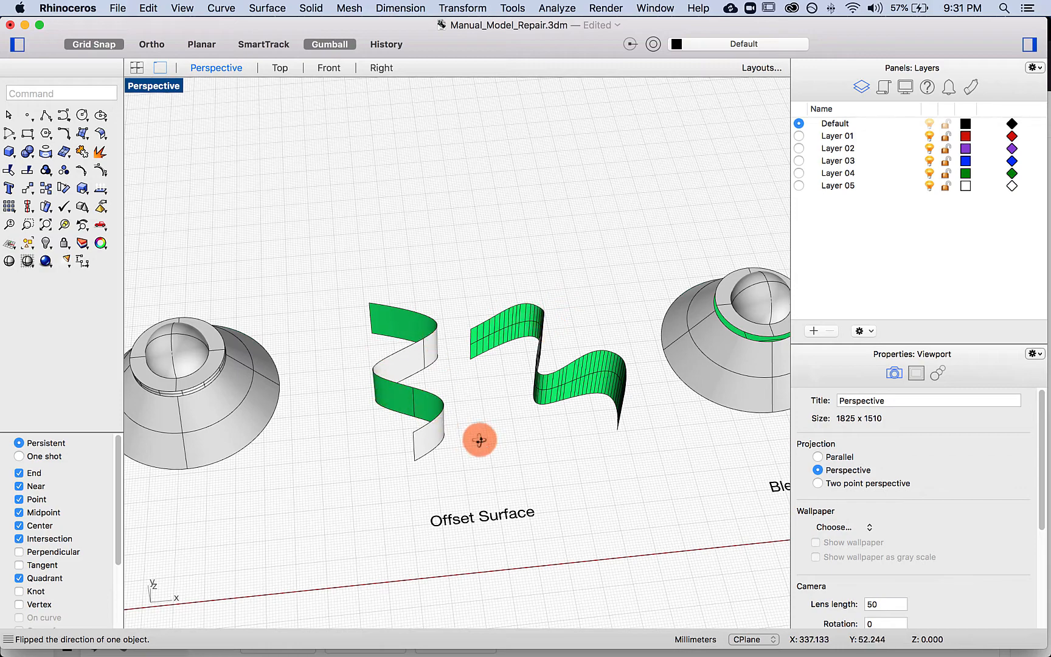
scroll(479, 440, "up", 5)
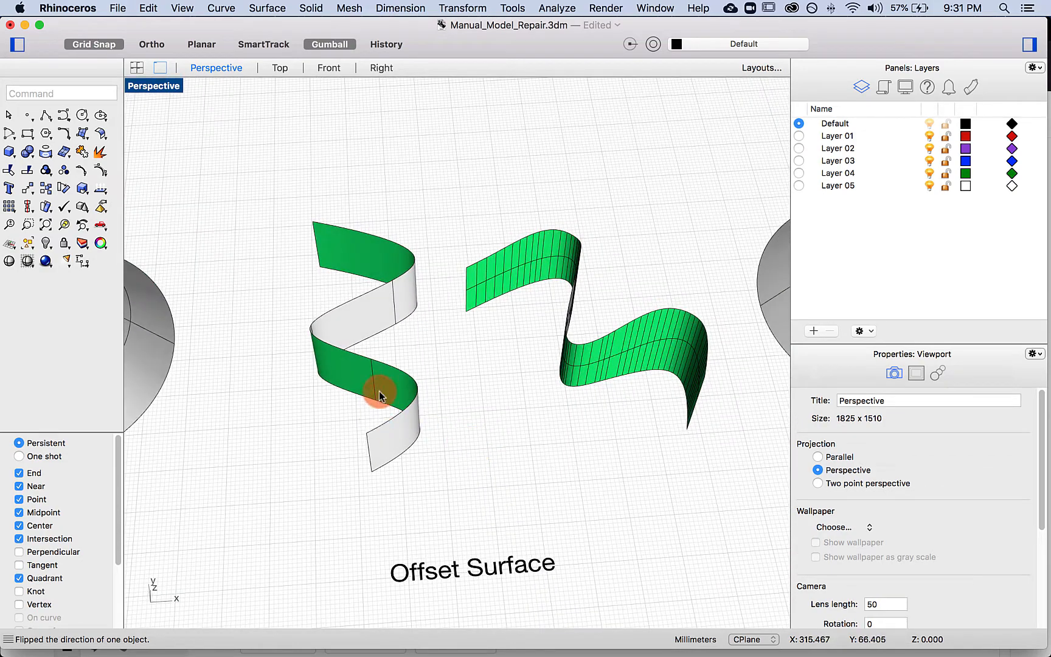
left_click(378, 391)
type("o")
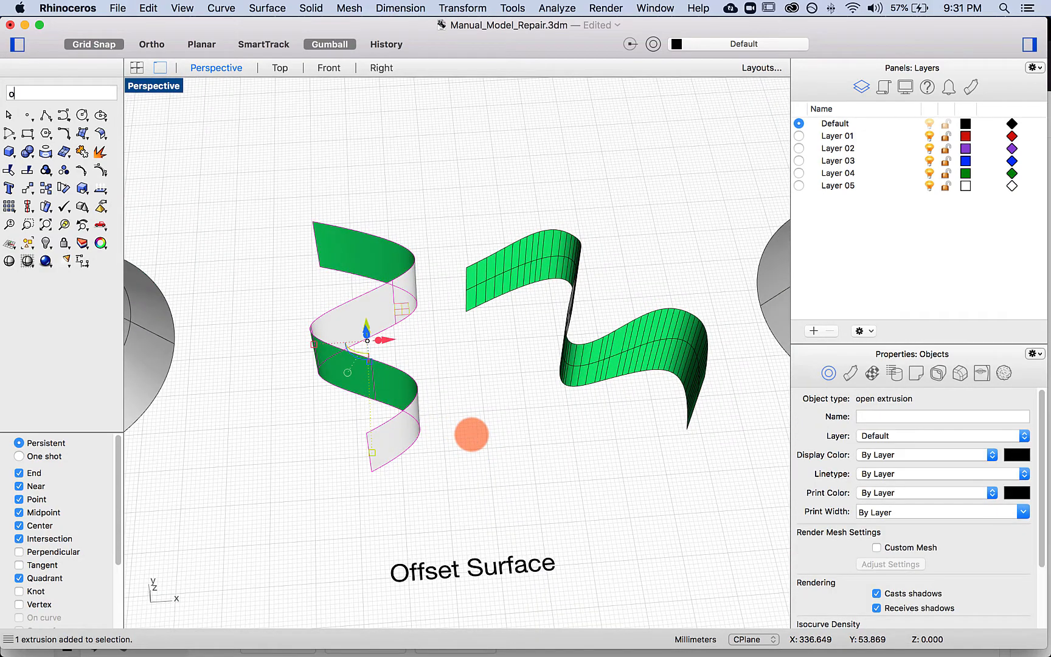
type("ffsetSrf")
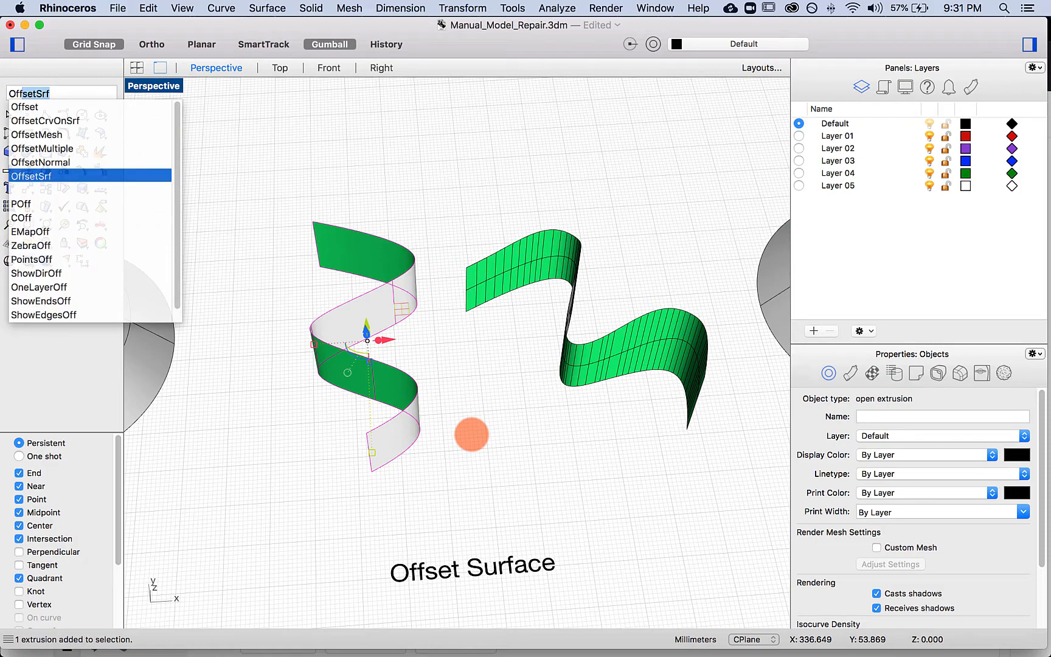
key("Return")
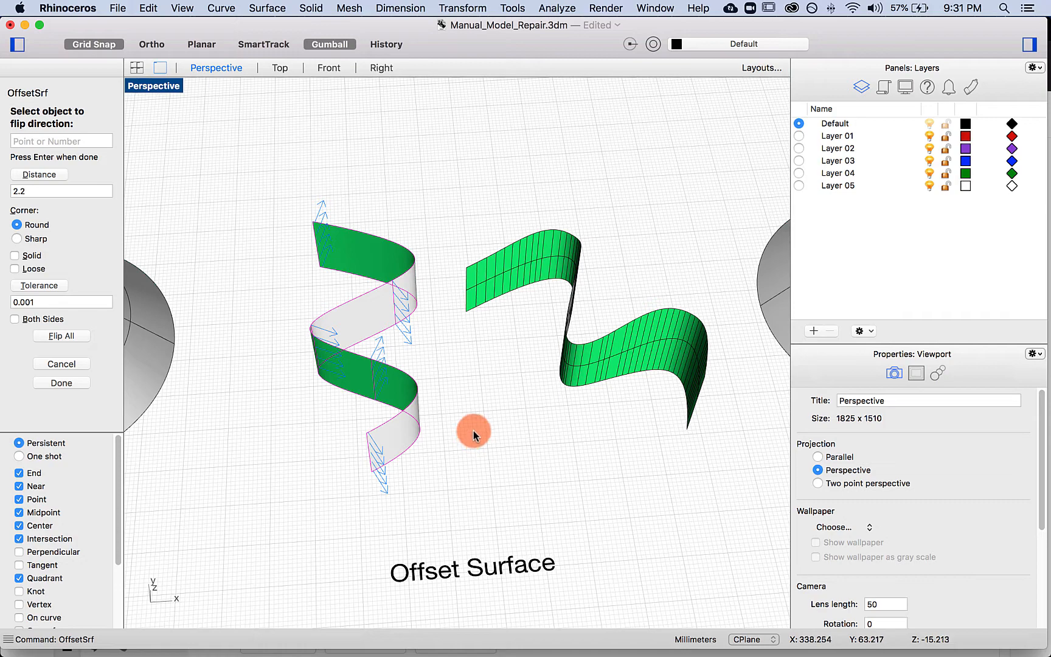
left_click(25, 256)
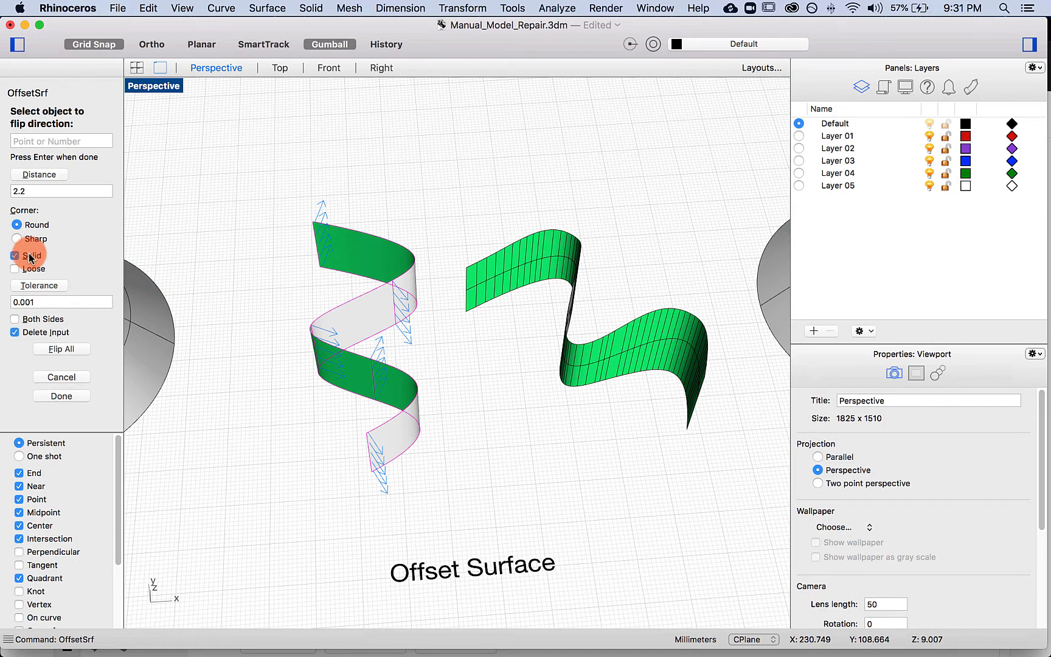
left_click_drag(34, 195, 2, 179)
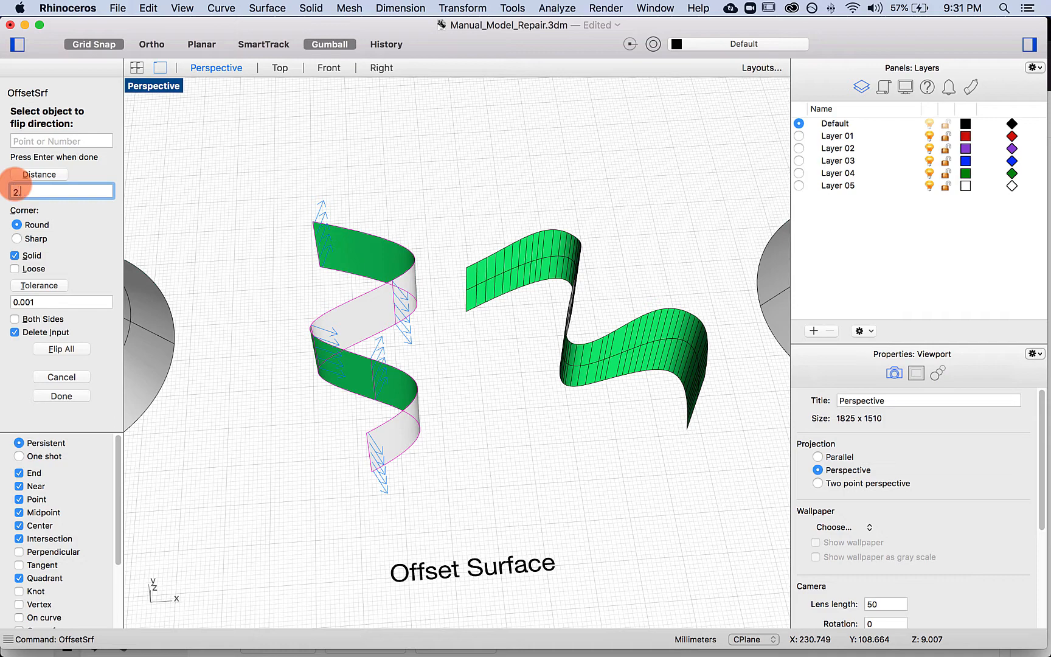
type("2.75")
left_click(26, 225)
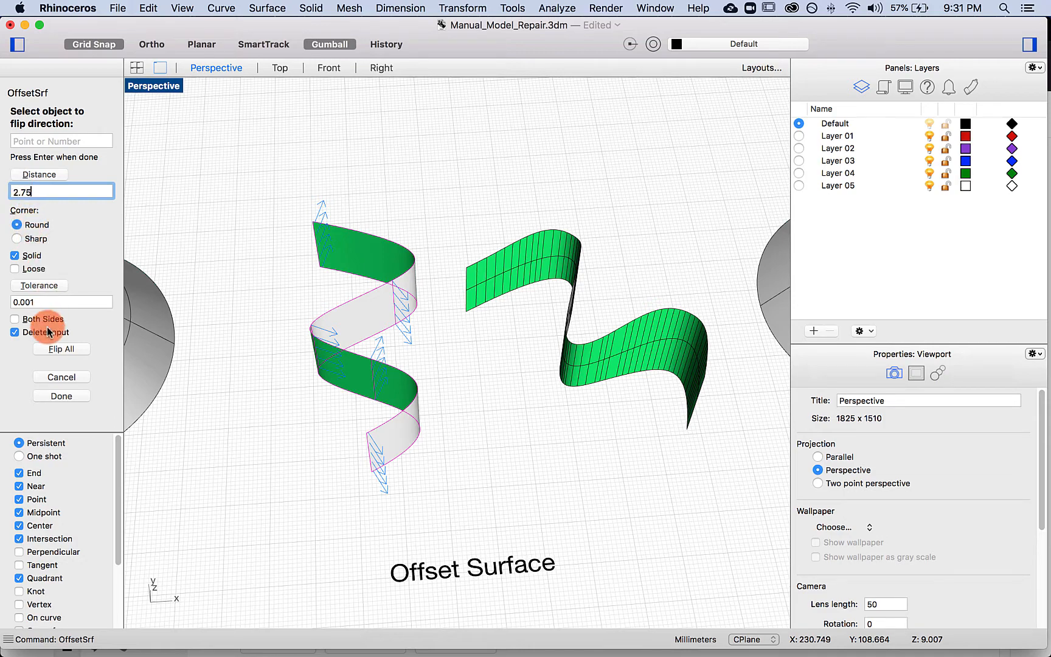
left_click(59, 395)
left_click(82, 396)
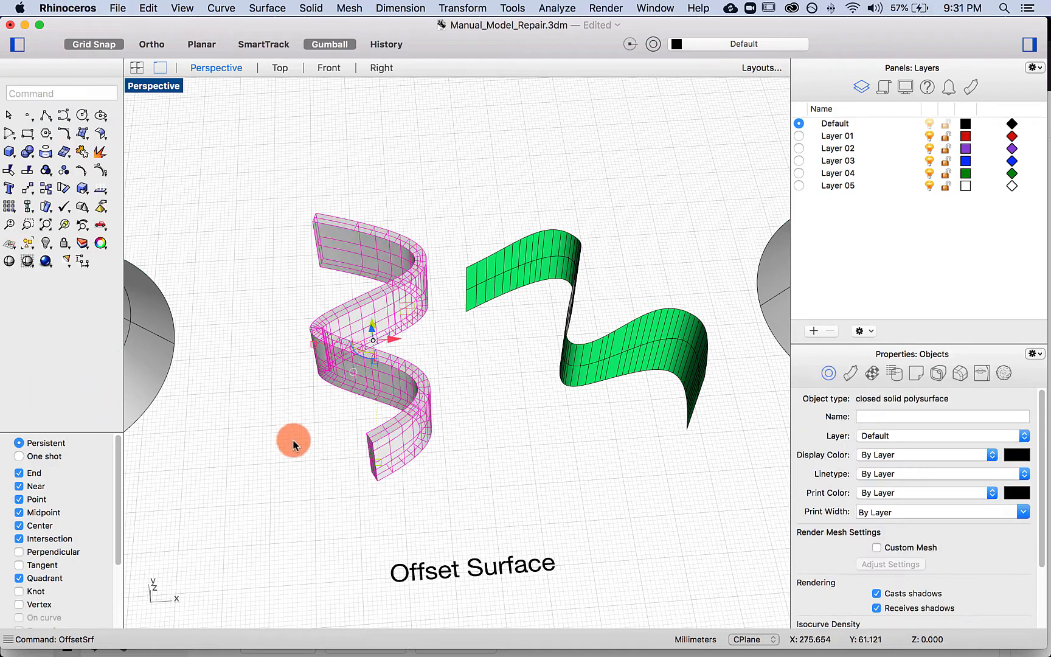
left_click(295, 440)
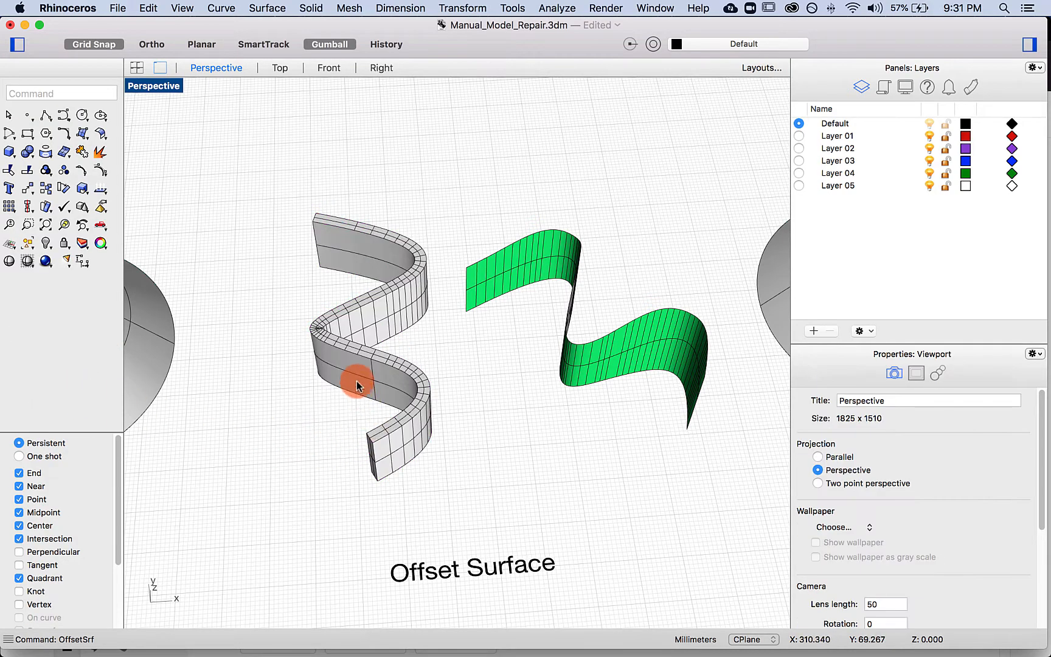
- Inspect the thickened wavy wall's object description to check whether it is a closed, valid solid
left_click(402, 392)
type("what")
key("Return")
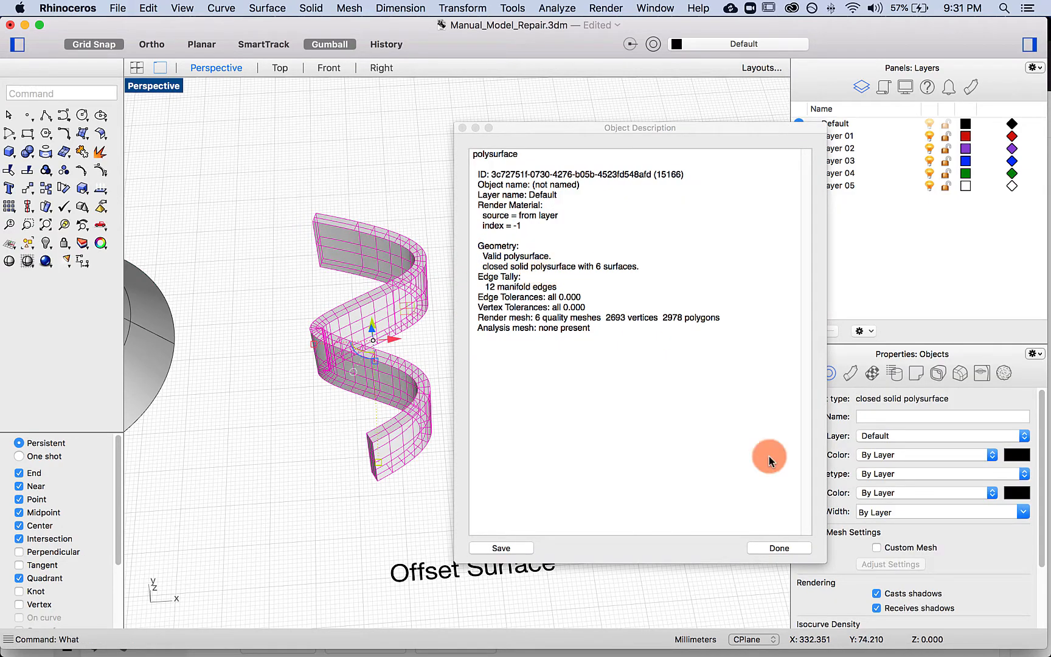
left_click(779, 548)
left_click(471, 447)
right_click_drag(478, 419, 430, 371)
scroll(309, 361, "up", 4)
type("fi")
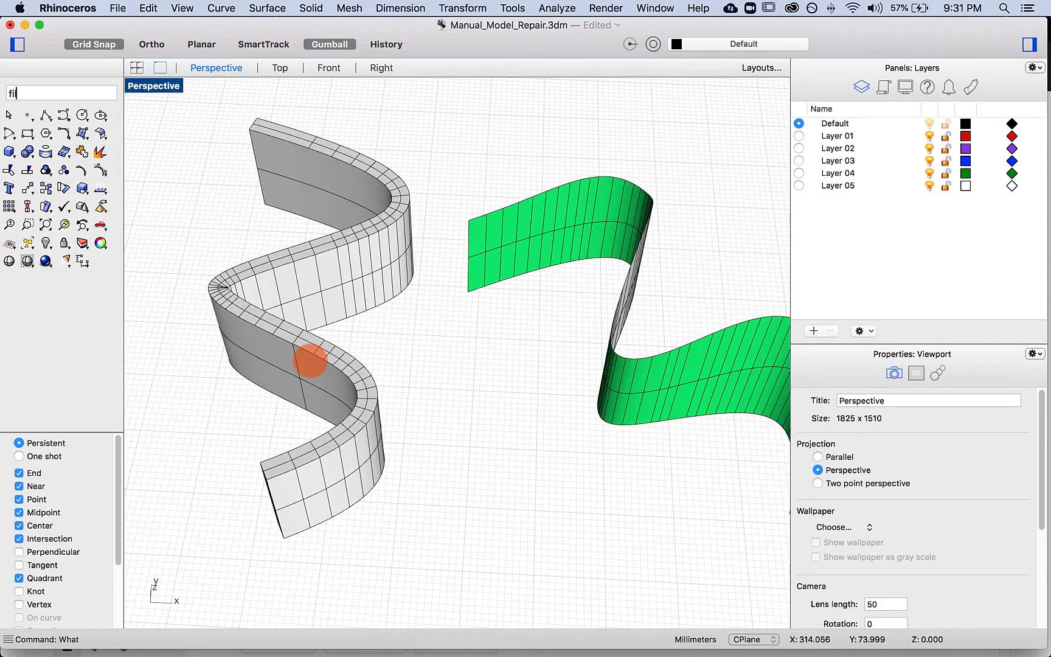
type("l")
key("Down")
key("Down")
key("Return")
left_click(334, 247)
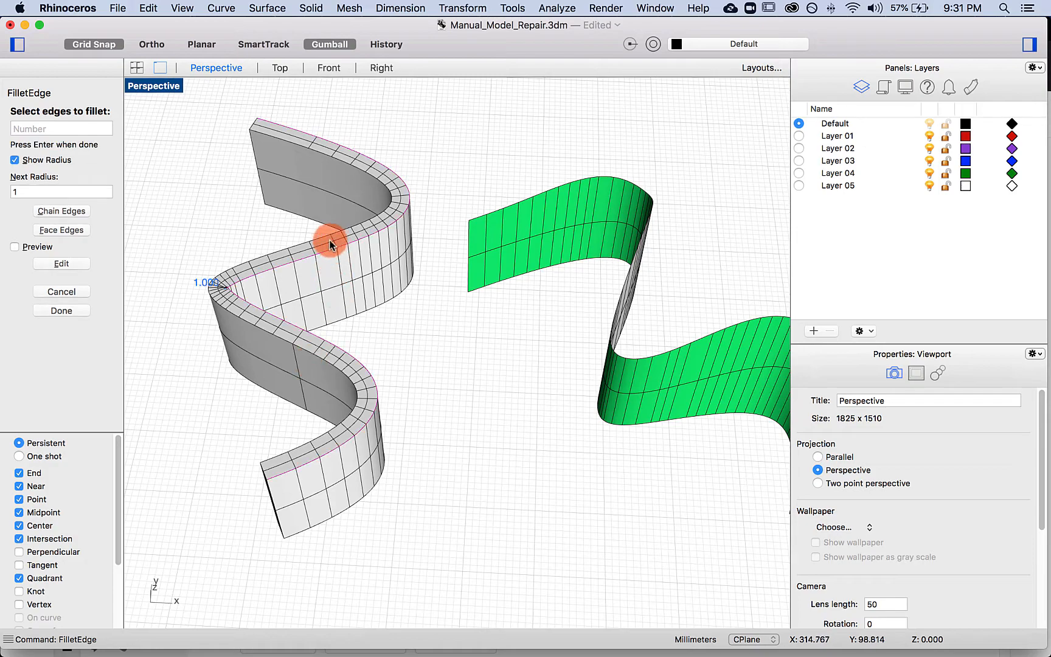
left_click(71, 290)
- Offset the second wavy surface 1.85 mm with round corners and the Solid option turned off
right_click_drag(447, 372, 98, 323)
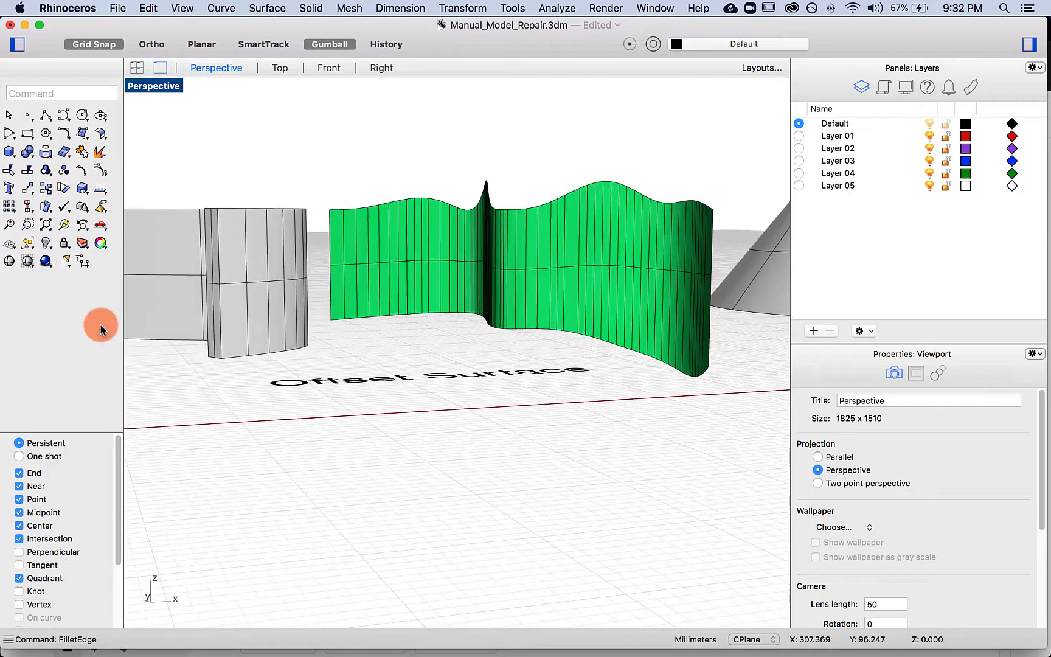
right_click_drag(336, 312, 312, 305)
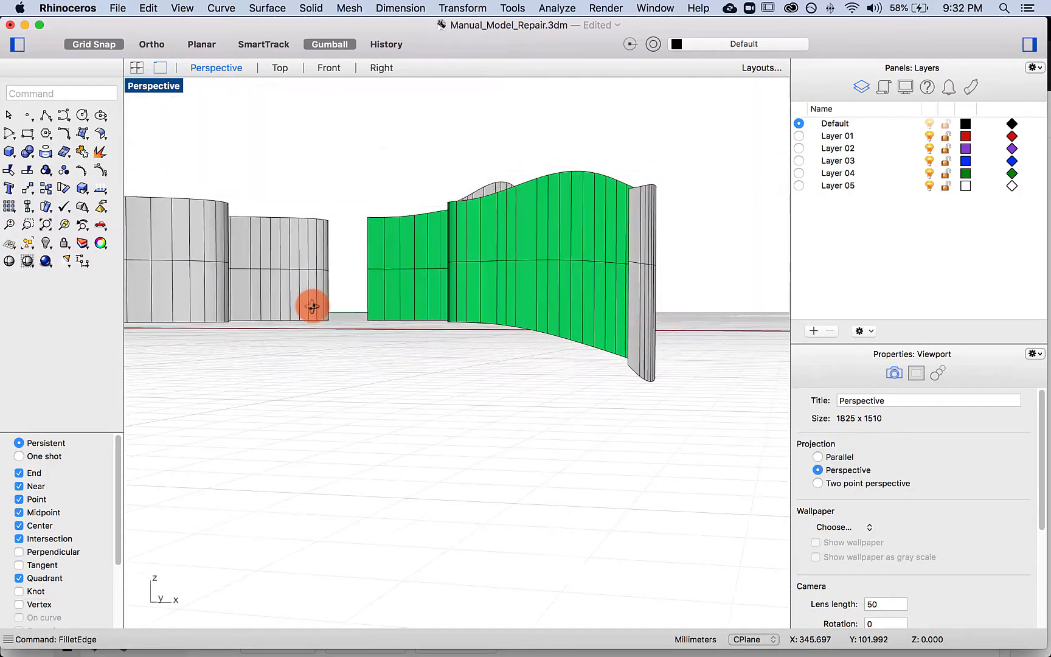
right_click_drag(526, 385, 528, 427)
left_click(521, 371)
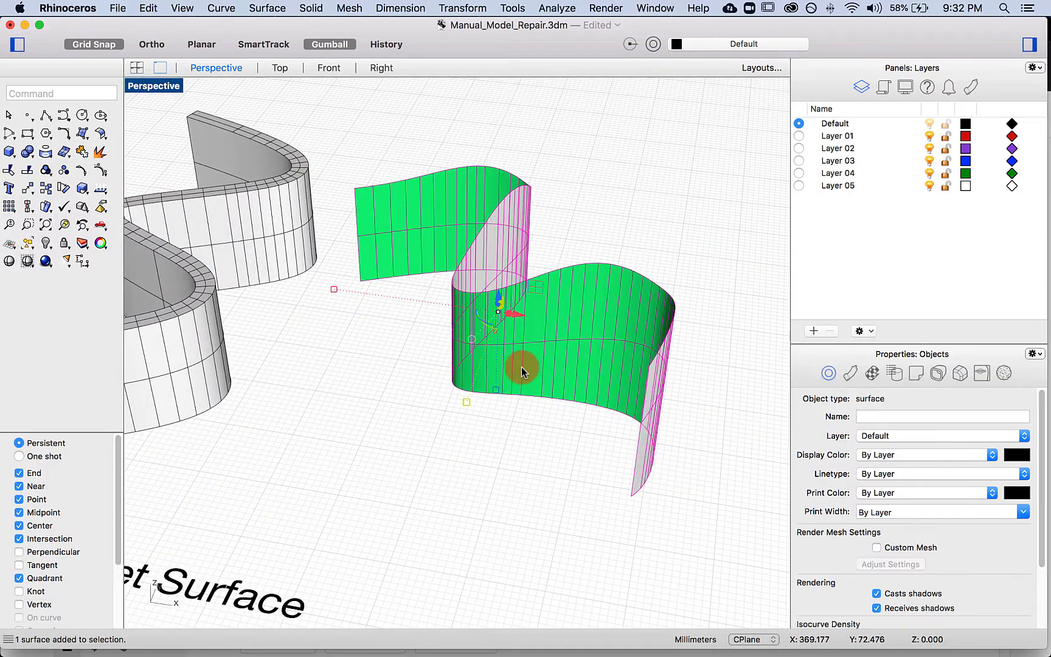
type("offsetsrf")
key("Return")
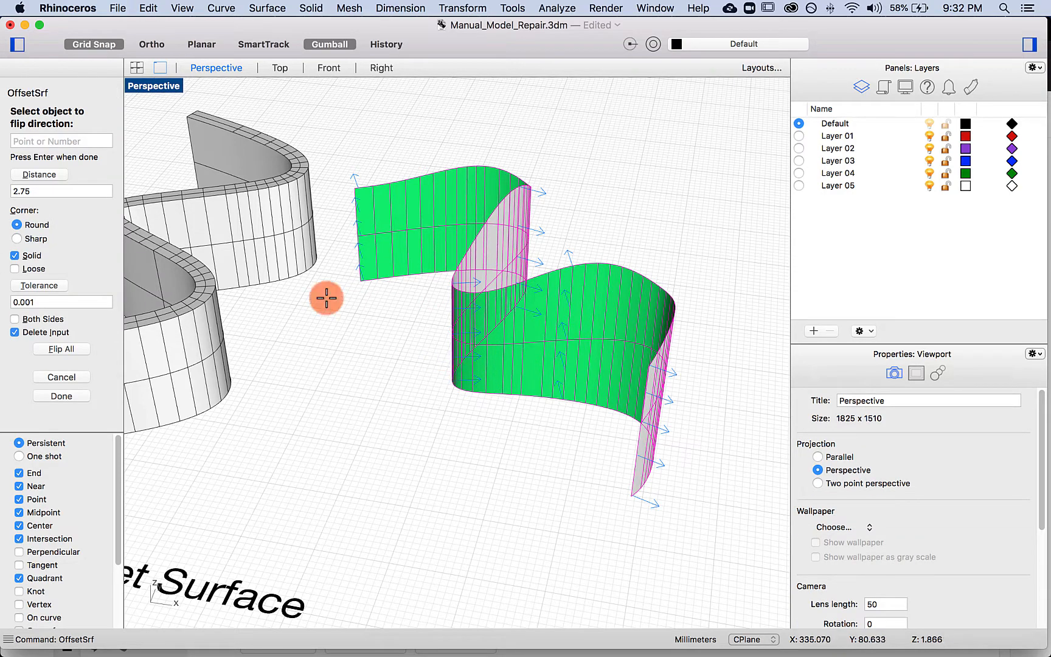
left_click(45, 191)
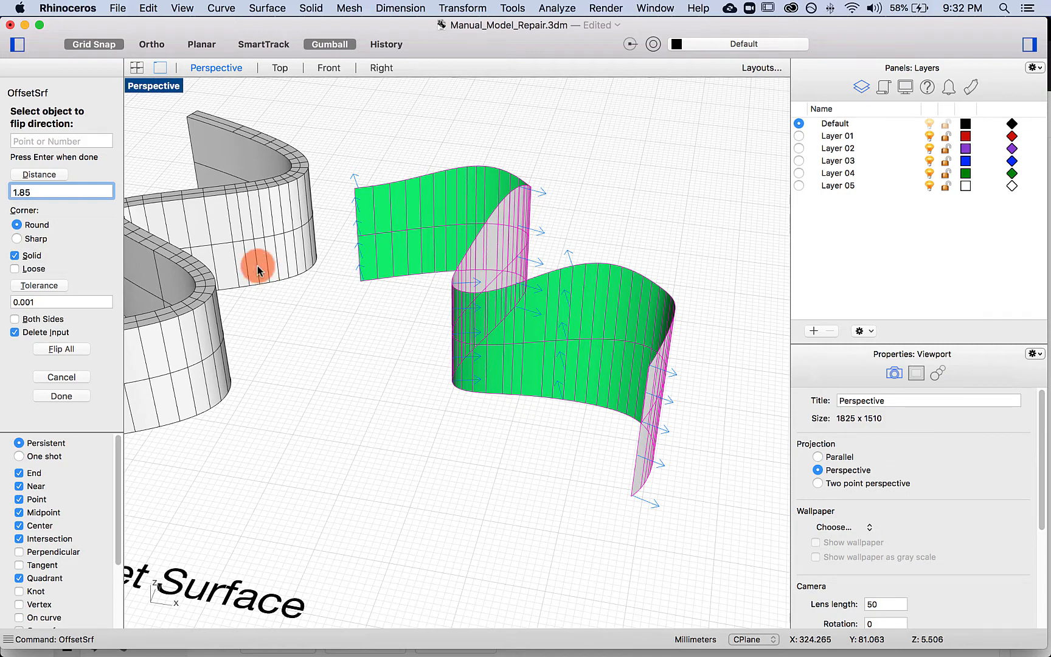
left_click(14, 256)
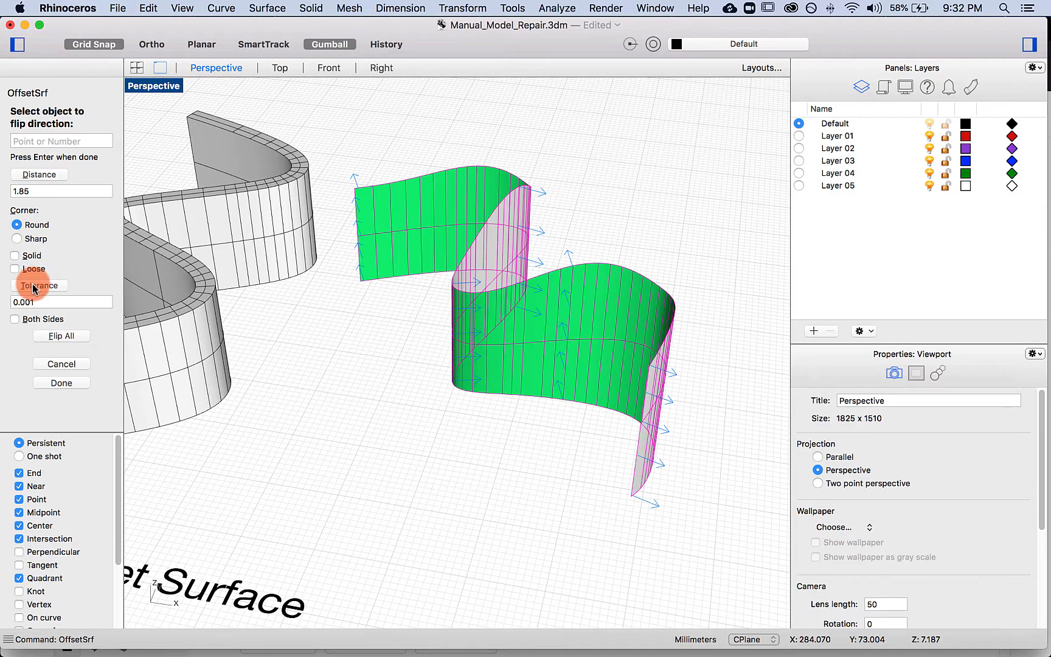
left_click(14, 319)
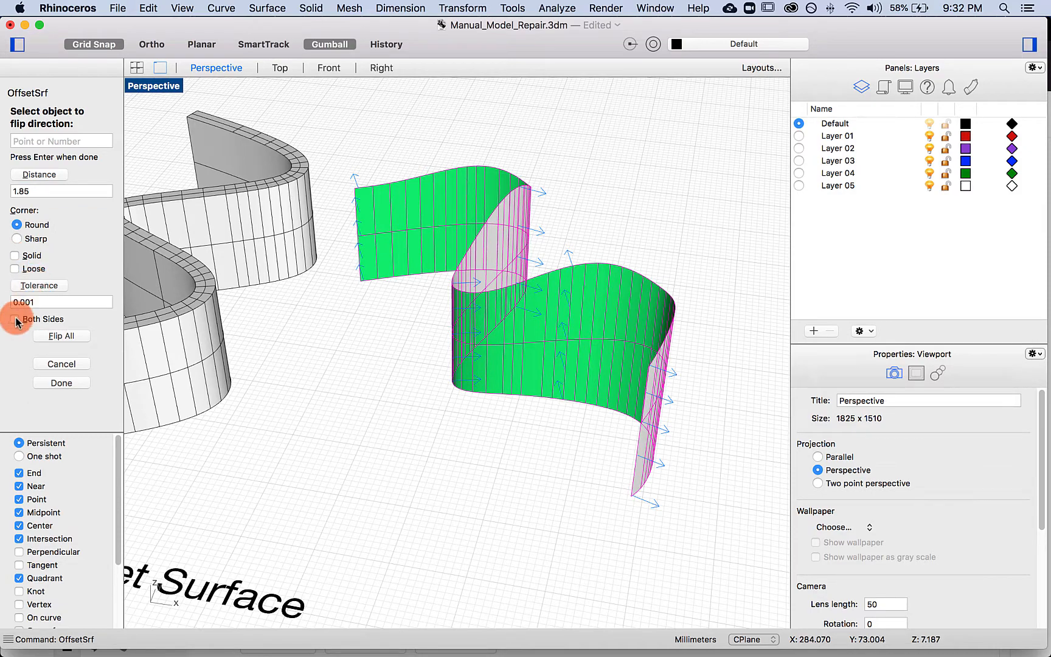
left_click(62, 383)
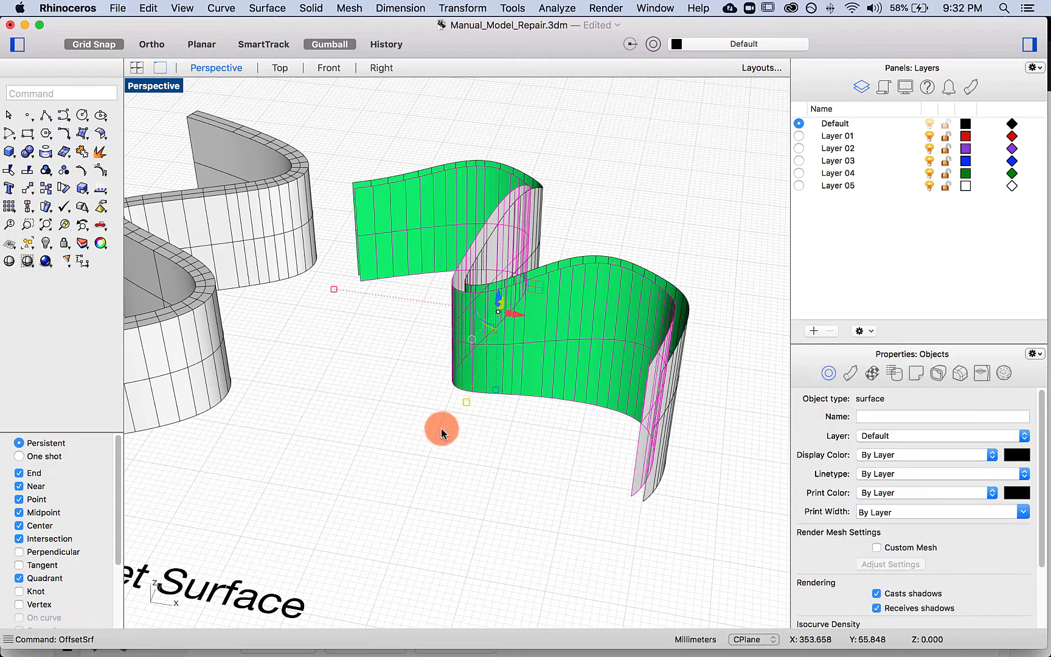
left_click(509, 439)
- Flip the direction of the original wavy surface in the offset pair
right_click_drag(499, 398, 490, 443)
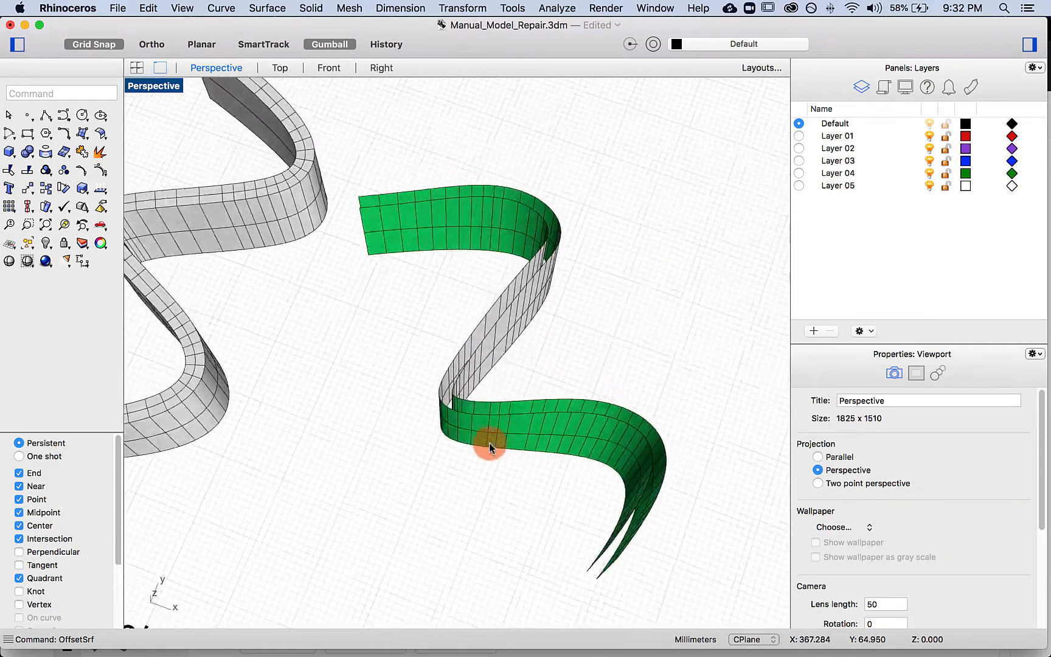
right_click_drag(479, 502, 469, 418)
left_click(469, 420)
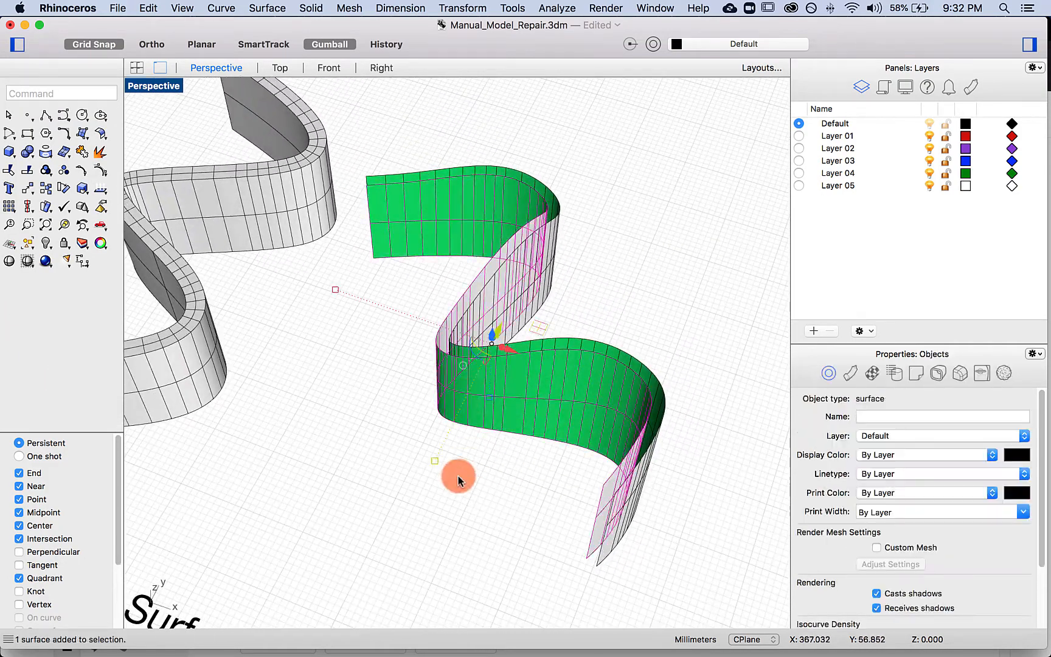
type("flip")
key("Return")
left_click(458, 475)
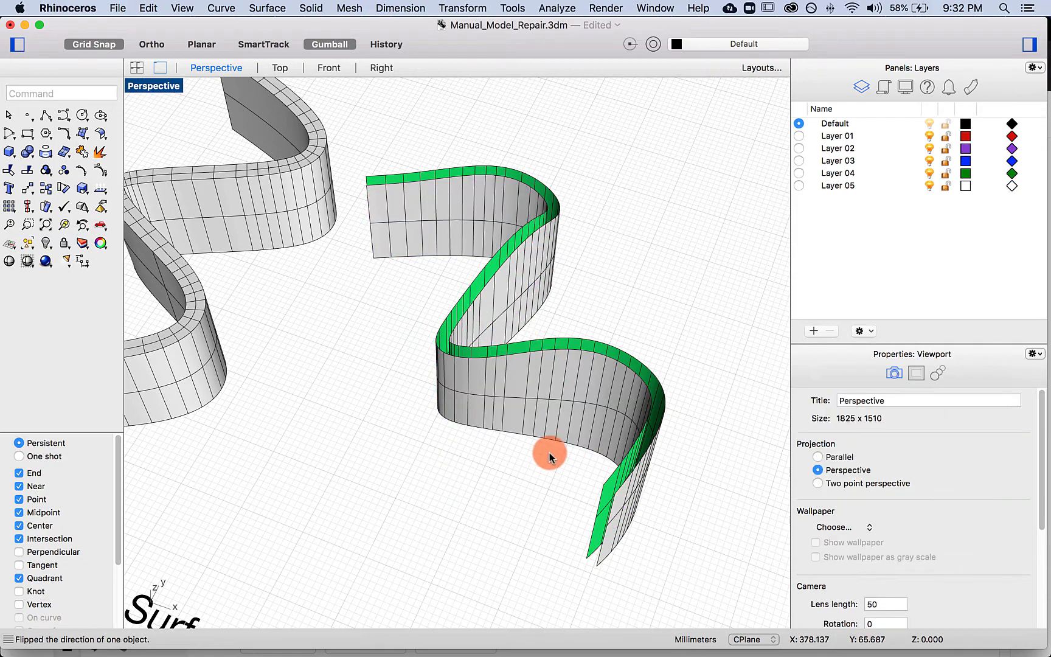
- Try to loft the top edges of the two wavy surfaces in Uniform style, rebuilt with 15 control points, and undo it
mouse_move(549, 453)
right_mouse_down()
mouse_move(548, 492)
mouse_move(551, 438)
right_mouse_up()
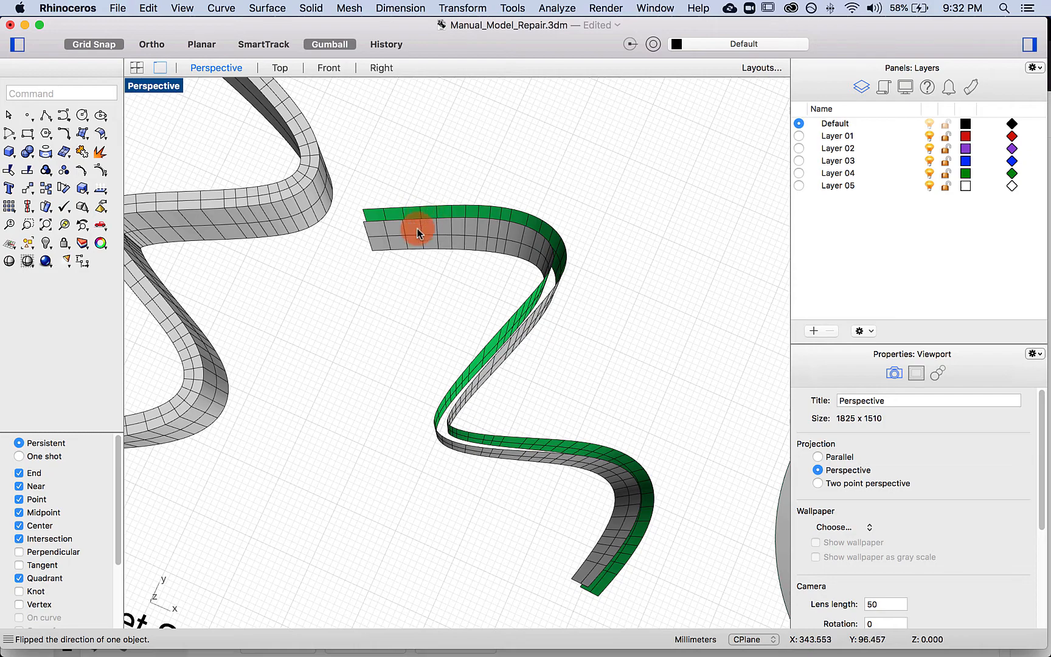
mouse_move(416, 228)
right_mouse_down()
mouse_move(443, 263)
mouse_move(514, 226)
mouse_move(403, 236)
mouse_move(416, 240)
right_mouse_up()
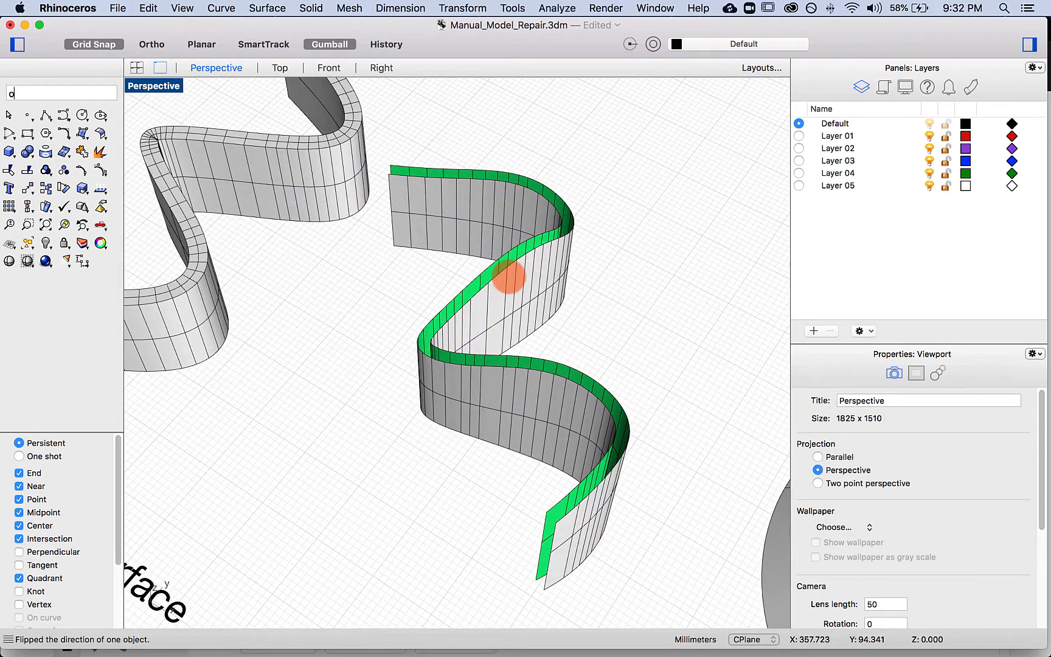
type("lof")
key("Return")
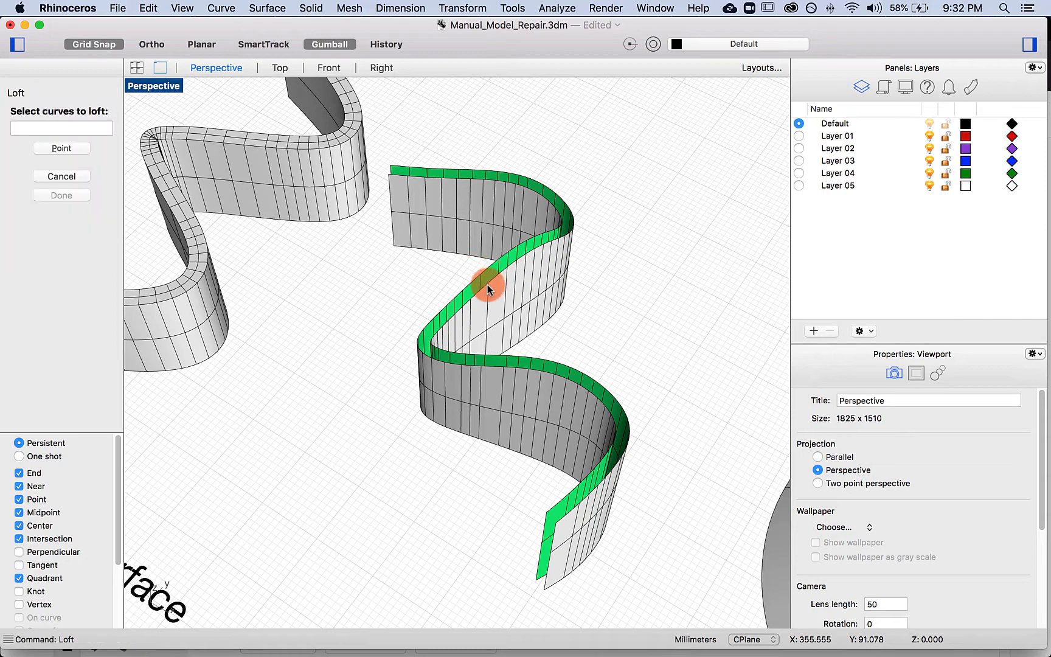
left_click(487, 268)
left_click(176, 274)
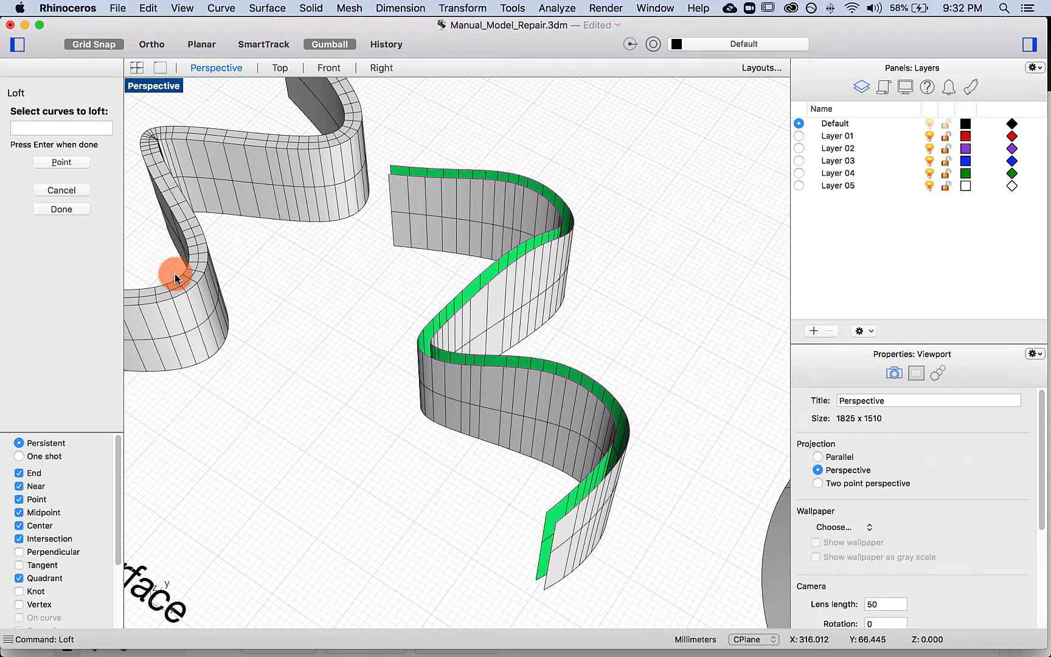
left_click(62, 209)
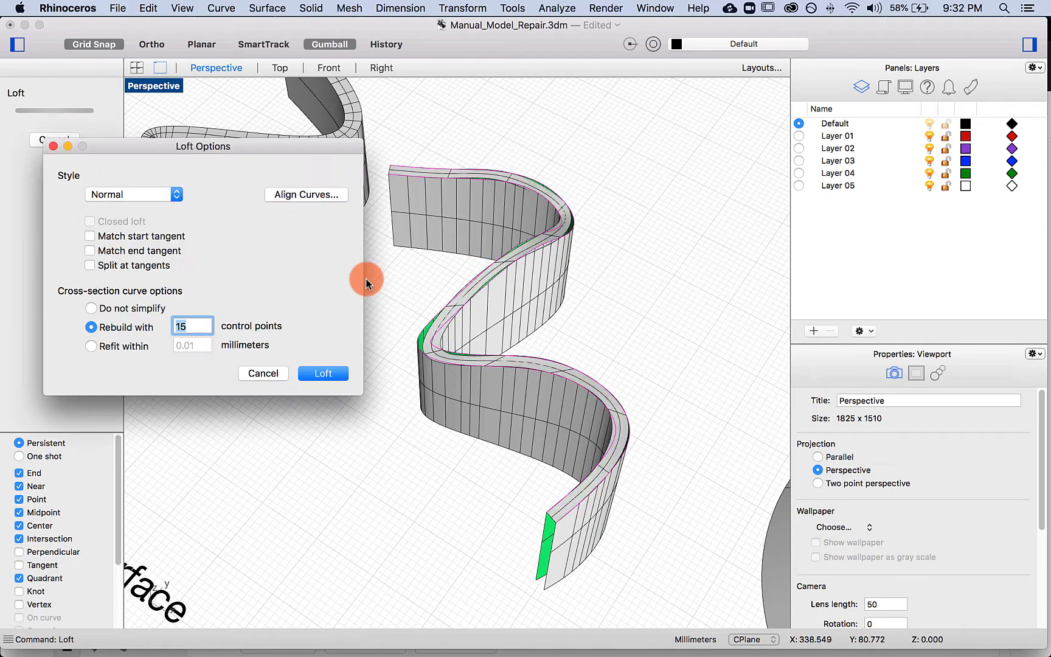
left_click(144, 198)
left_click(141, 221)
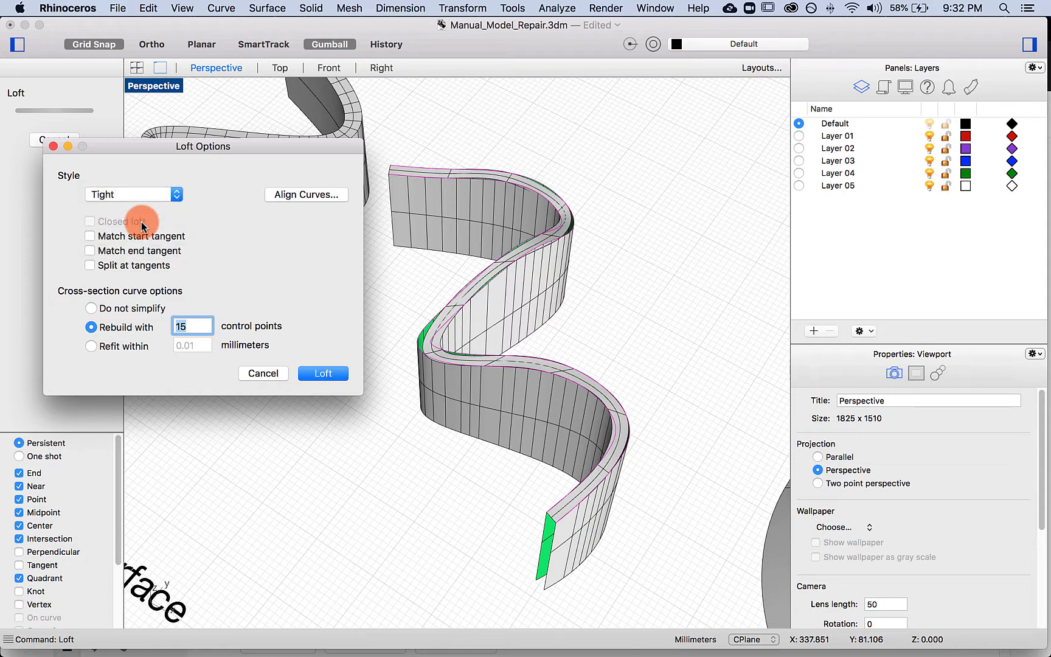
left_click(146, 193)
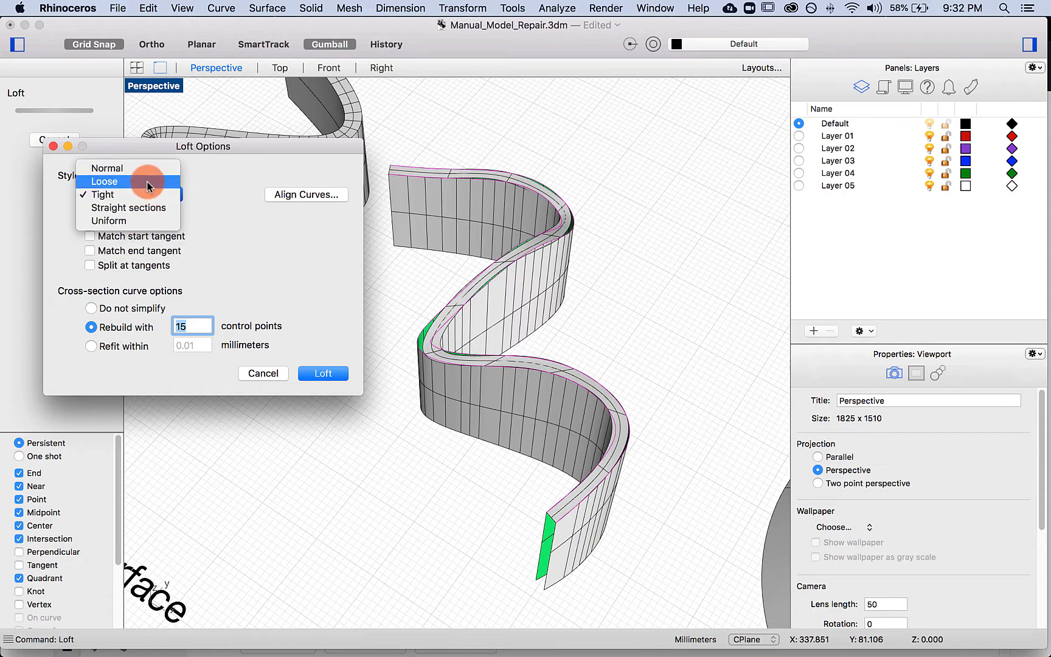
left_click(108, 213)
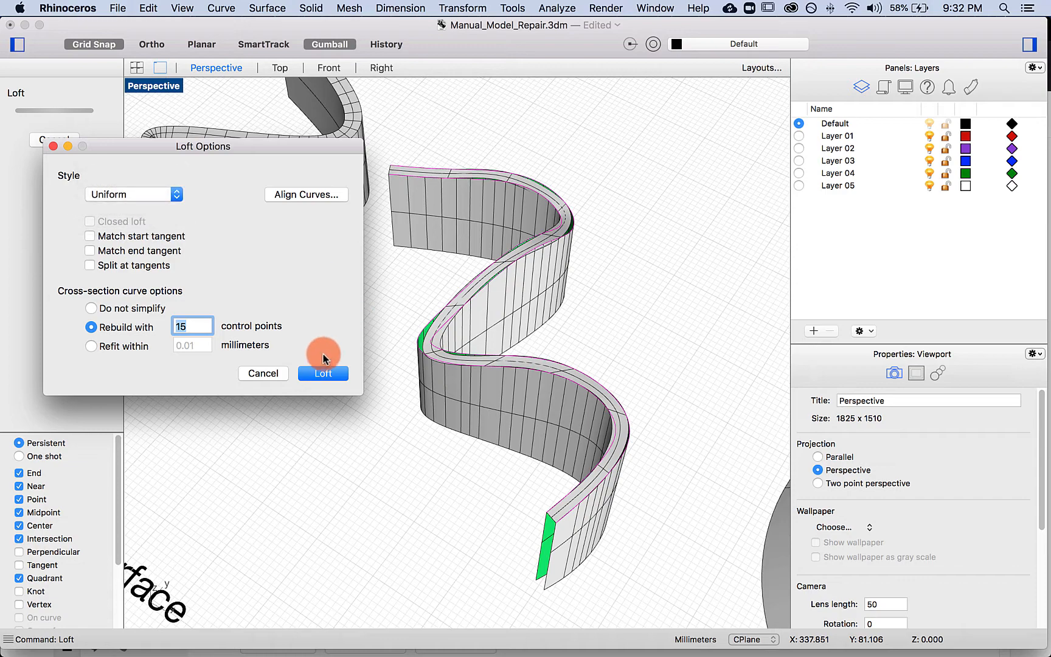
left_click(323, 372)
scroll(496, 265, "up", 3)
scroll(496, 265, "up", 5)
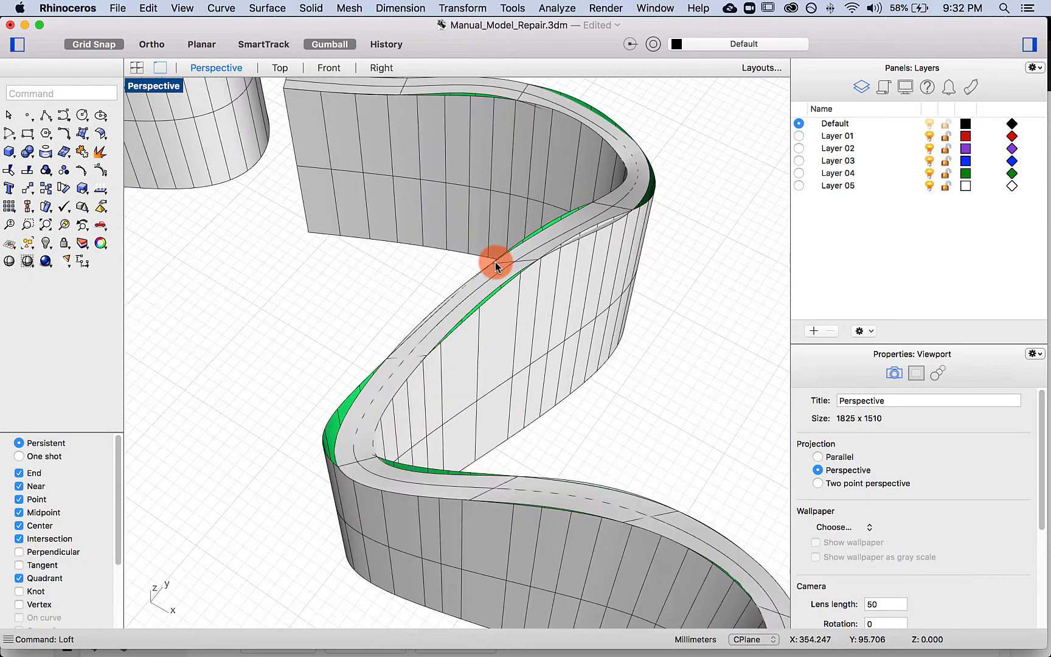
scroll(495, 263, "down", 5)
key("super+z")
- Draw a line joining the top corners of the two wavy surfaces at their nearer open end
right_click_drag(519, 516, 645, 533)
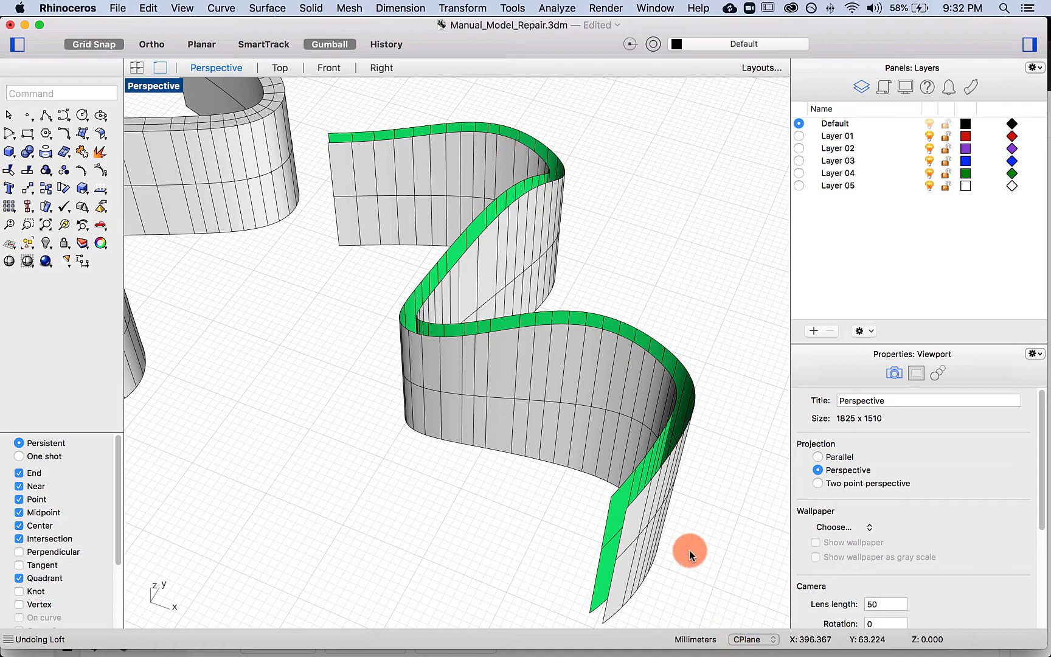
type("line")
key("Return")
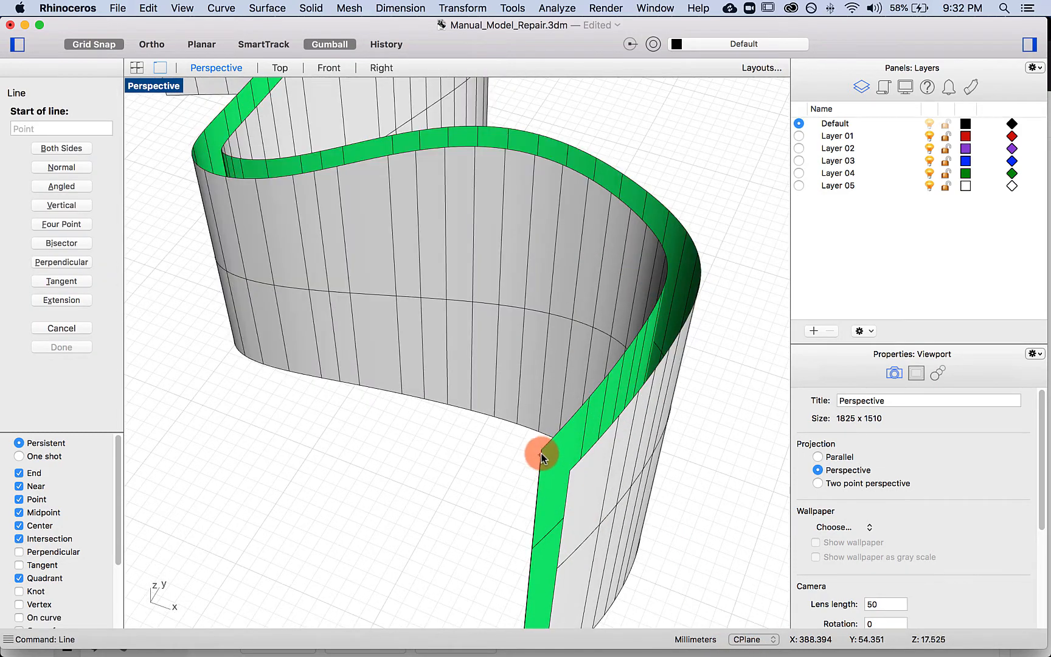
left_click(541, 450)
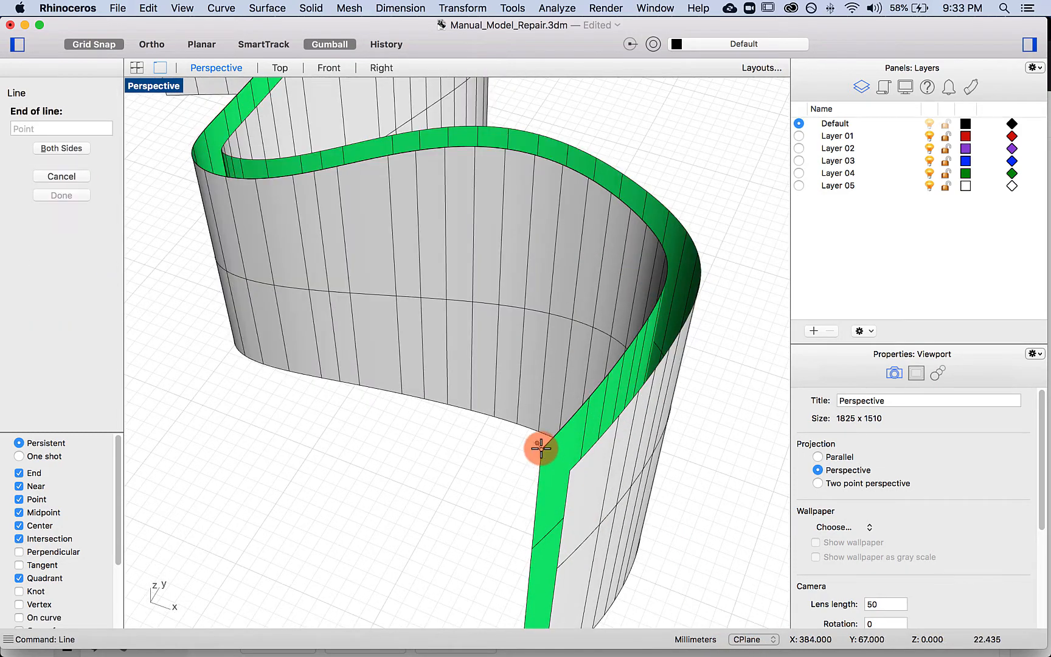
left_click(567, 471)
left_click(556, 457)
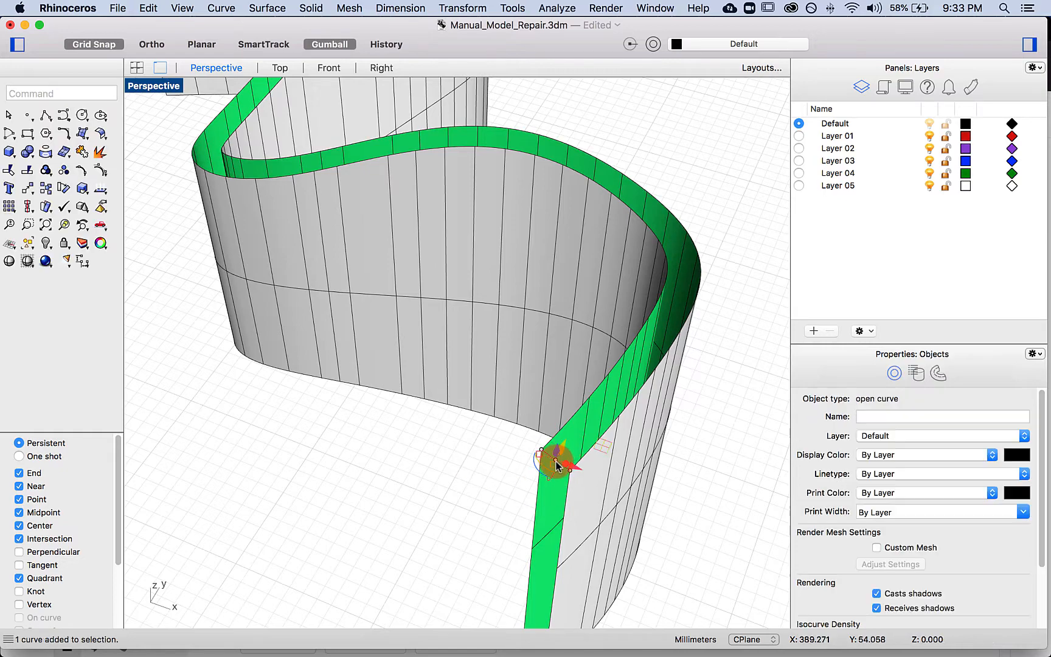
left_click(500, 483)
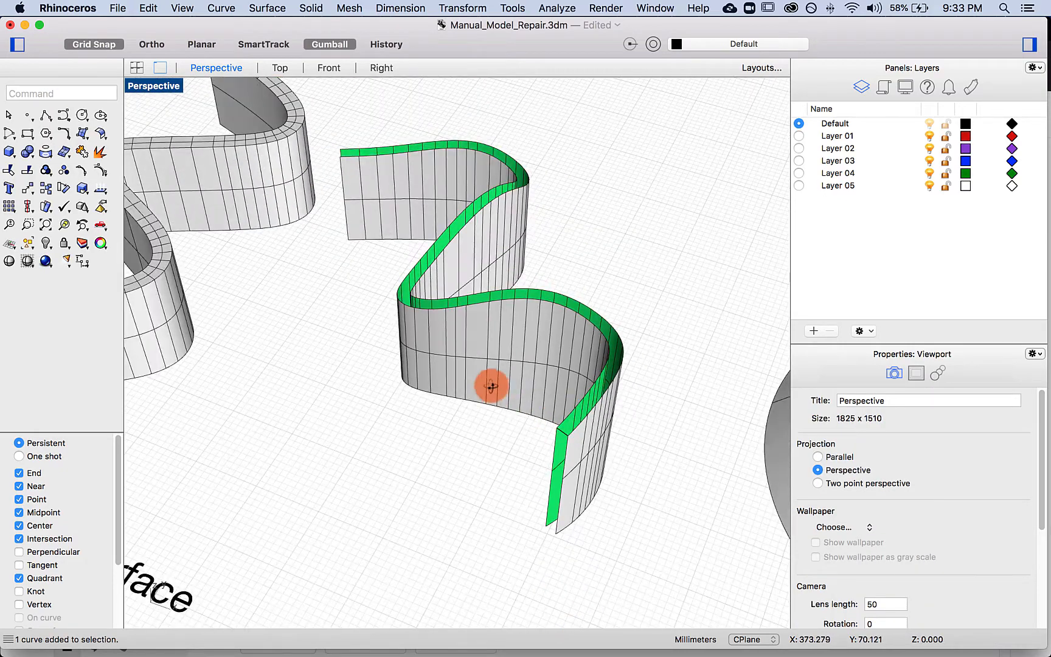
- Sweep2 the short end line along both top edges of the wavy pair, leaving cross sections unchanged and edge continuity at Position
right_click_drag(491, 386, 496, 188)
type("sweep2")
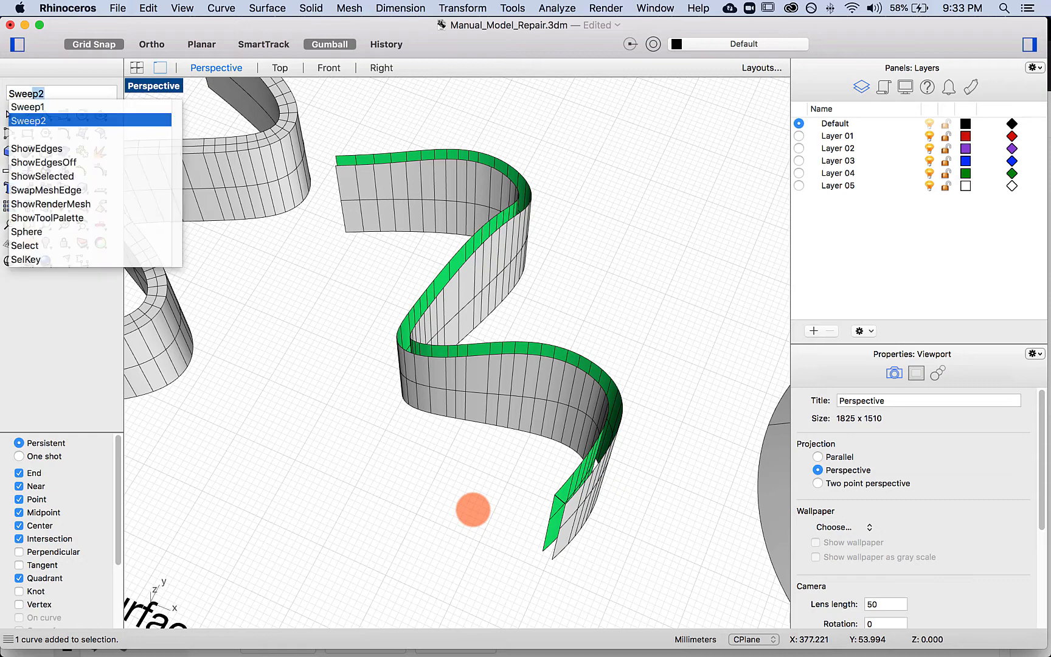
key("Return")
left_click(573, 480)
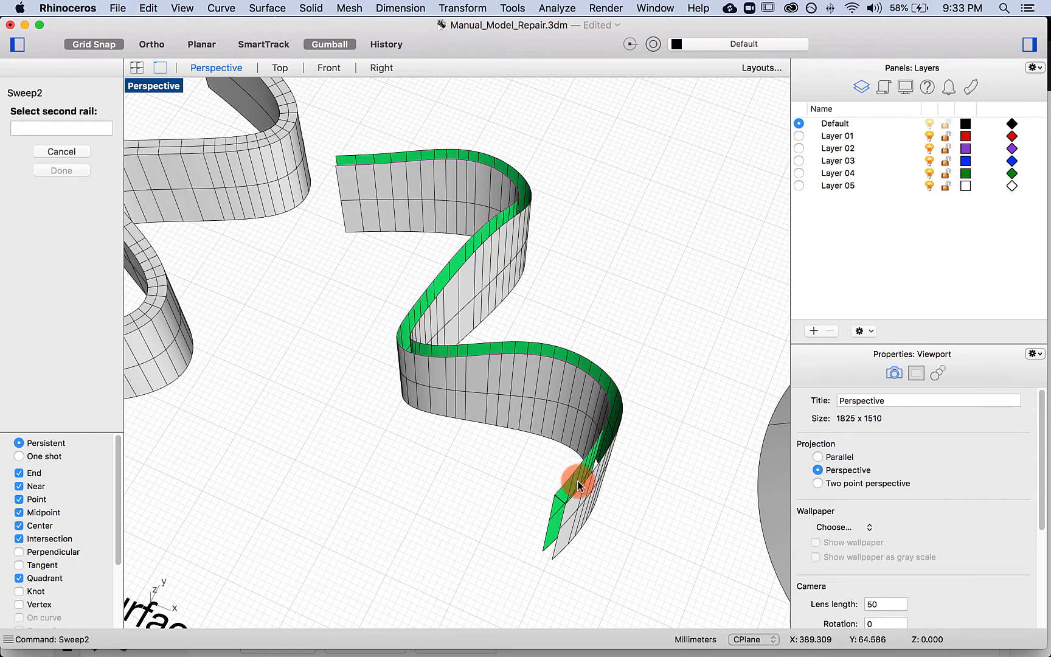
scroll(584, 479, "up", 3)
left_click(595, 474)
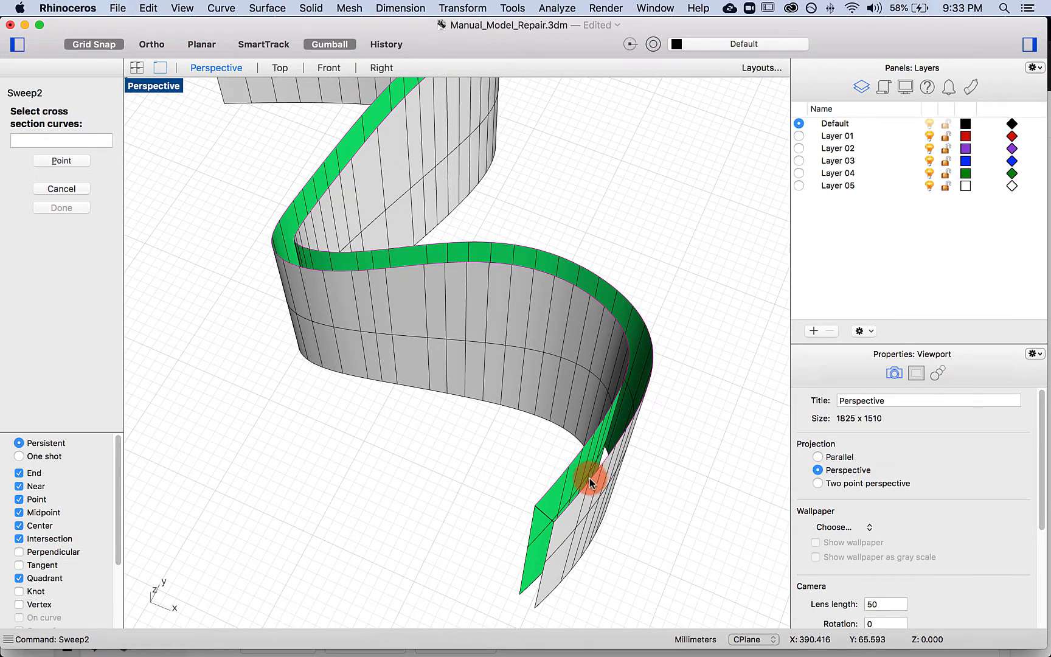
left_click(543, 513)
left_click(43, 222)
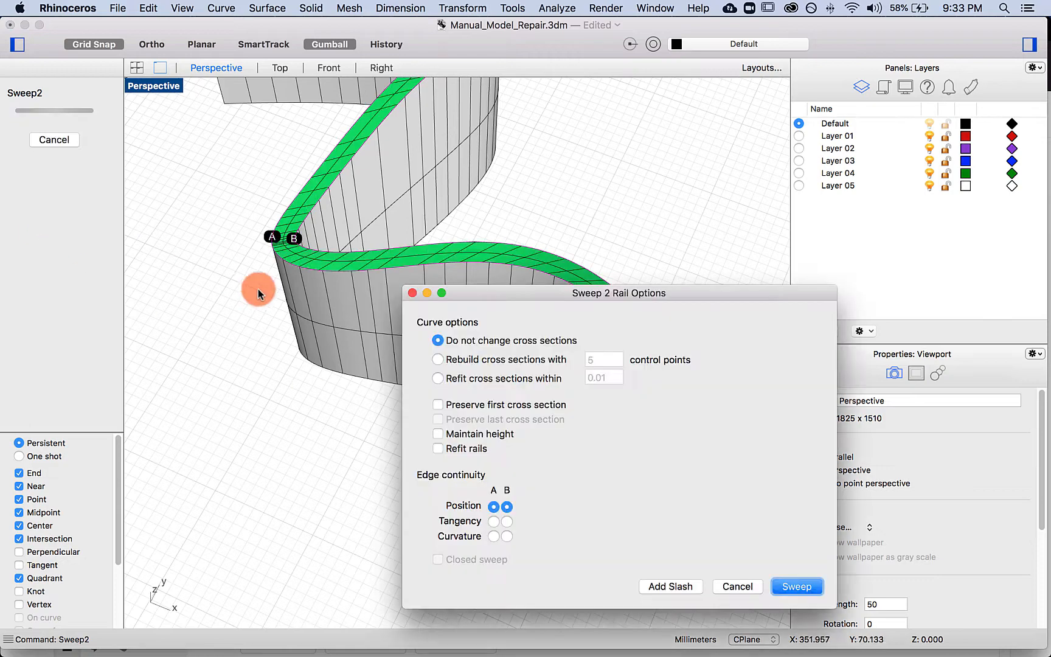
left_click(784, 585)
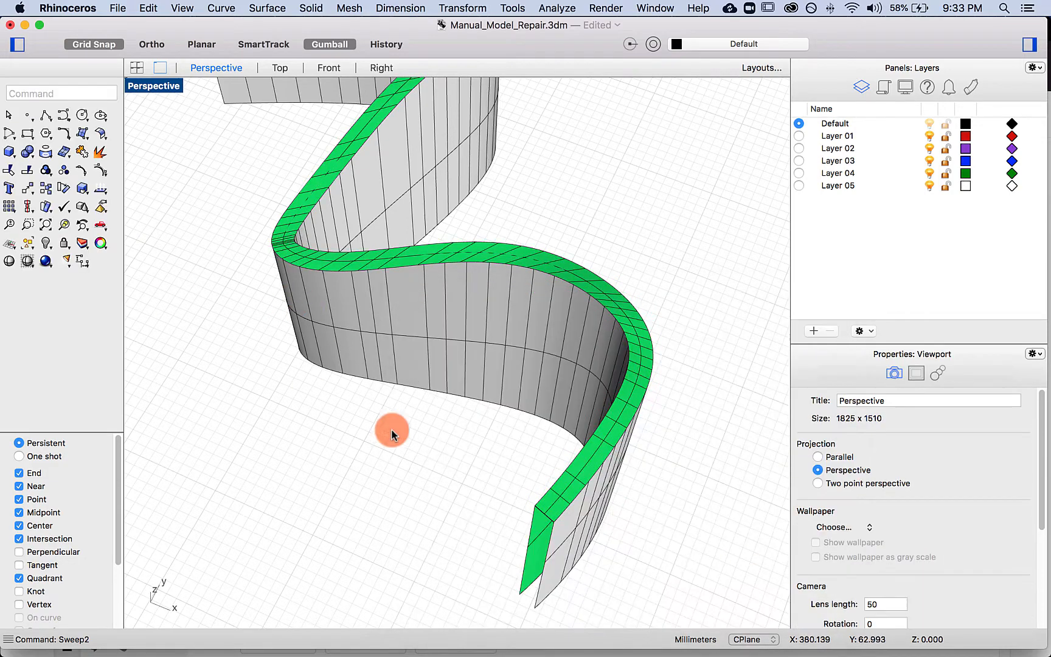
- Flip the direction of the swept top surface and undo the accidental drag
left_click(370, 265)
type("flip")
key("Return")
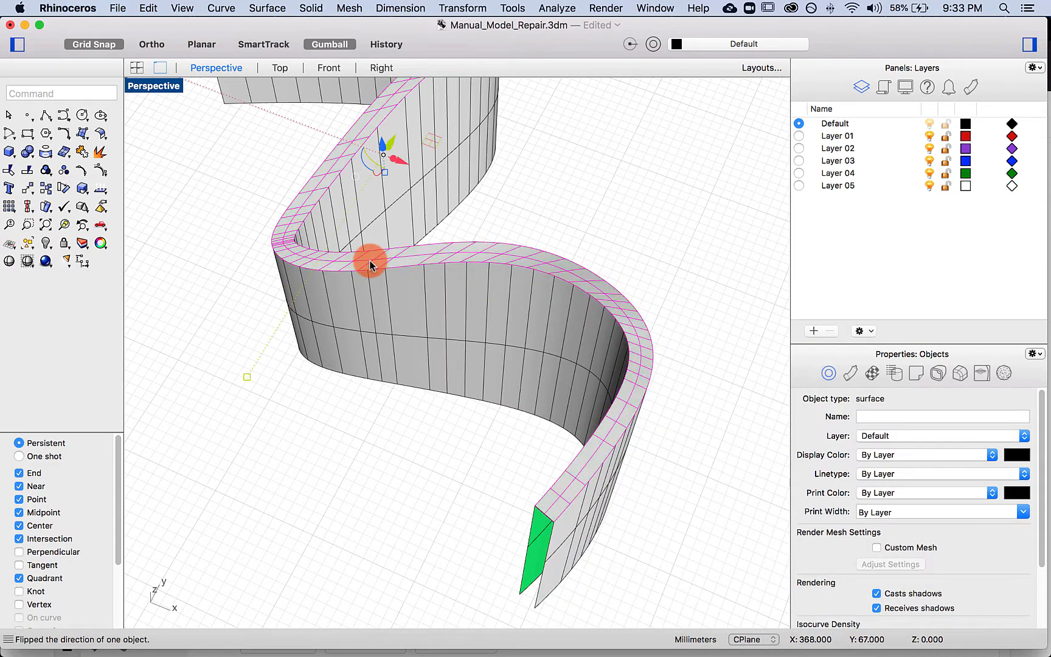
left_click_drag(361, 341, 368, 332)
scroll(369, 321, "down", 3)
key("super+z")
left_click(349, 393)
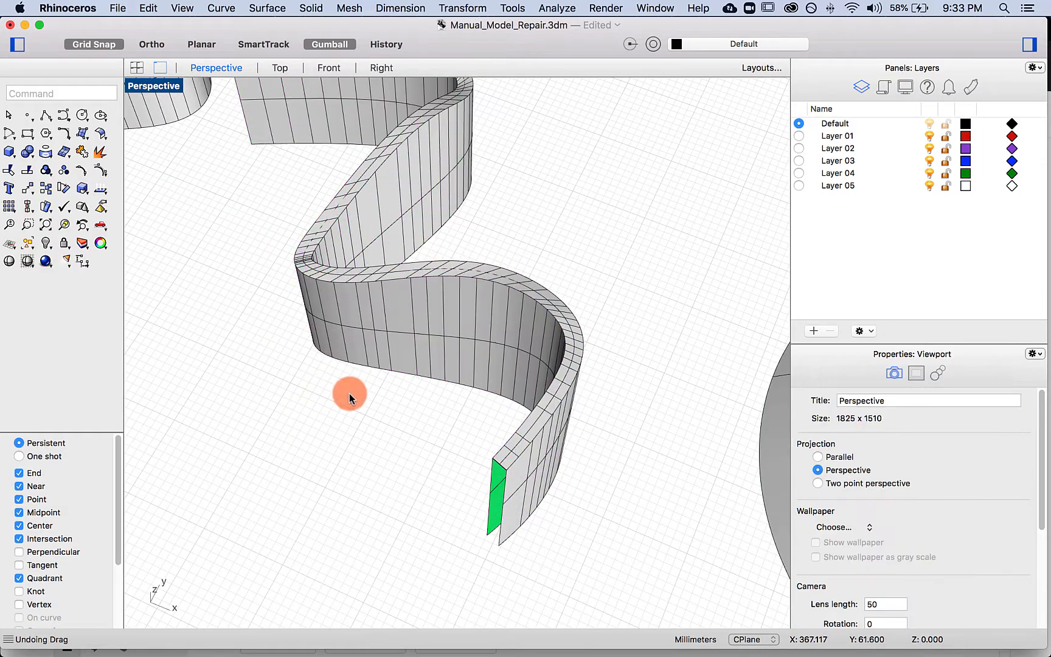
- Loft between the two vertical edges at the nearer open end of the wavy wall
right_click_drag(349, 394, 558, 406)
type("loft")
key("Return")
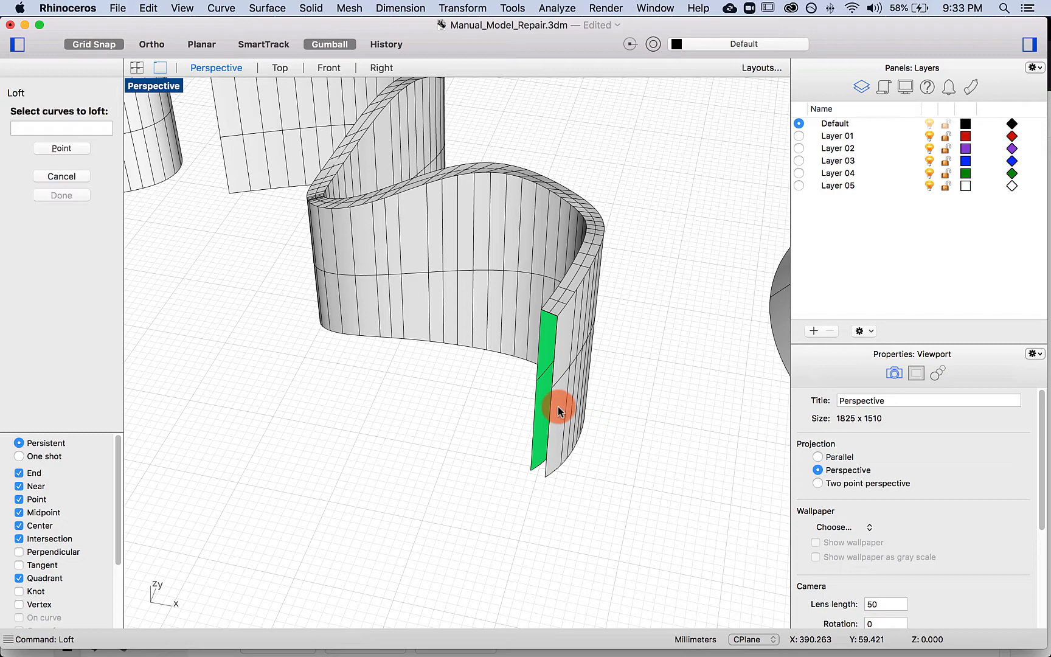
left_click(536, 438)
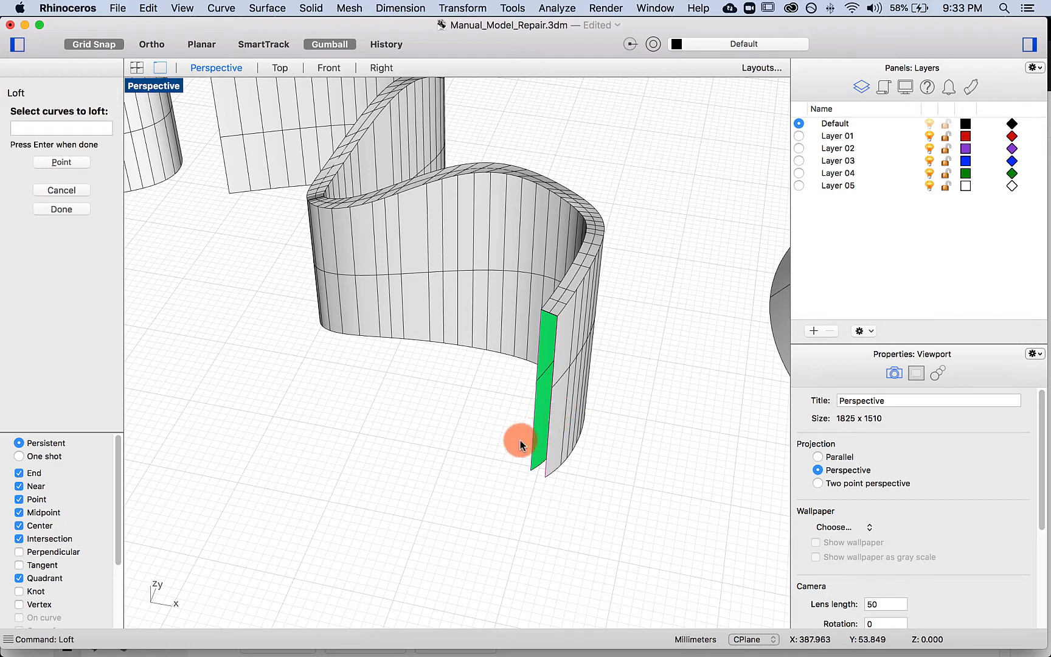
scroll(578, 352, "up", 5)
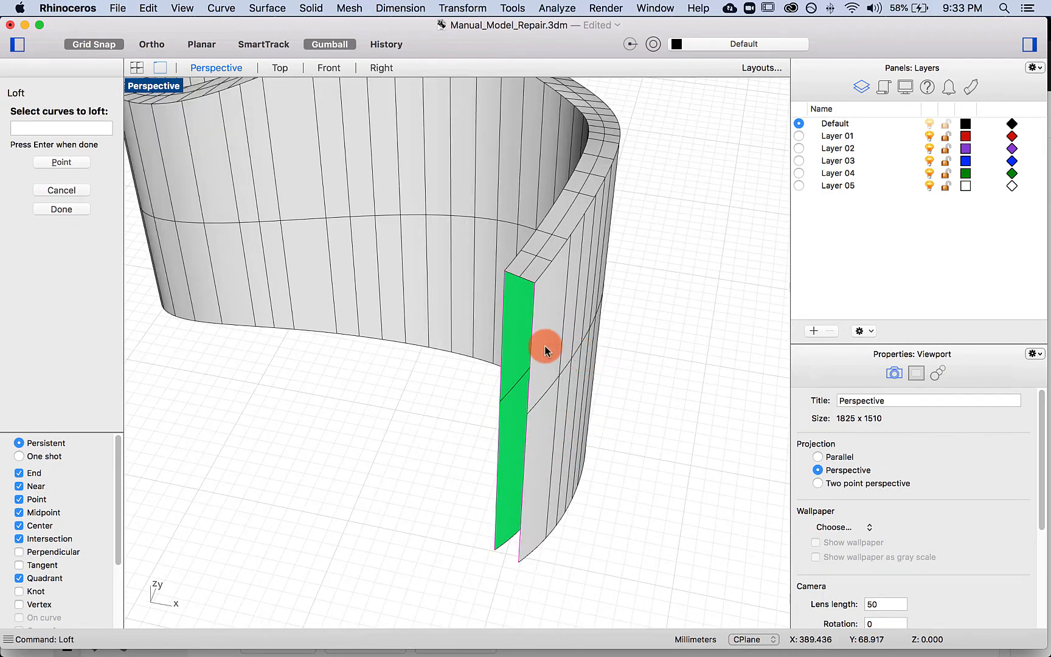
left_click(62, 209)
left_click(329, 371)
- Flip the direction of the lofted surface at the wavy wall's nearer end
left_click(514, 420)
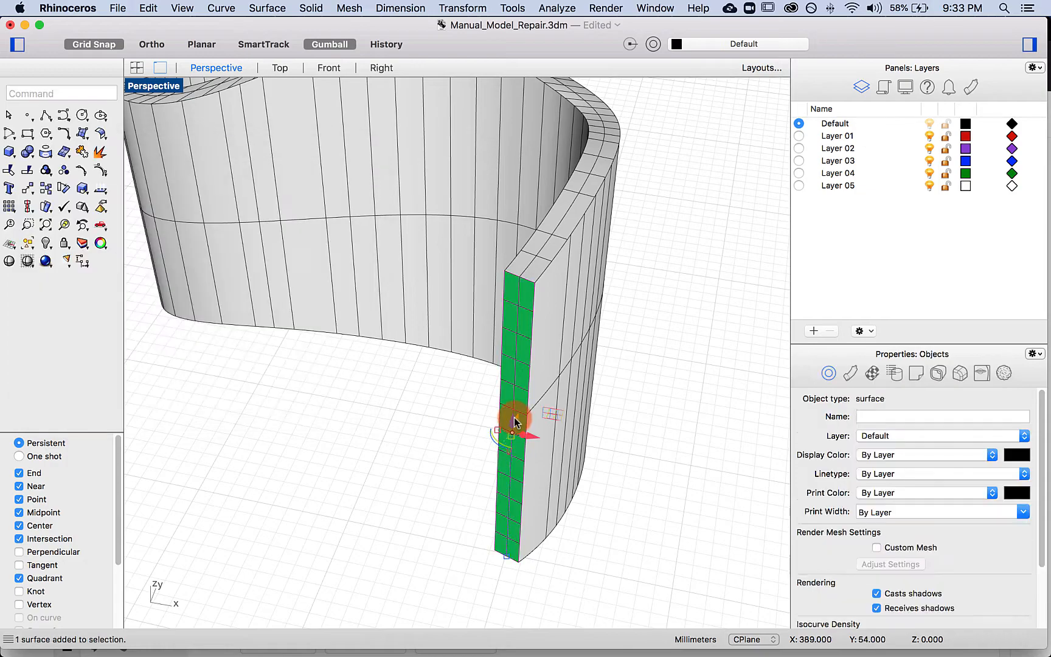
type("flip")
key("Return")
left_click(446, 426)
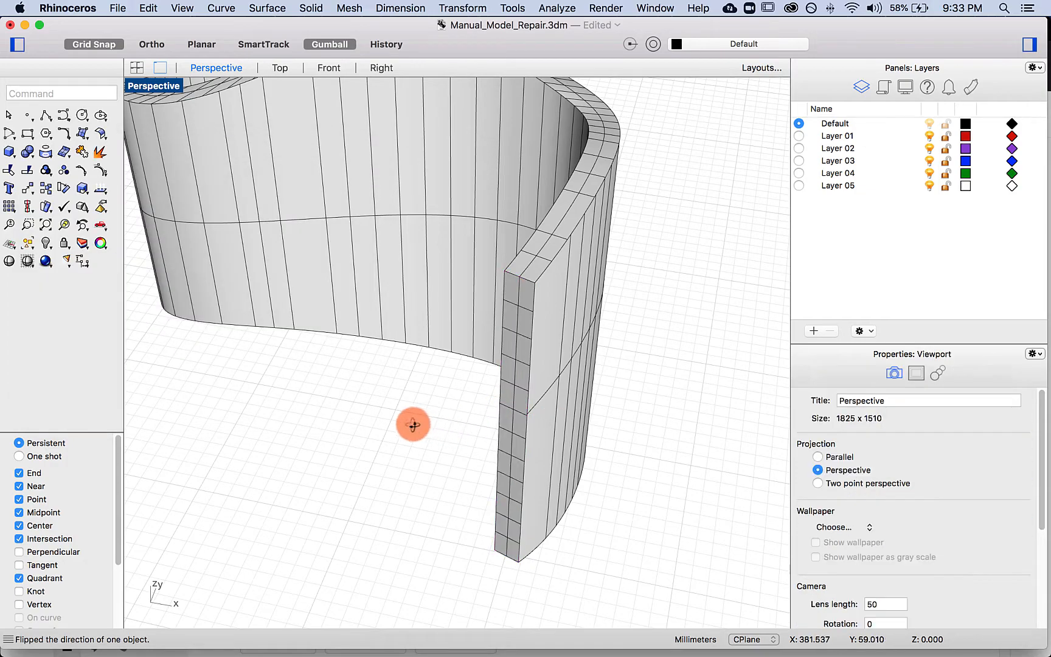
- Loft the two vertical edges at the wall's opposite open end in Uniform style, rebuilt with 15 control points
right_click_drag(413, 425, 524, 356)
type("lof")
key("Return")
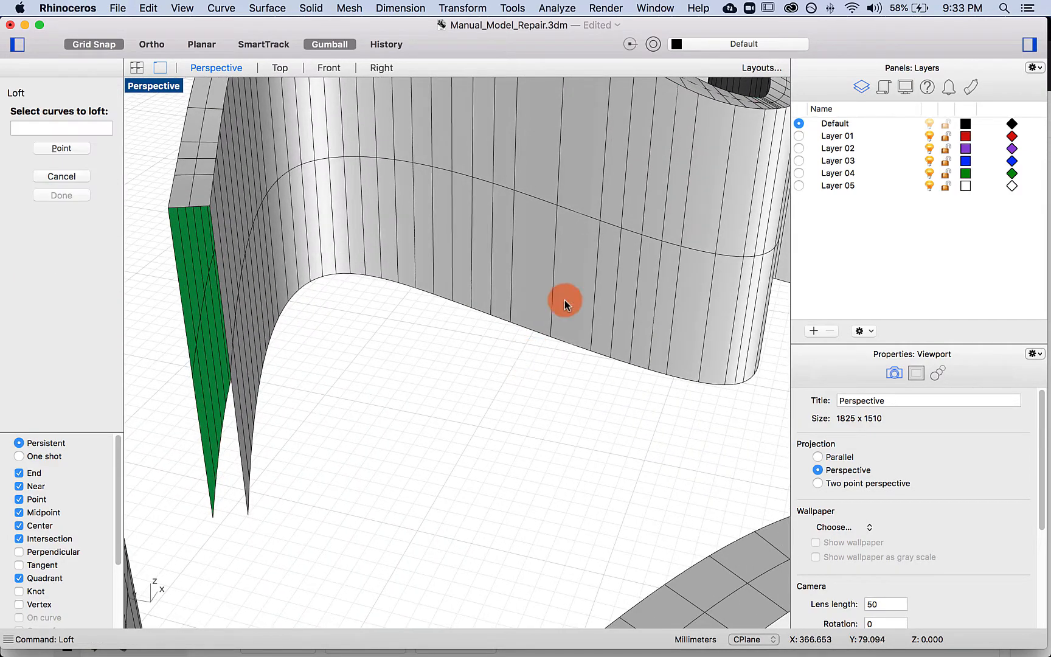
left_click(243, 474)
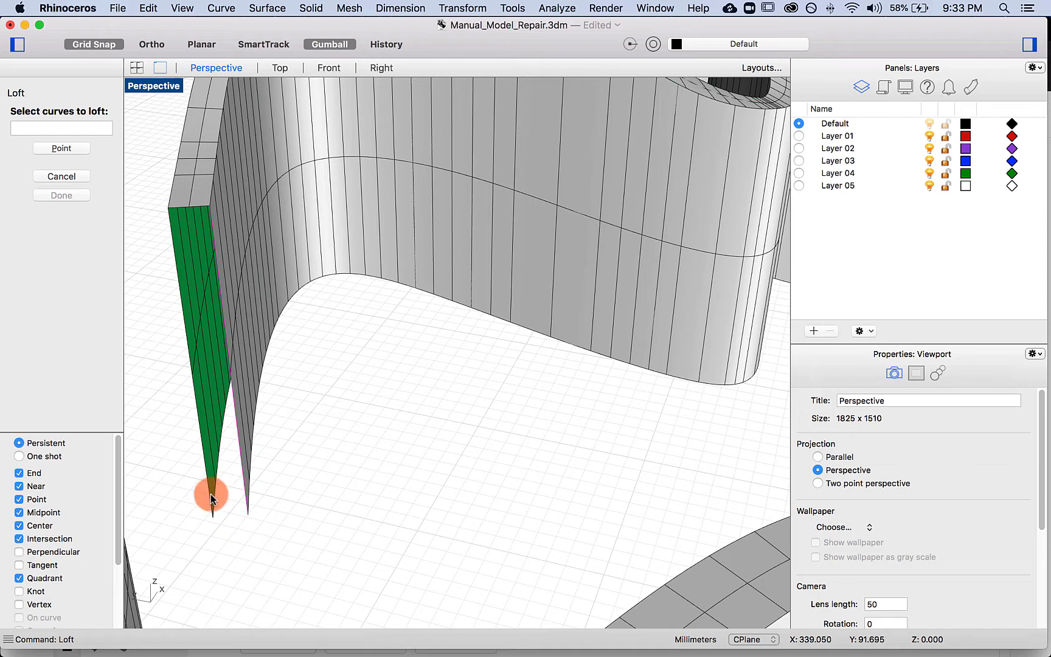
left_click(75, 213)
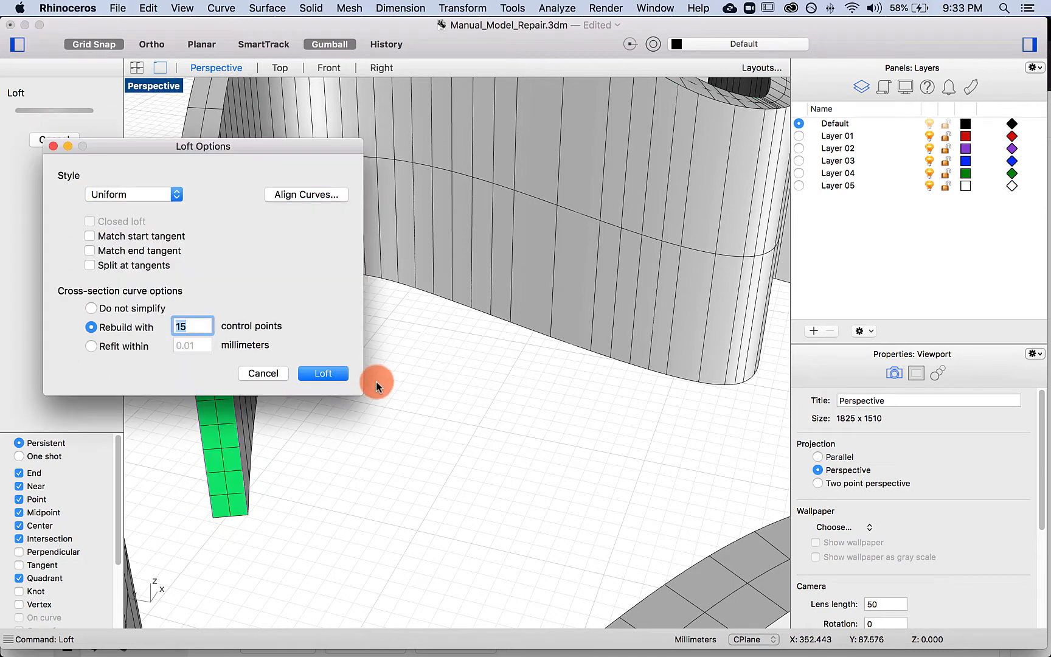
left_click(323, 371)
- Flip the direction of the lofted surface closing the wavy wall's opposite end
left_click(219, 451)
type("flip")
key("Return")
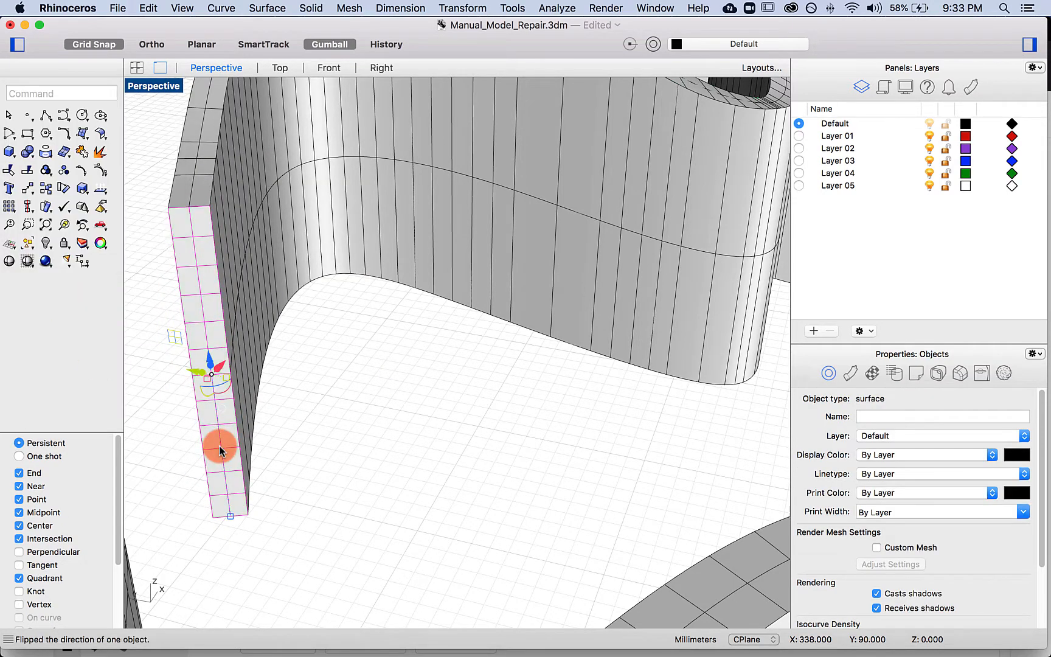
left_click(306, 487)
right_click_drag(306, 487, 304, 384)
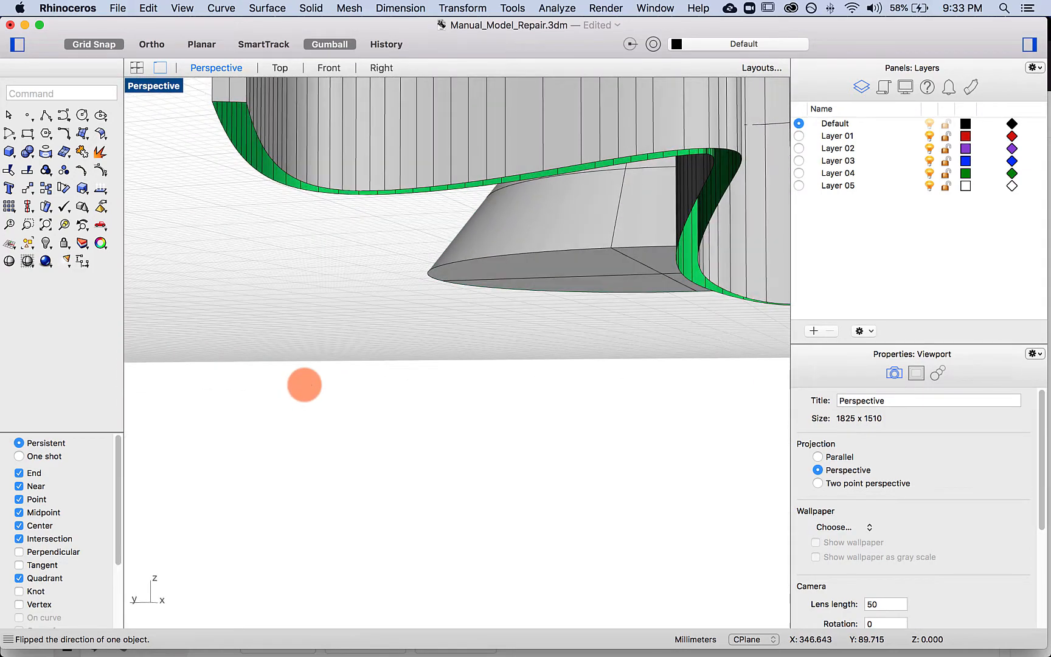
type("Sweep2")
key("Return")
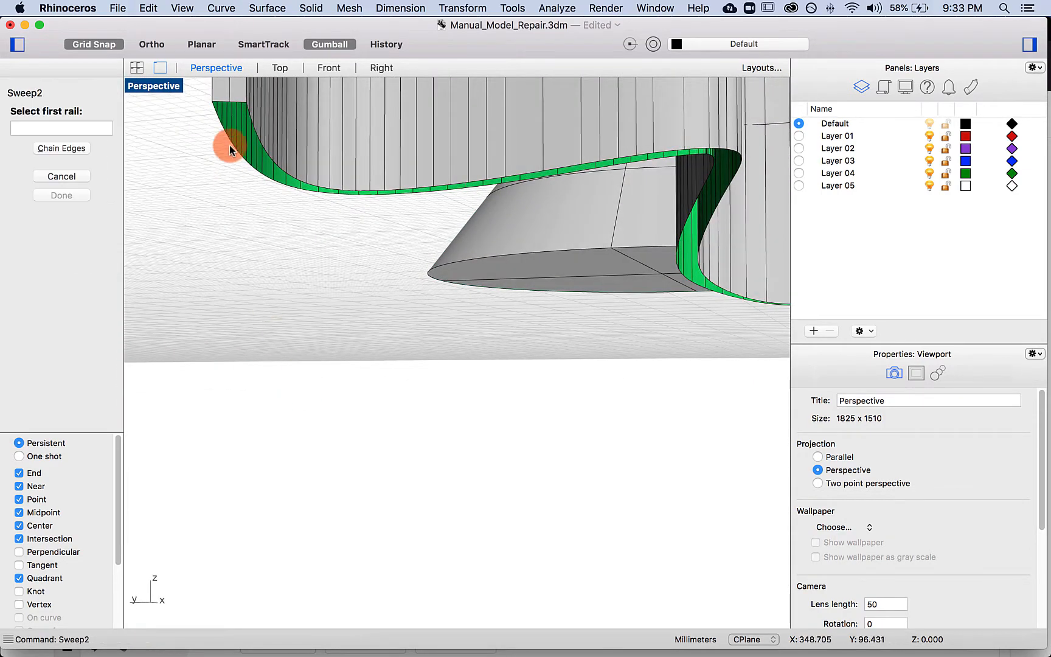
left_click(238, 108)
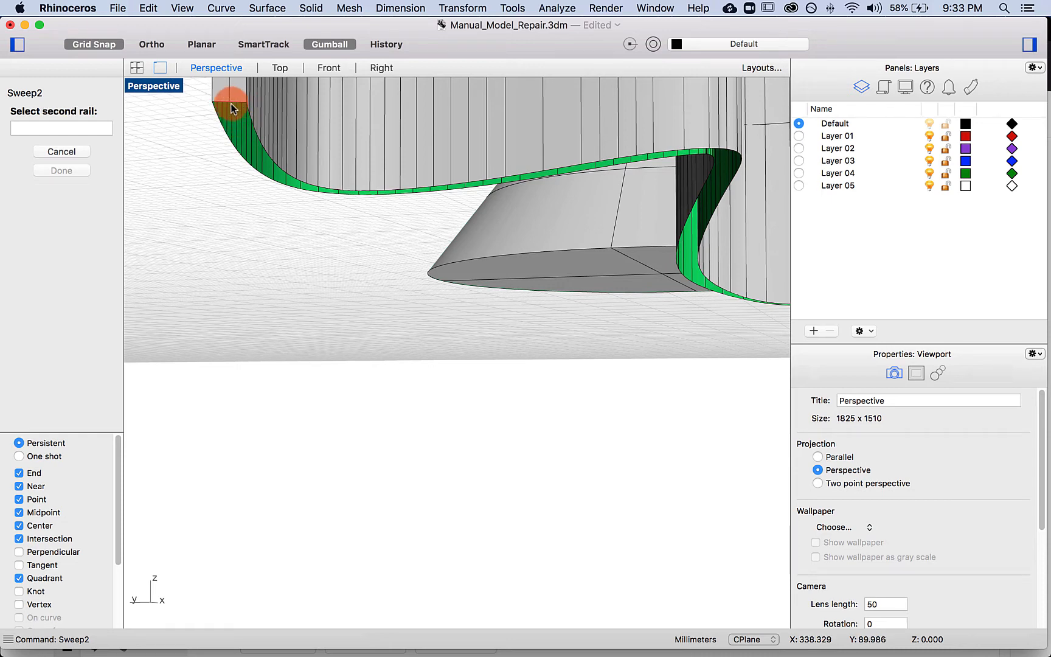
key("Escape")
- Sweep a surface along the two bottom edges of the wavy wall with Sweep2, using the short end edge as cross section
type("Sweep2")
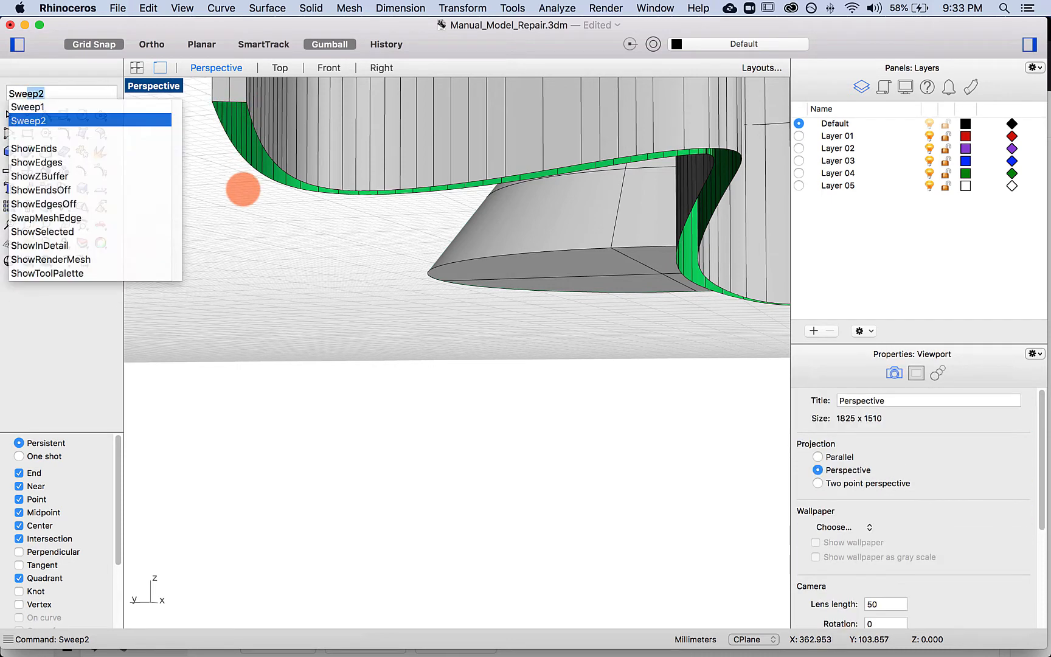
key("Return")
left_click(285, 174)
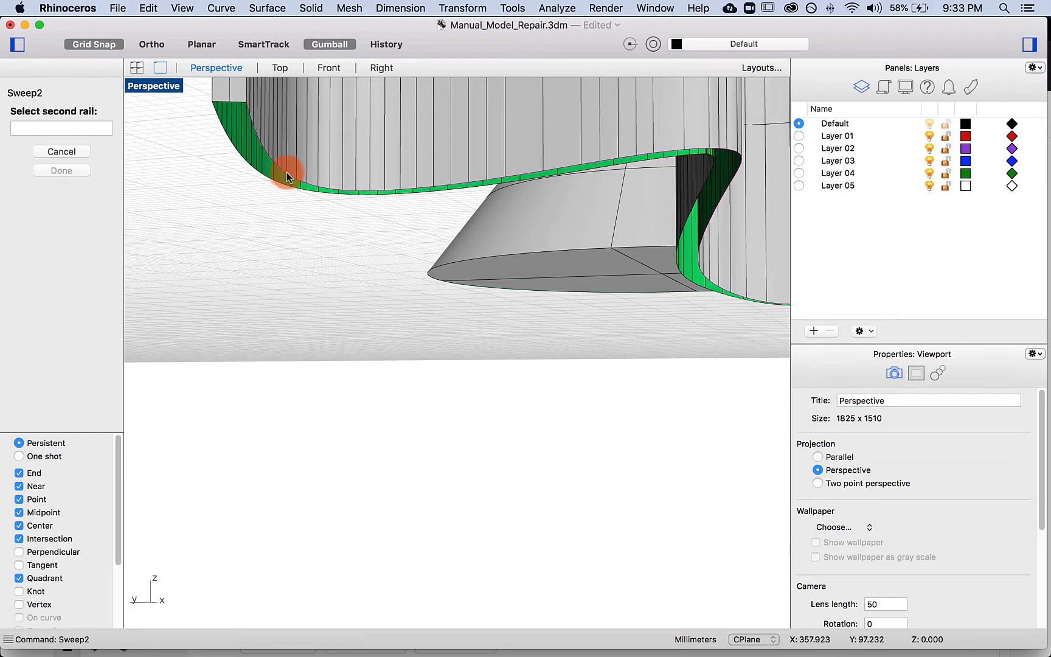
left_click(233, 146)
left_click(238, 101)
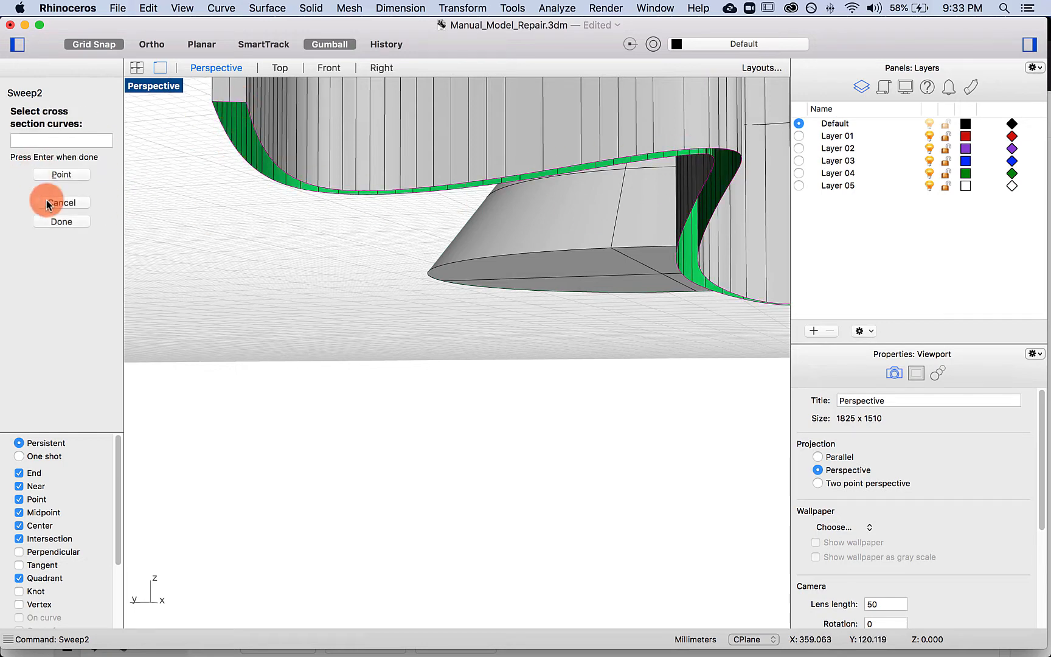
left_click(62, 222)
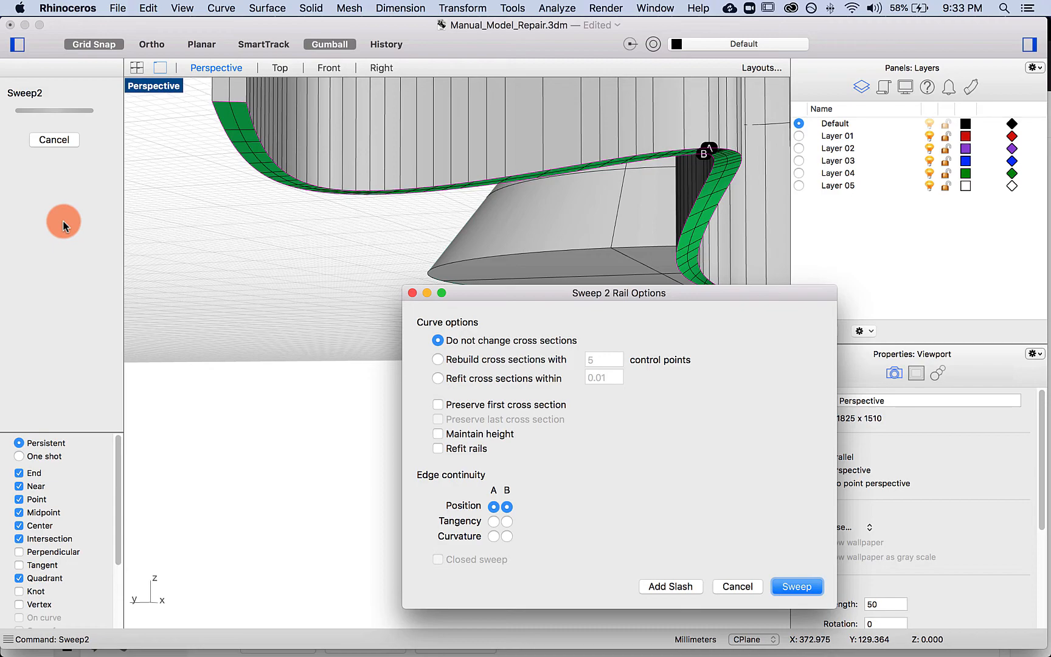
left_click(785, 585)
- Flip the direction of the swept surface closing the wavy wall's underside
left_click(689, 257)
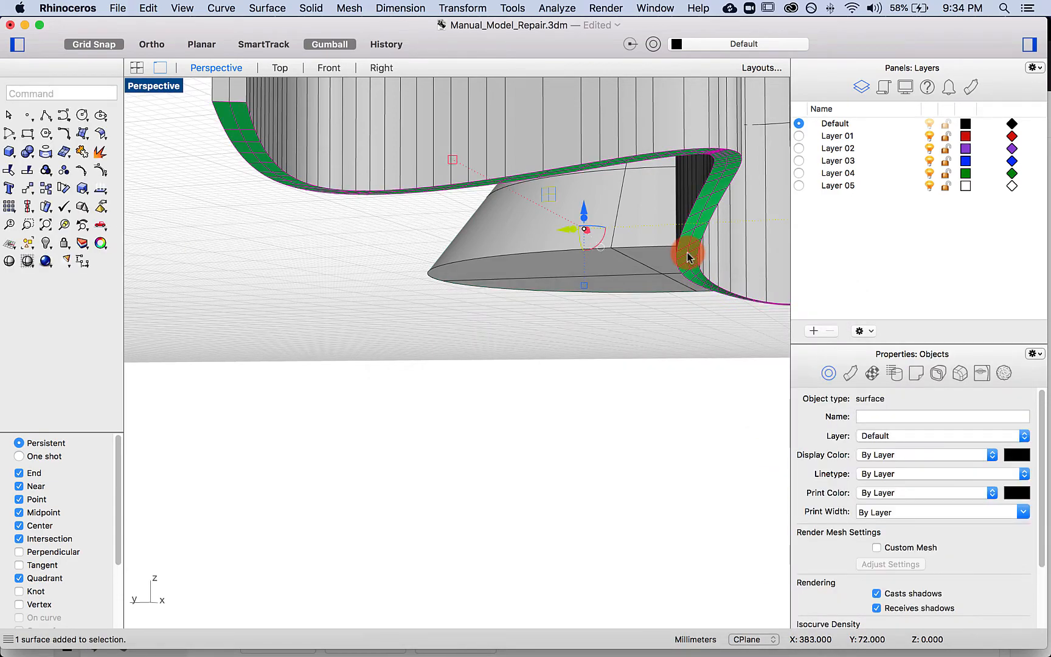
type("flip")
key("Return")
scroll(687, 261, "down", 5)
right_click_drag(687, 264, 621, 312)
left_click(617, 447)
right_click_drag(607, 446, 585, 446)
left_click(670, 478)
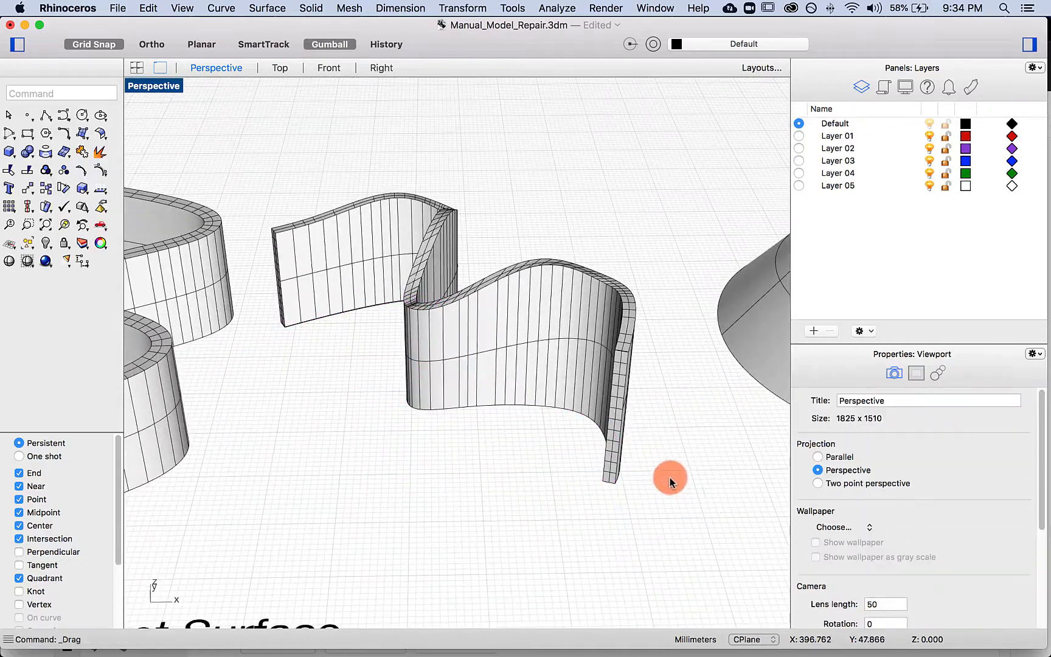
- Start a BlendSrf between the flat ring's outer edge and the cone's upper edge on the Blend Surface model, keeping the default seam points
mouse_move(670, 479)
right_mouse_down("shift")
mouse_move(556, 438)
mouse_move(534, 446)
mouse_move(338, 408)
right_mouse_up("shift")
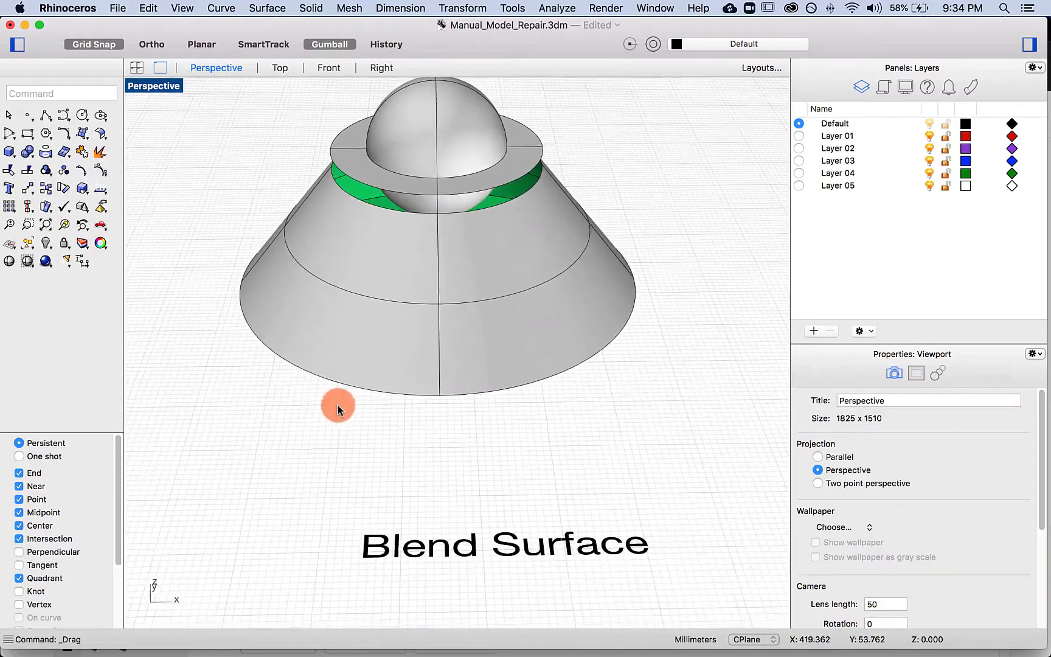
scroll(394, 404, "up", 3)
right_click_drag(473, 365, 482, 465, "shift")
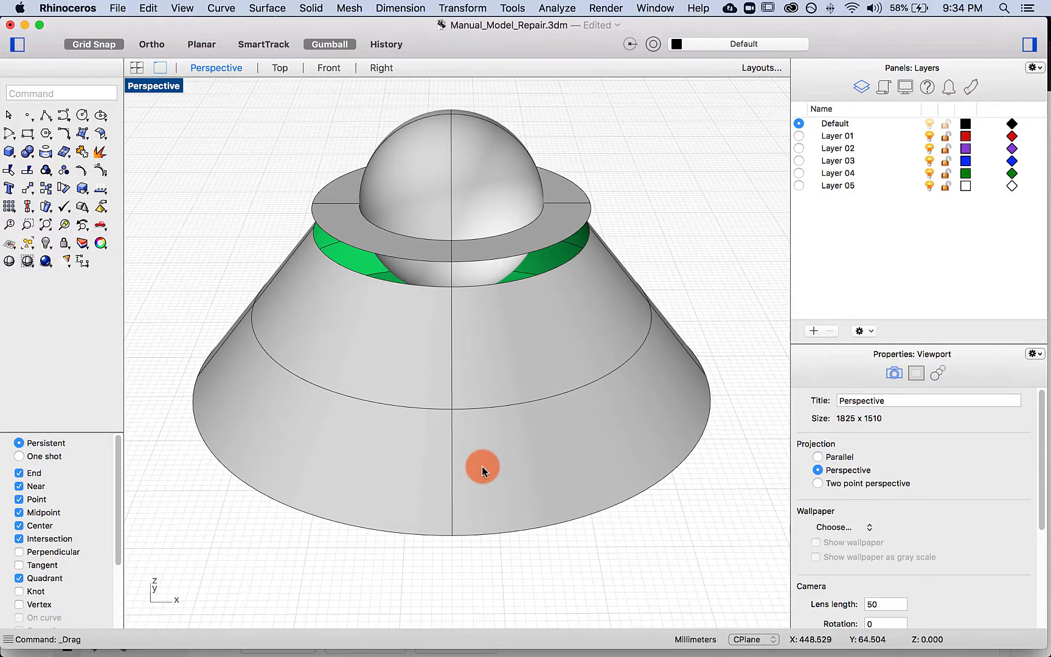
key("Down")
key("Down")
key("Return")
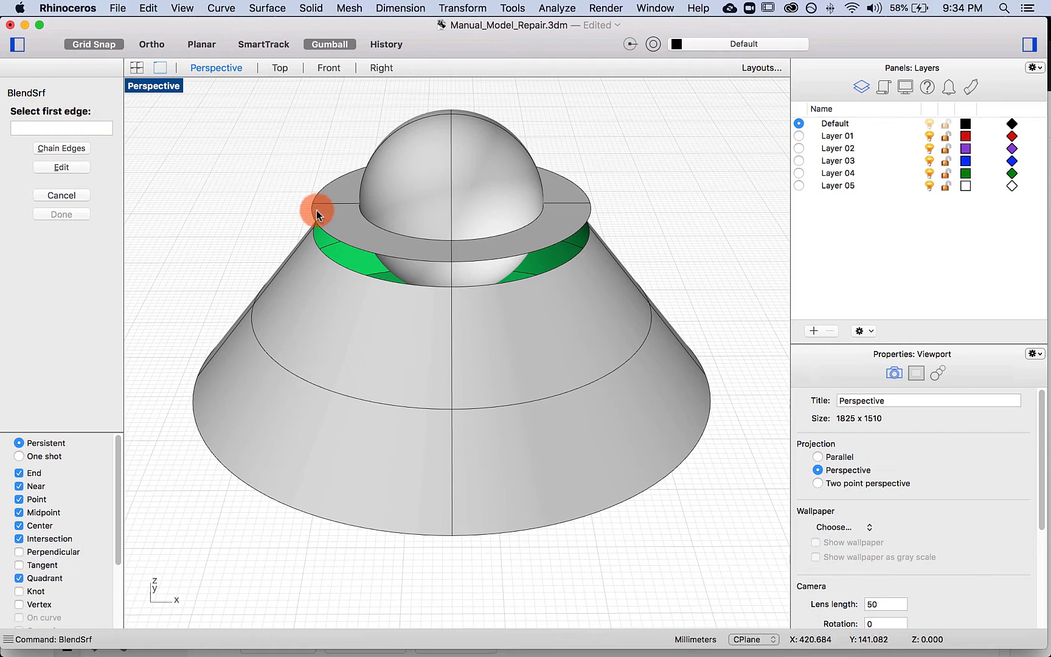
left_click(367, 253)
left_click(367, 280)
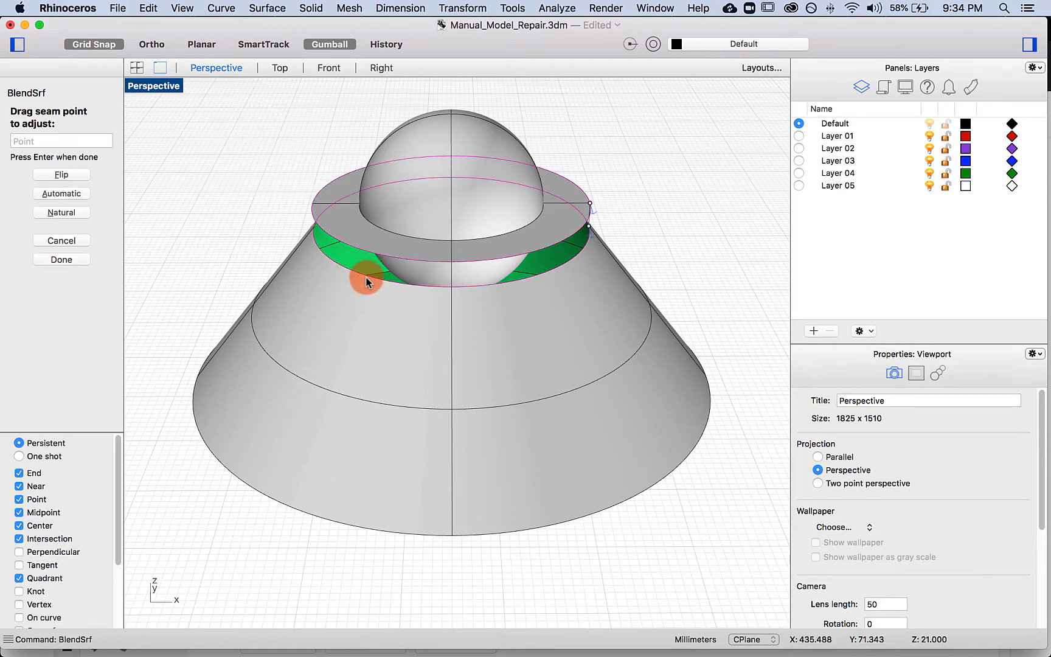
left_click(68, 264)
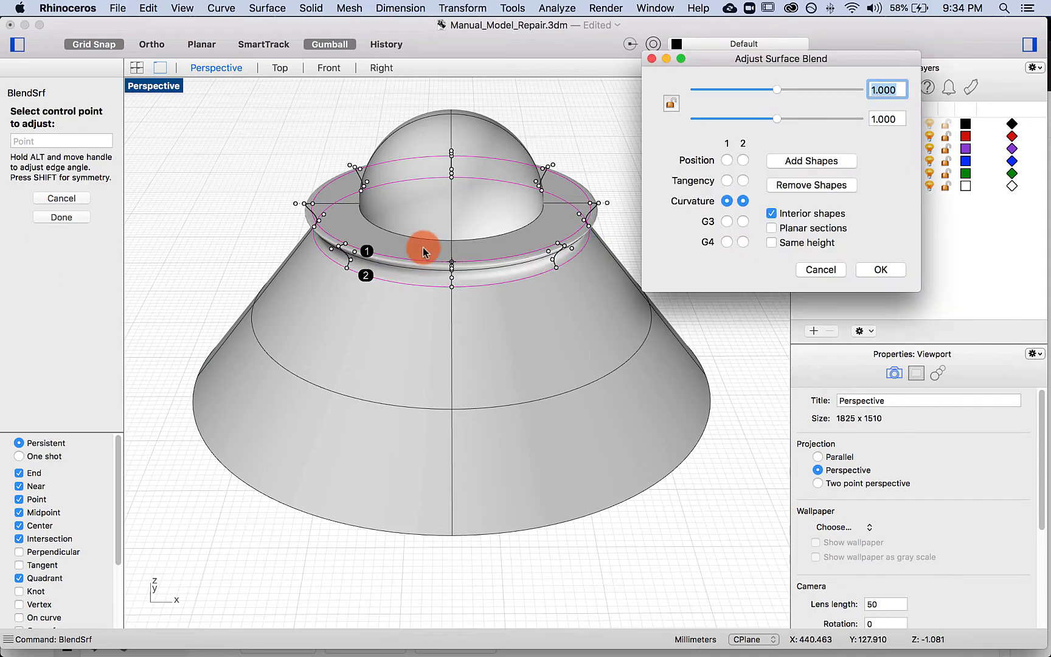
- Try the blend with Tangency at the ring and Position at the cone, and with Position continuity at both edges
scroll(422, 244, "up", 3)
mouse_move(423, 249)
right_mouse_down()
mouse_move(410, 251)
mouse_move(419, 252)
right_mouse_up()
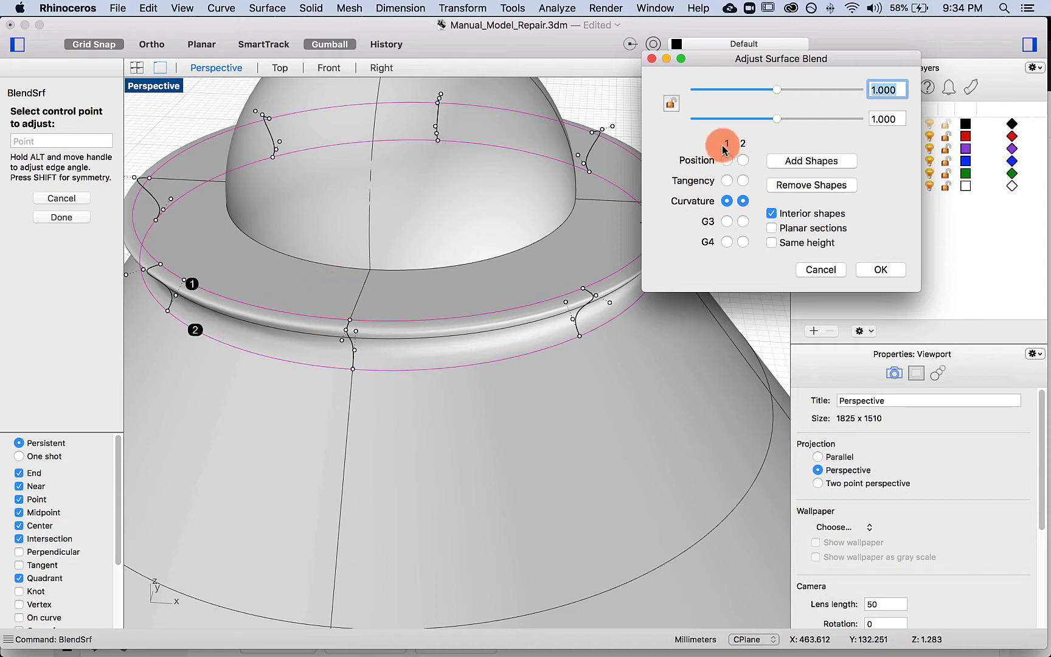
left_click(727, 181)
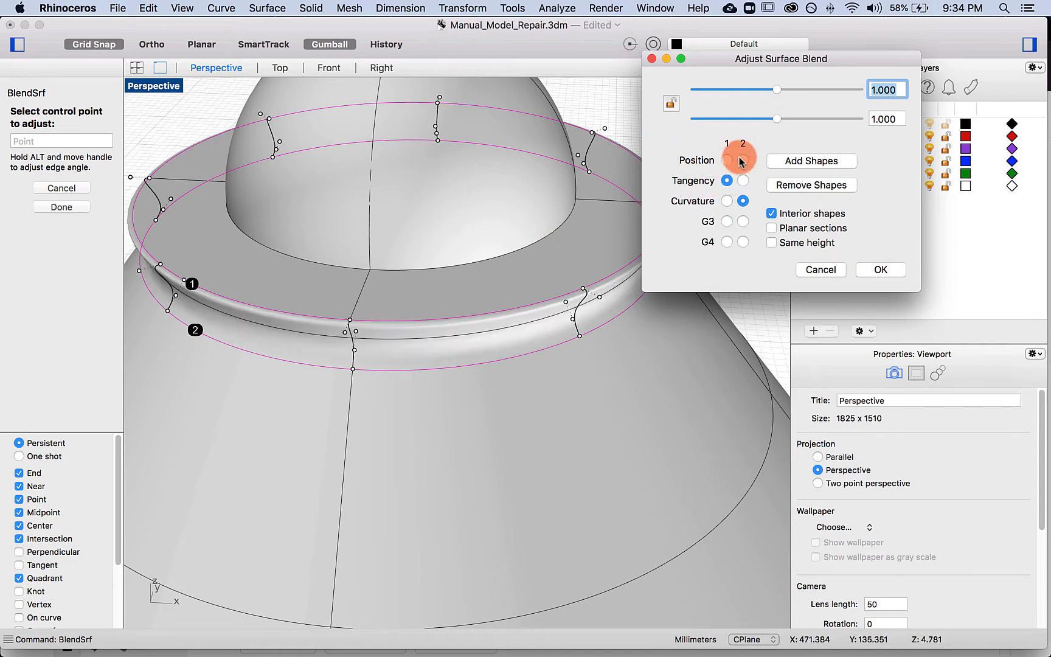
left_click(742, 160)
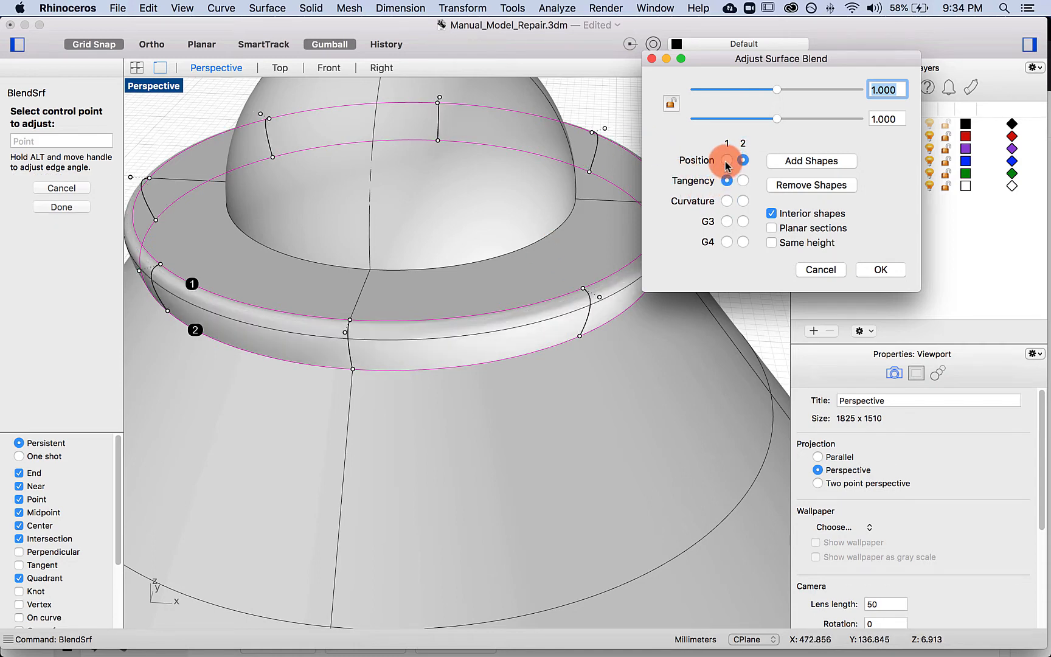
left_click(727, 161)
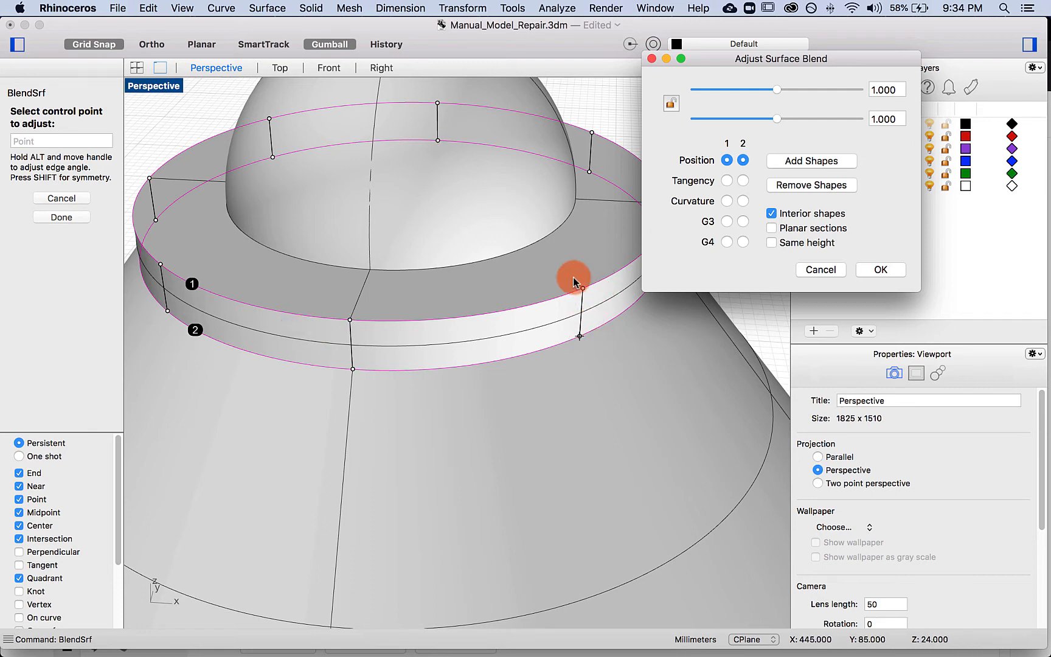
- Try Tangency and Curvature continuity on both blend edges, and Position at the ring combined with Tangency at the cone
left_click(727, 180)
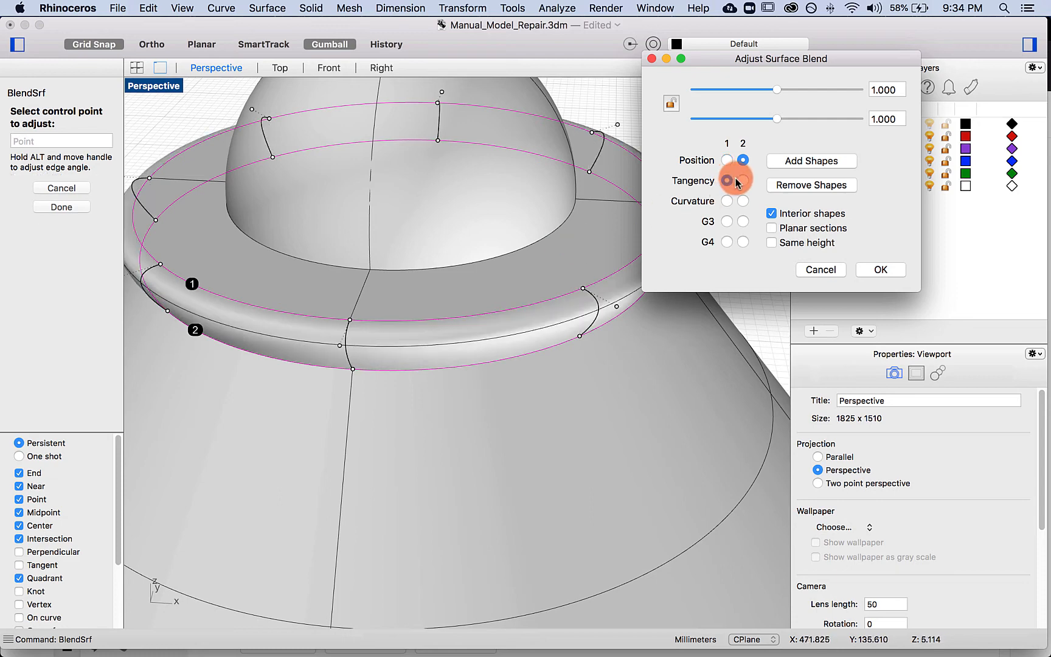
left_click(742, 182)
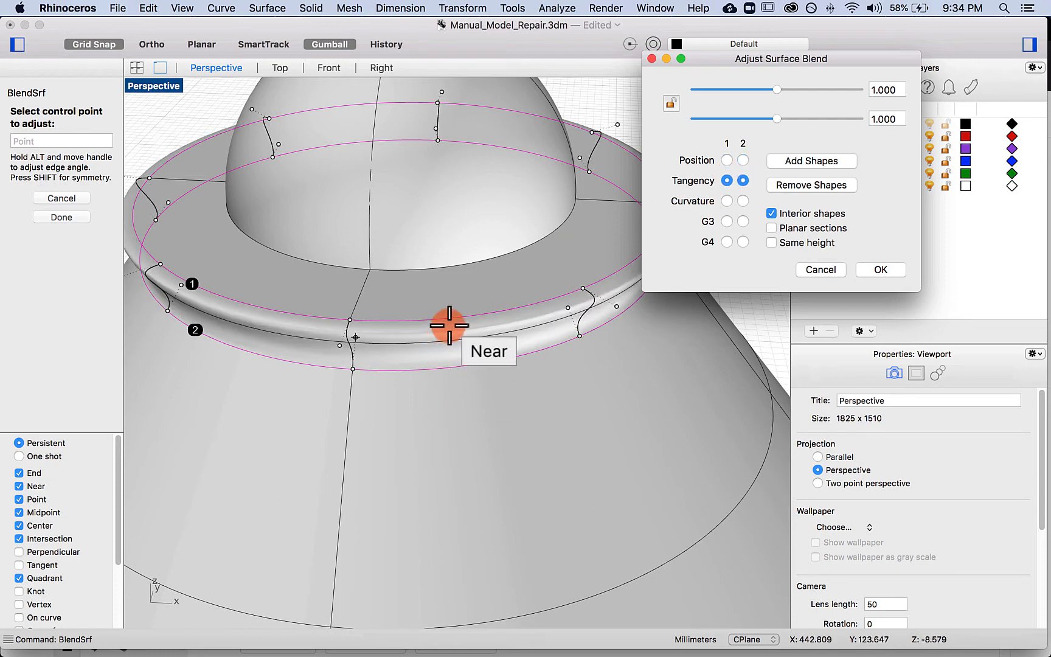
left_click(727, 201)
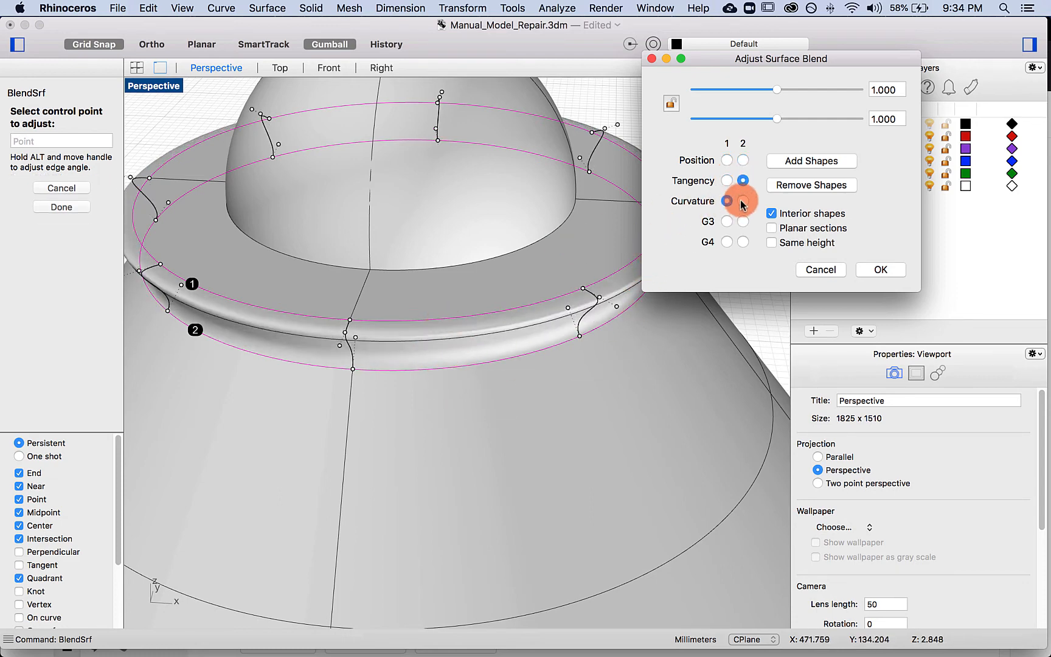
left_click(742, 202)
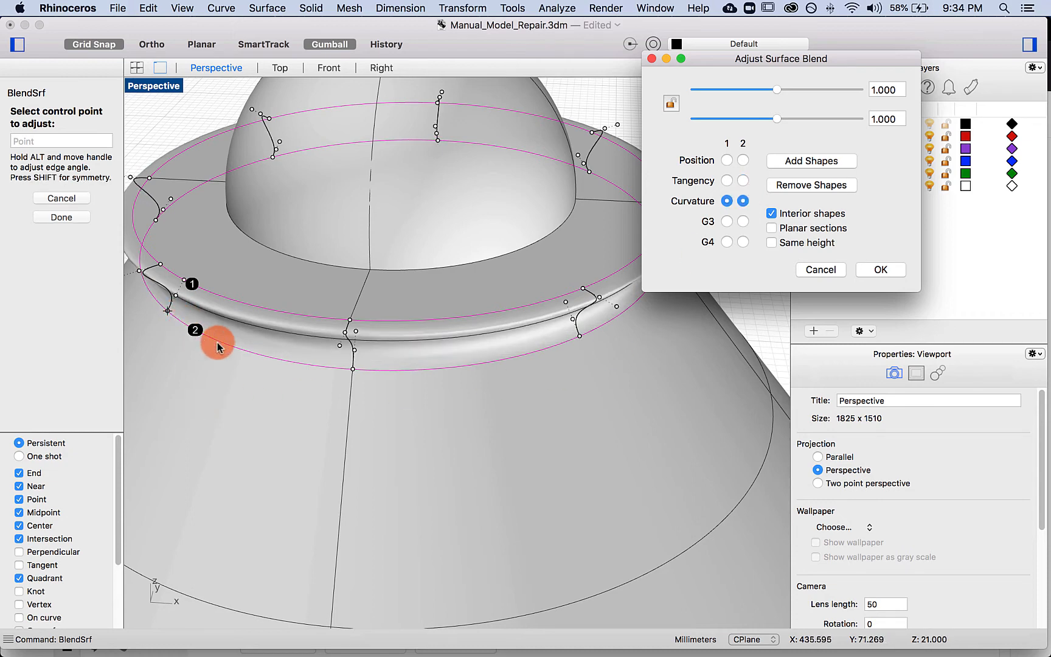
left_click(743, 181)
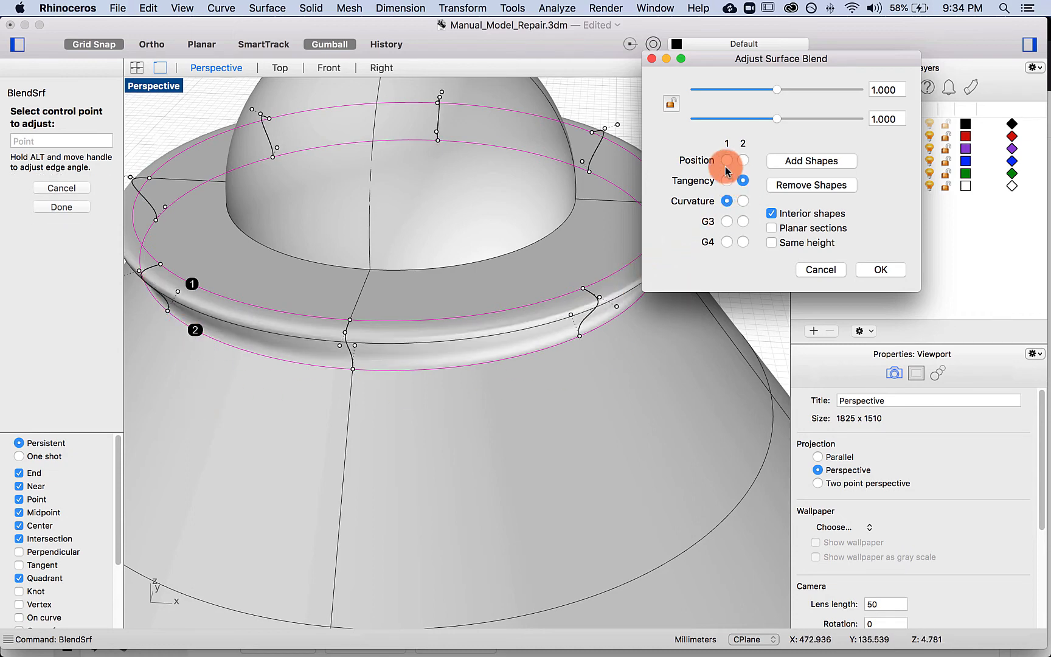
left_click(726, 160)
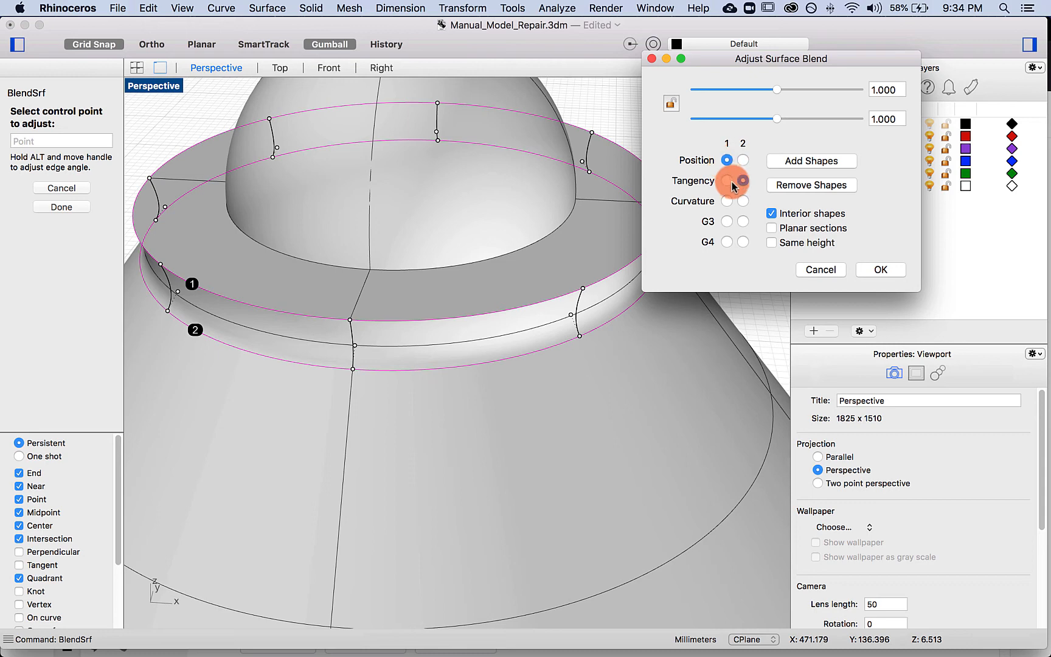
- Create the blend surface with Tangency continuity at the ring edge and Position continuity at the cone edge
left_click(743, 160)
left_click(727, 201)
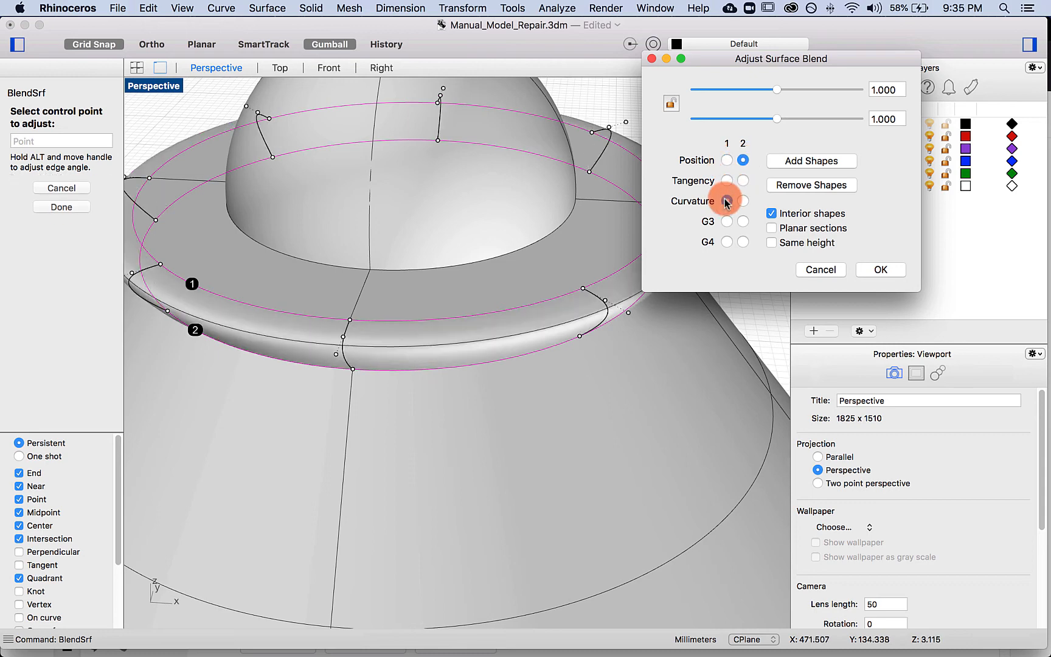
left_click(727, 181)
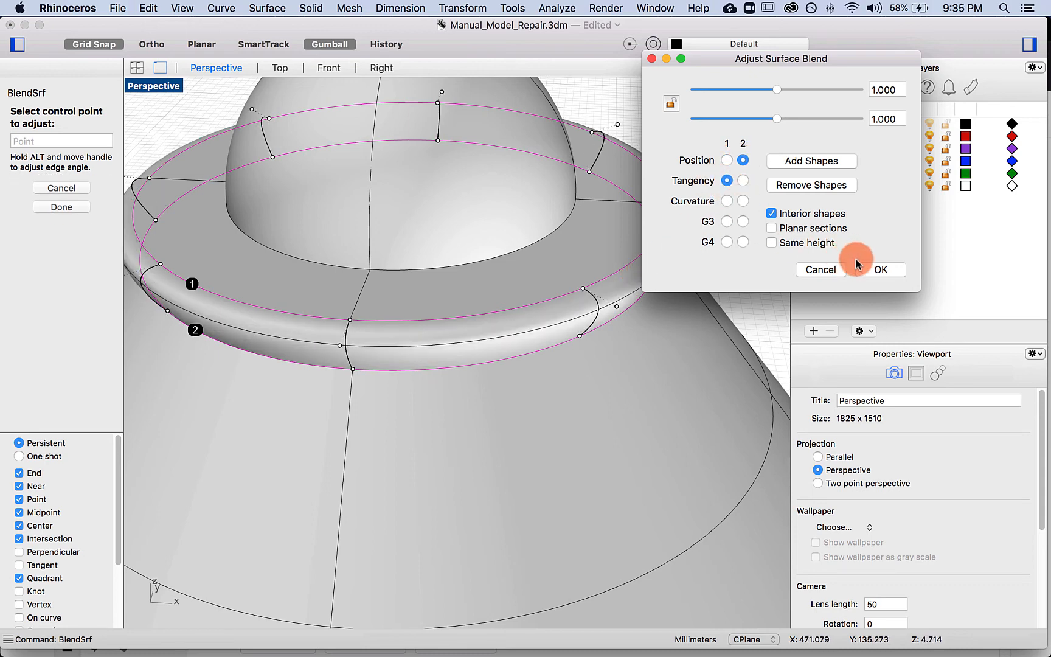
left_click(876, 269)
scroll(704, 262, "down", 10)
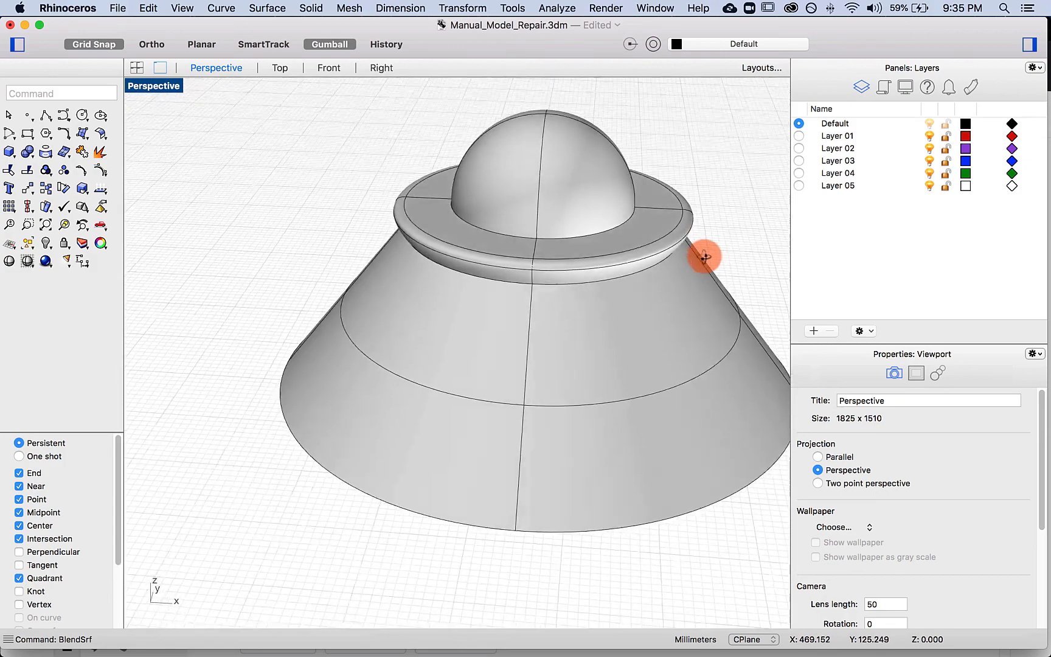
scroll(704, 250, "down", 10)
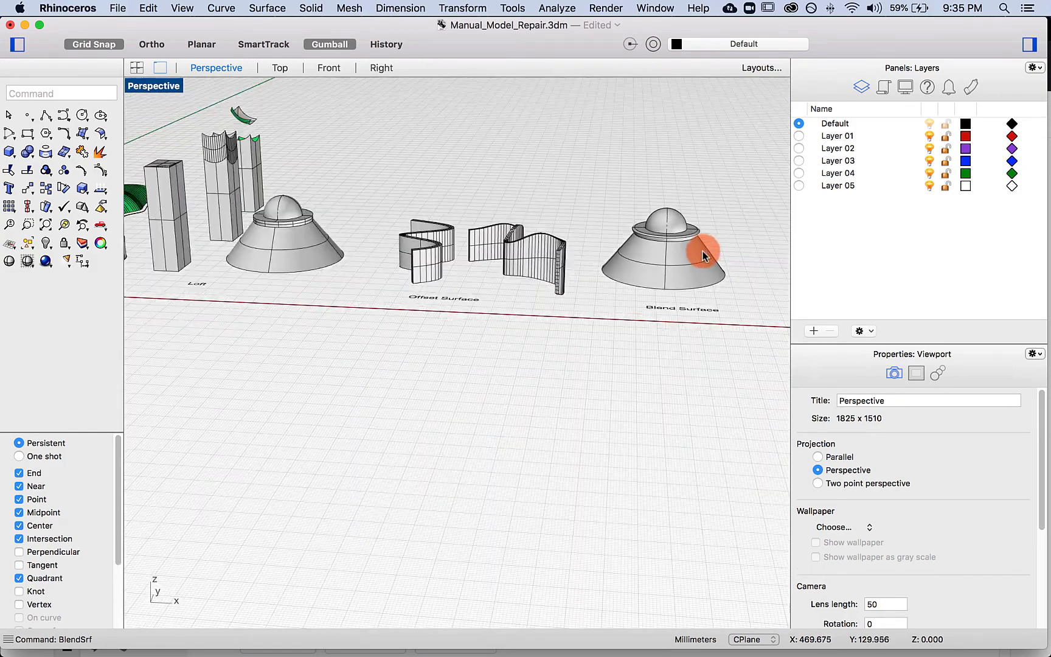